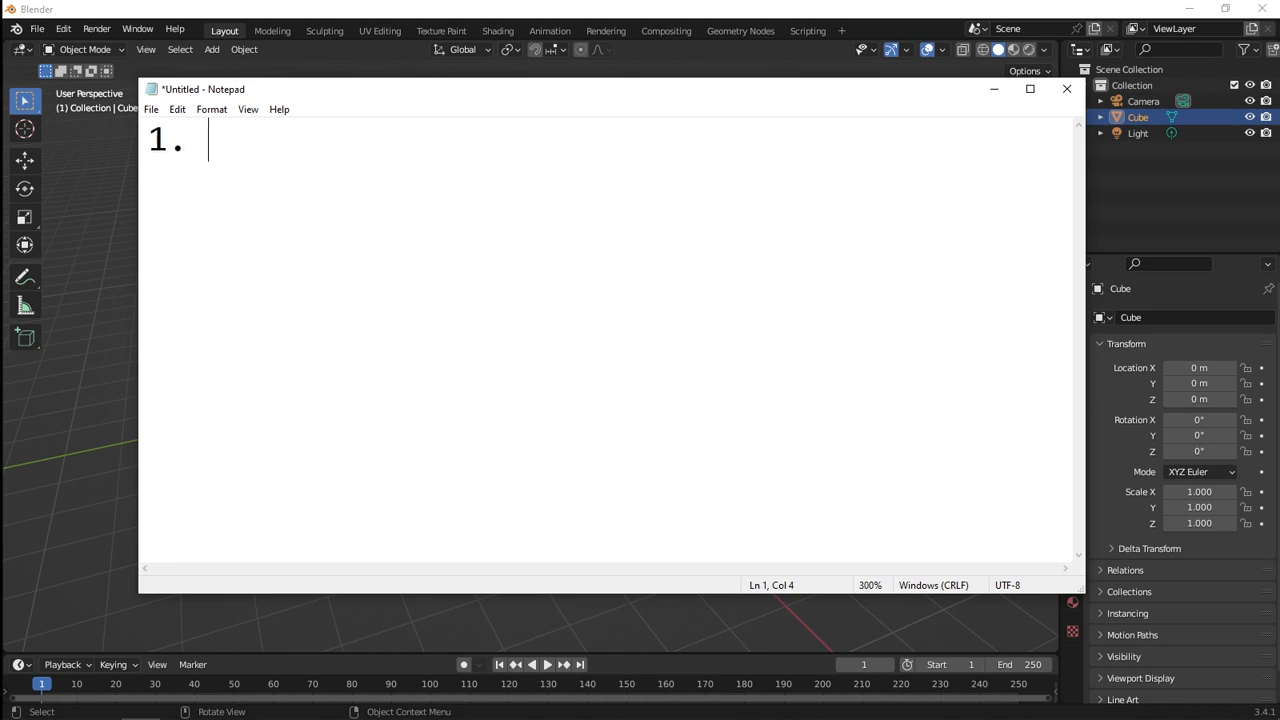
Step: Complete the Notepad list with the entries "memindahkan = location", "2. memutar = rotation" and "3. ukuran = scale"
{"action": "type", "text": "memim"}
{"action": "key", "text": "BackSpace"}
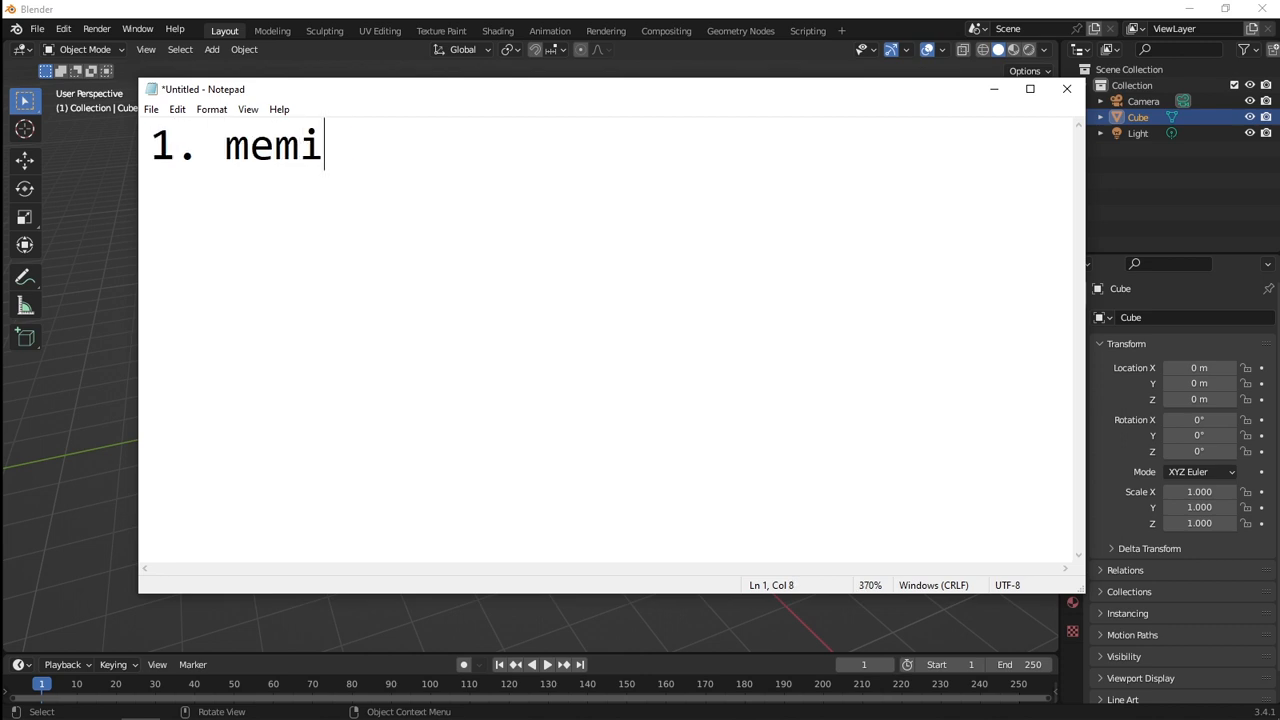
{"action": "type", "text": "ndahkan = "}
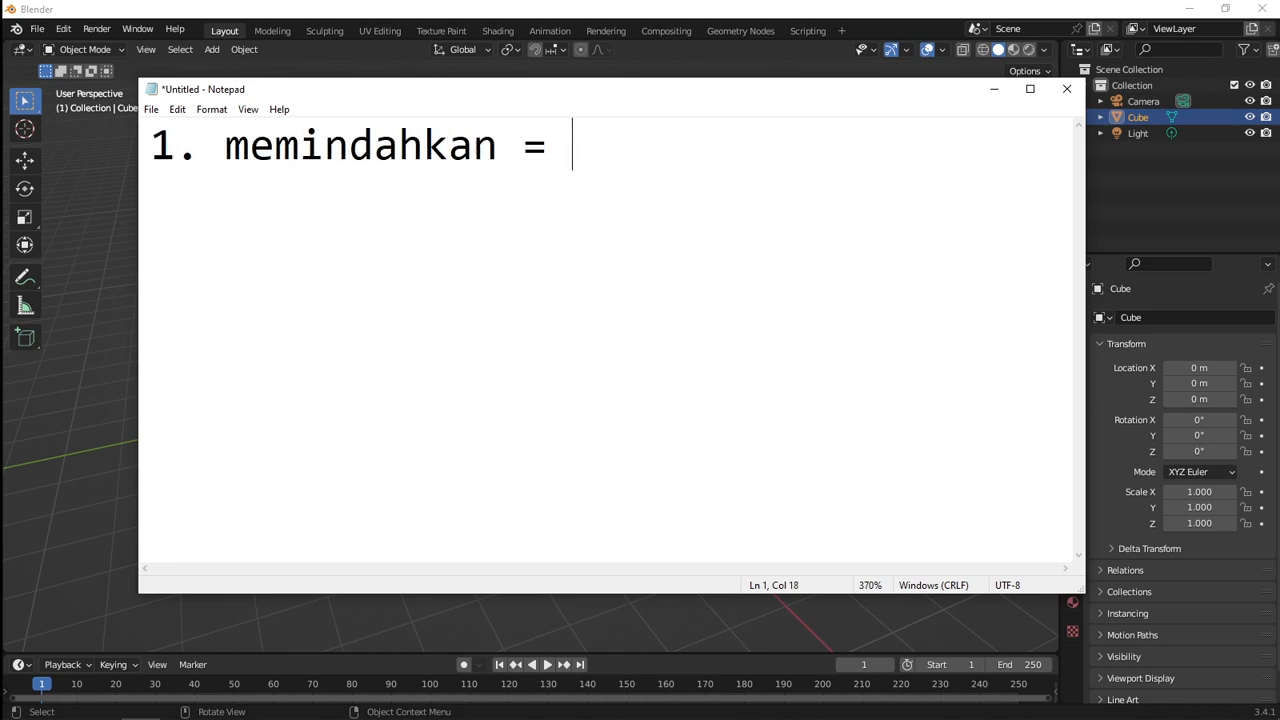
{"action": "type", "text": "location"}
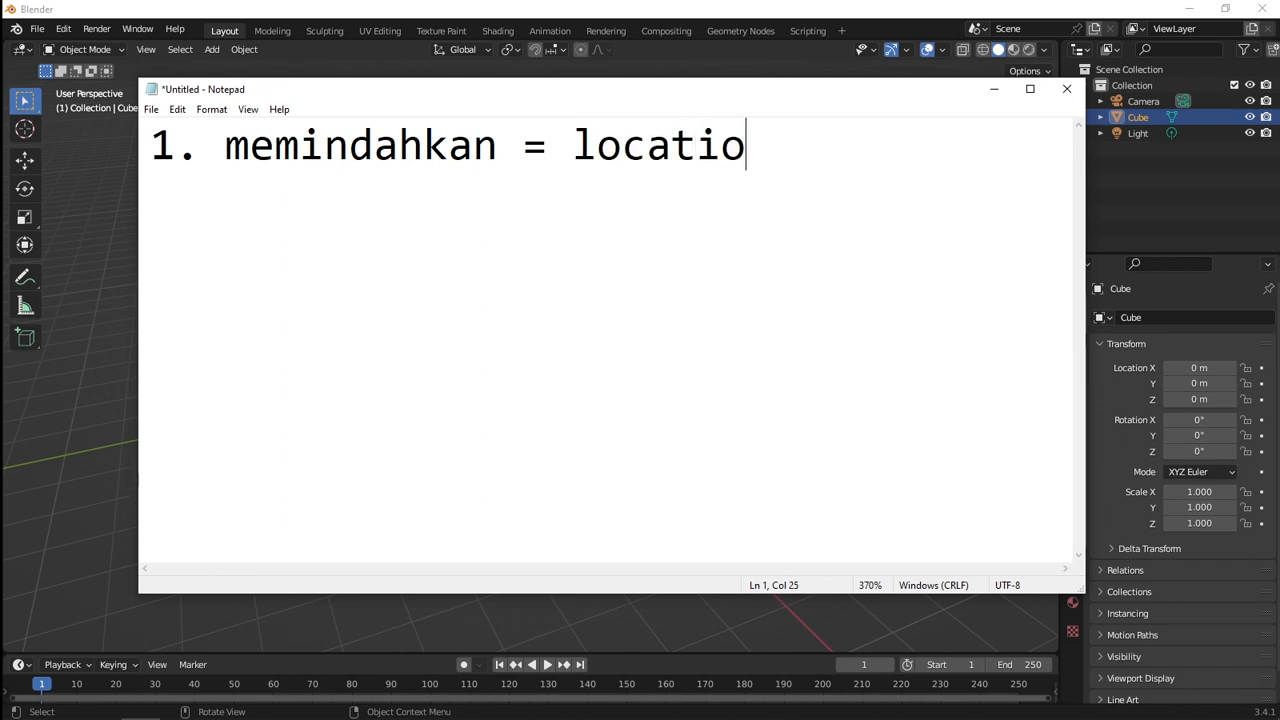
{"action": "key", "text": "Return"}
{"action": "type", "text": "2. "}
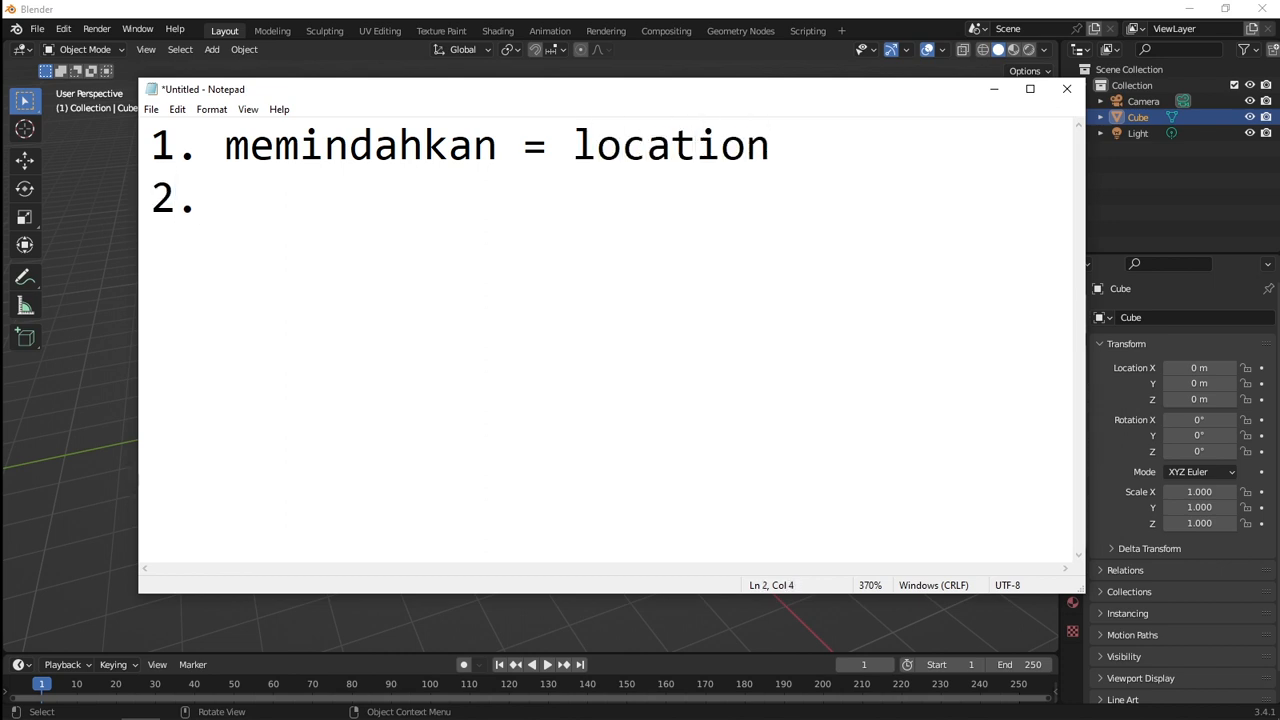
{"action": "type", "text": "memutar = "}
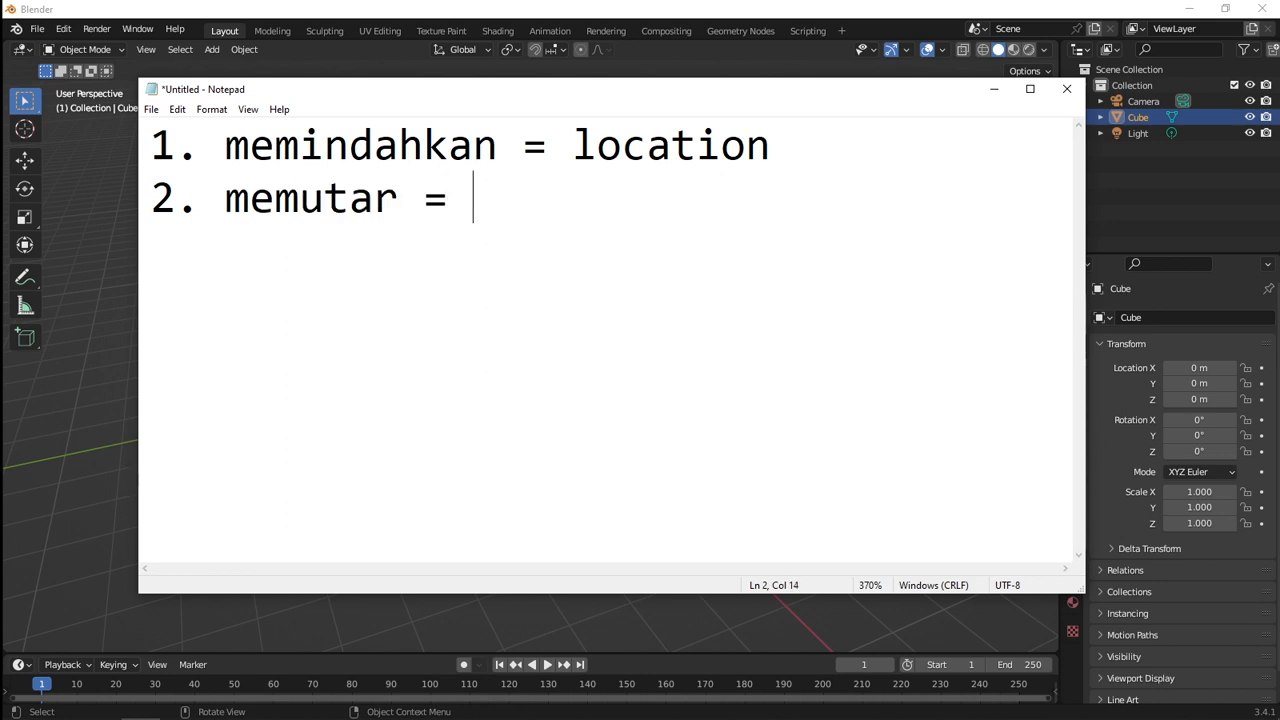
{"action": "type", "text": "rotation"}
{"action": "key", "text": "Return"}
{"action": "type", "text": "3"}
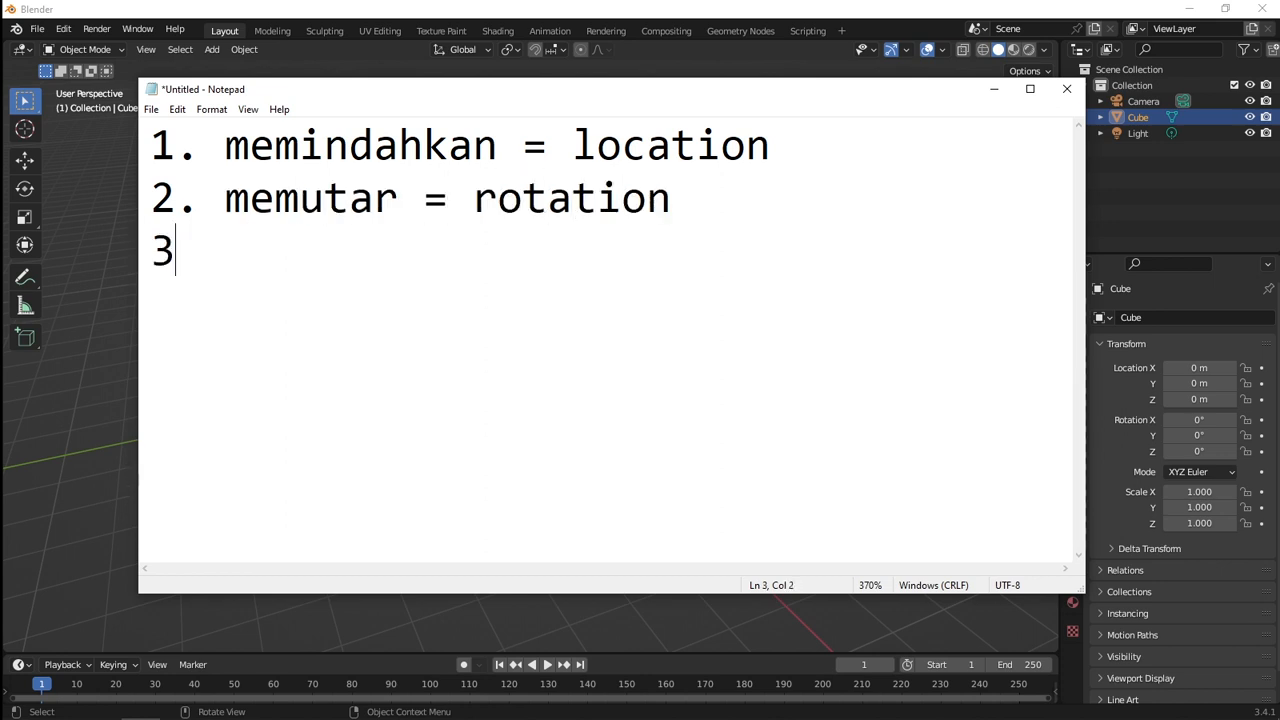
{"action": "type", "text": ". ukura"}
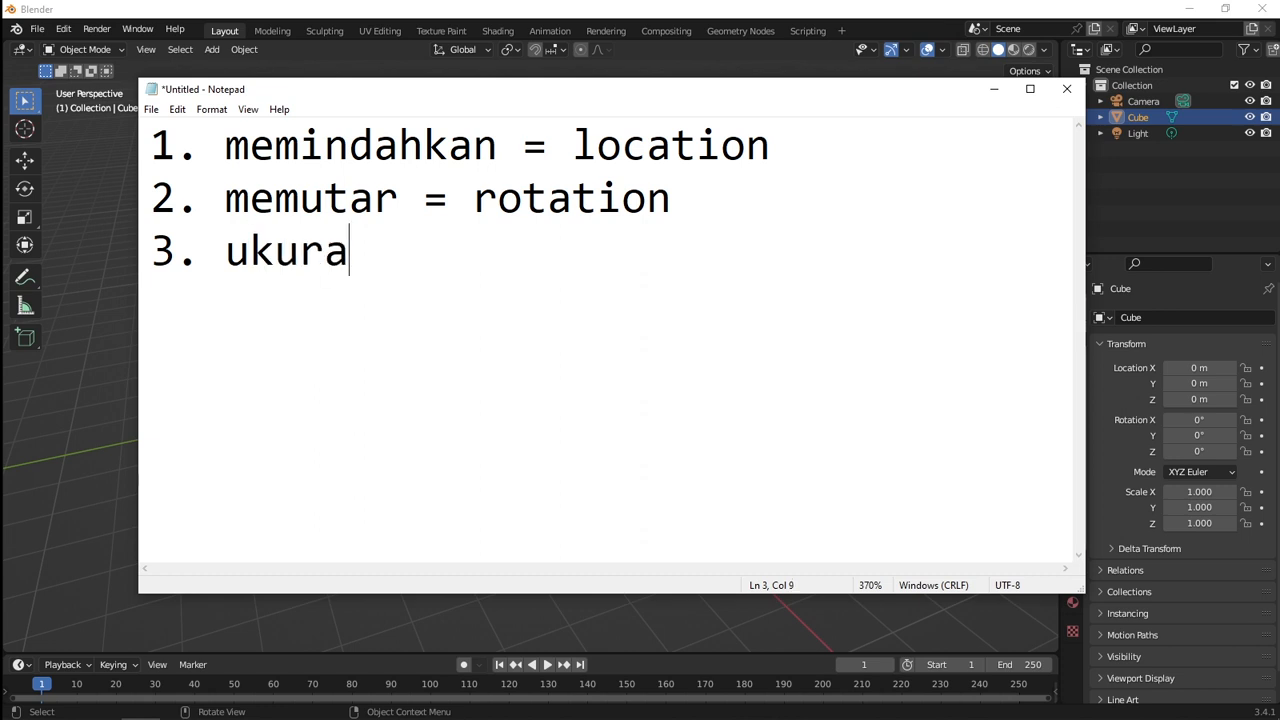
{"action": "type", "text": "n = sca"}
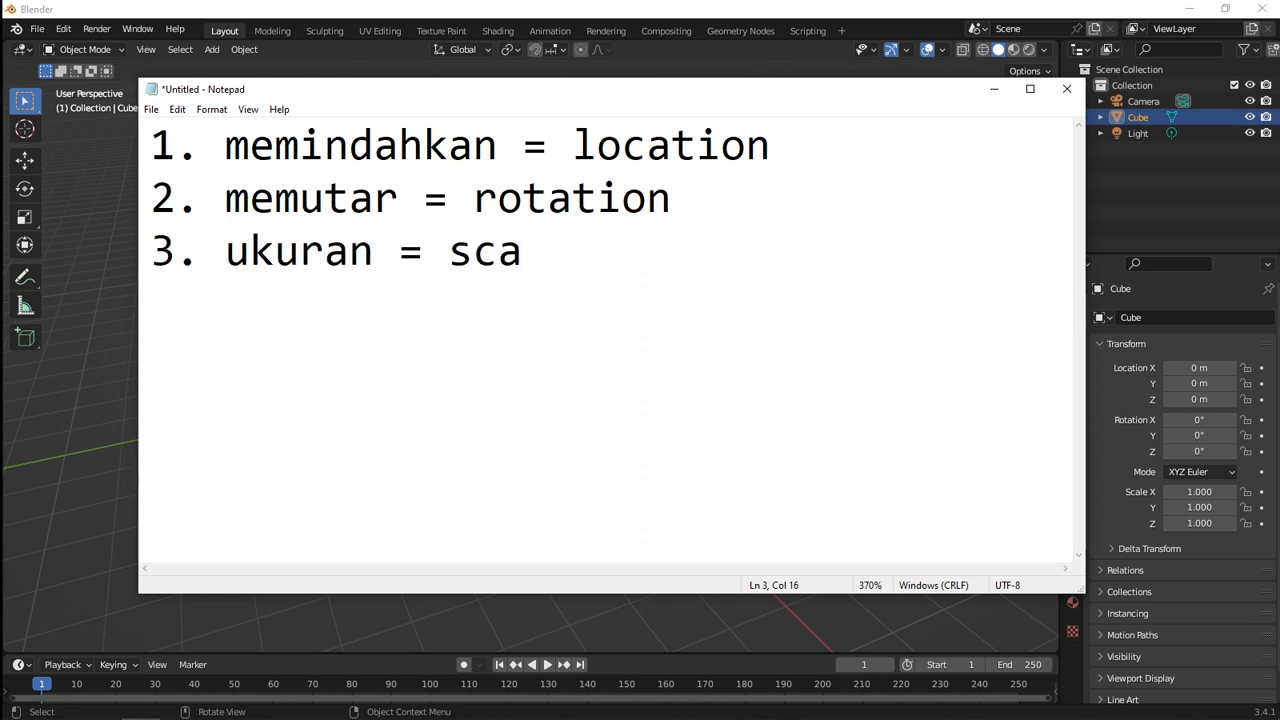
{"action": "type", "text": "le"}
Step: Highlight the words location, rotation and scale one after another, ending with the whole text "memindahkan = location"
{"action": "double_click", "coordinate": [620, 145]}
{"action": "left_click", "coordinate": [572, 197]}
{"action": "double_click", "coordinate": [572, 197]}
{"action": "double_click", "coordinate": [516, 253]}
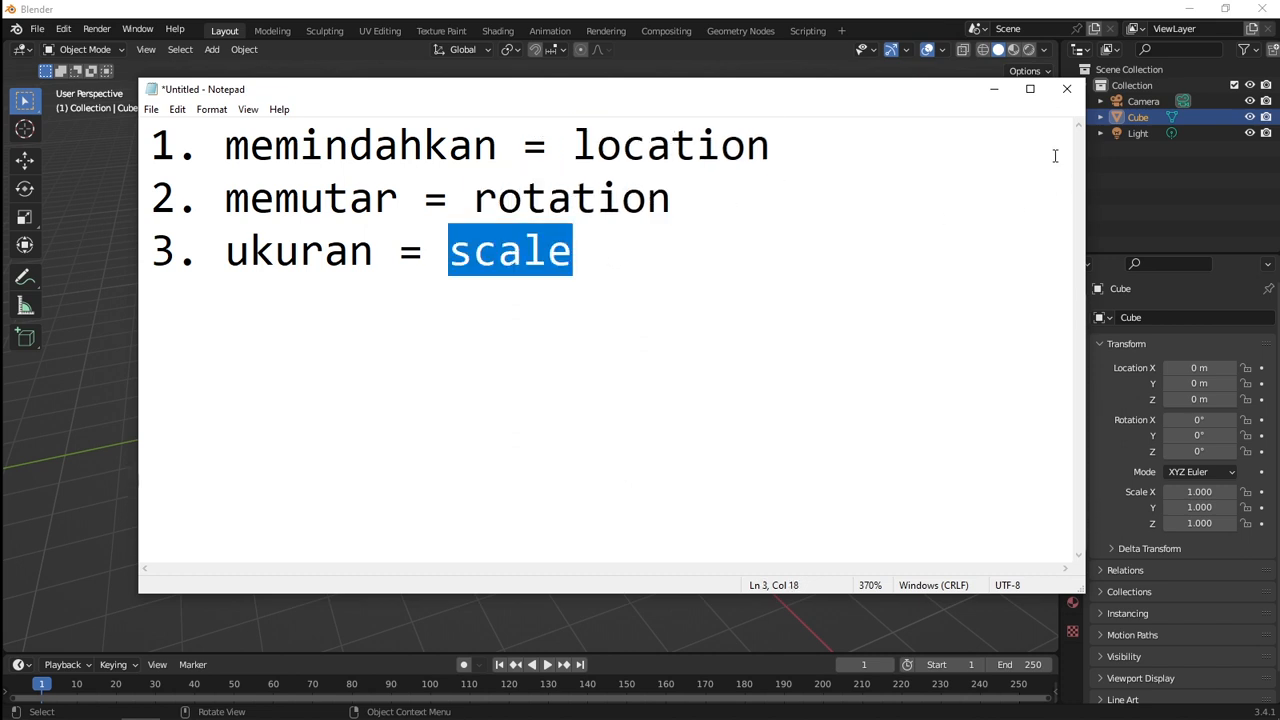
{"action": "left_click_drag", "start_coordinate": [780, 148], "coordinate": [236, 157]}
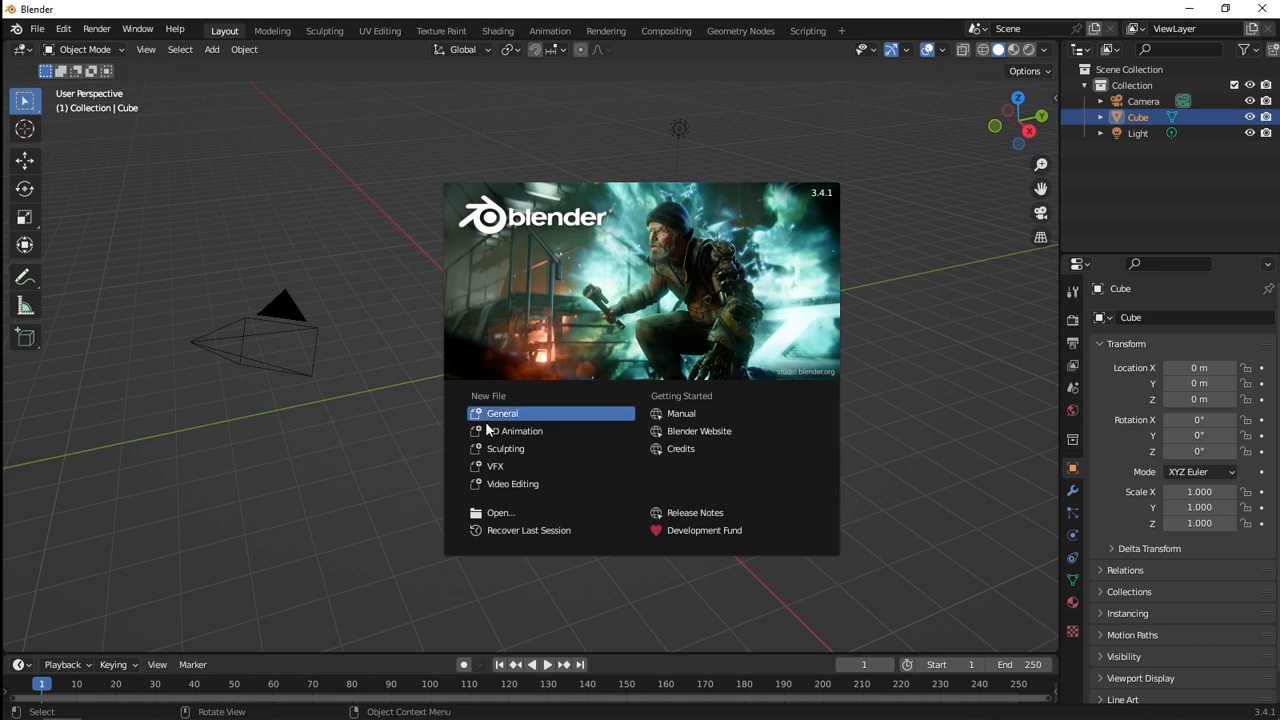
Step: In Blender, dismiss the splash screen and delete all the default objects from the scene
{"action": "left_click", "coordinate": [424, 237]}
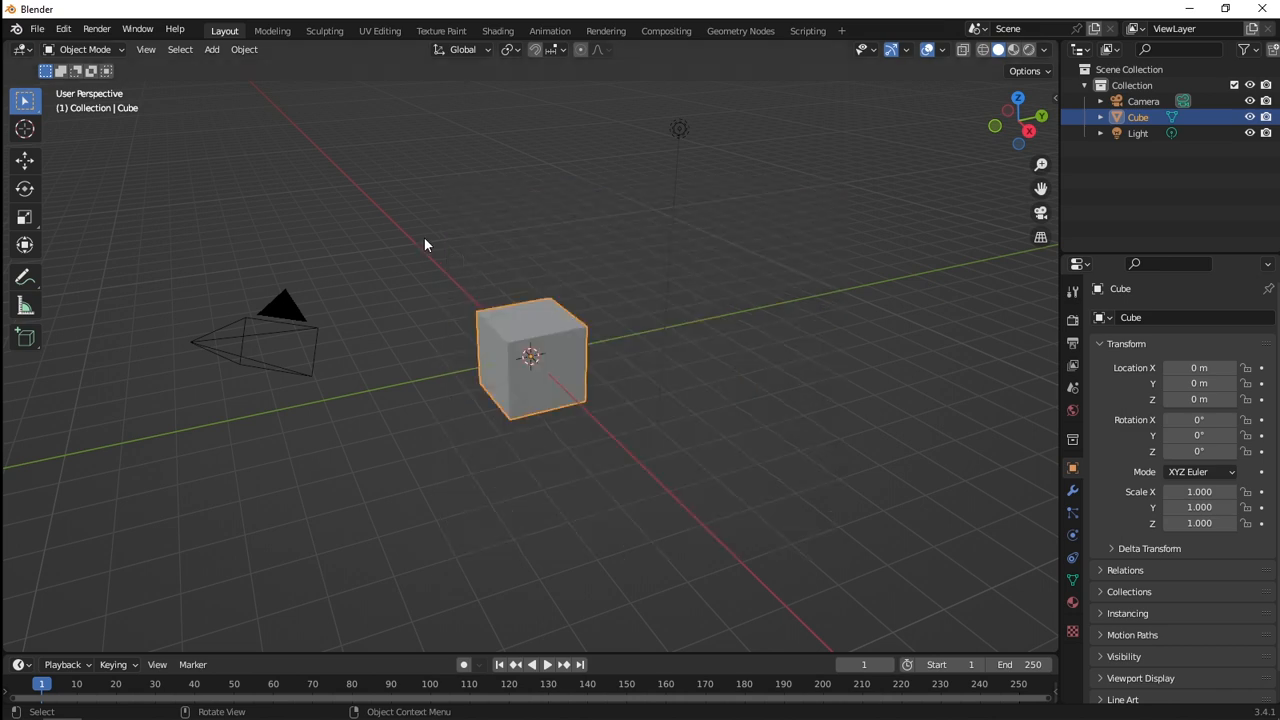
{"action": "left_click", "coordinate": [424, 237]}
{"action": "key", "text": "a"}
{"action": "key", "text": "Delete"}
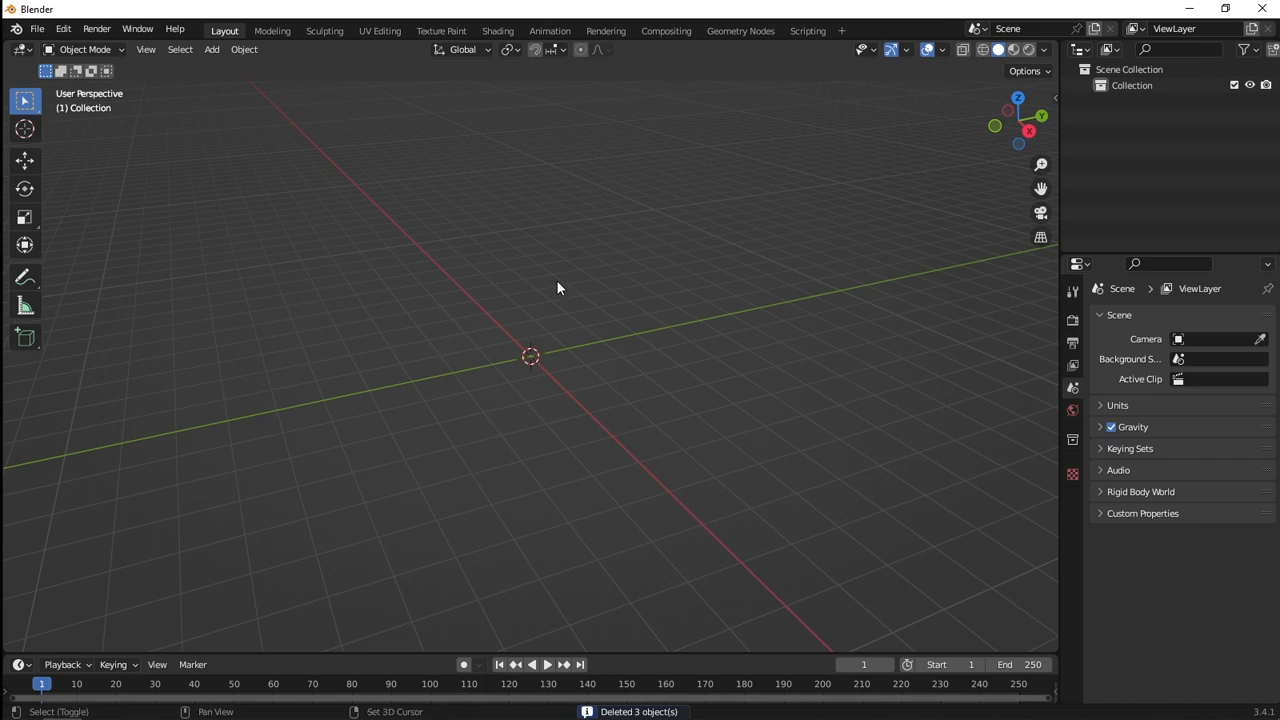
Step: Add a UV sphere at the origin and scale it uniformly to about 1.5
{"action": "key", "text": "shift+a"}
{"action": "mouse_move", "coordinate": [557, 285]}
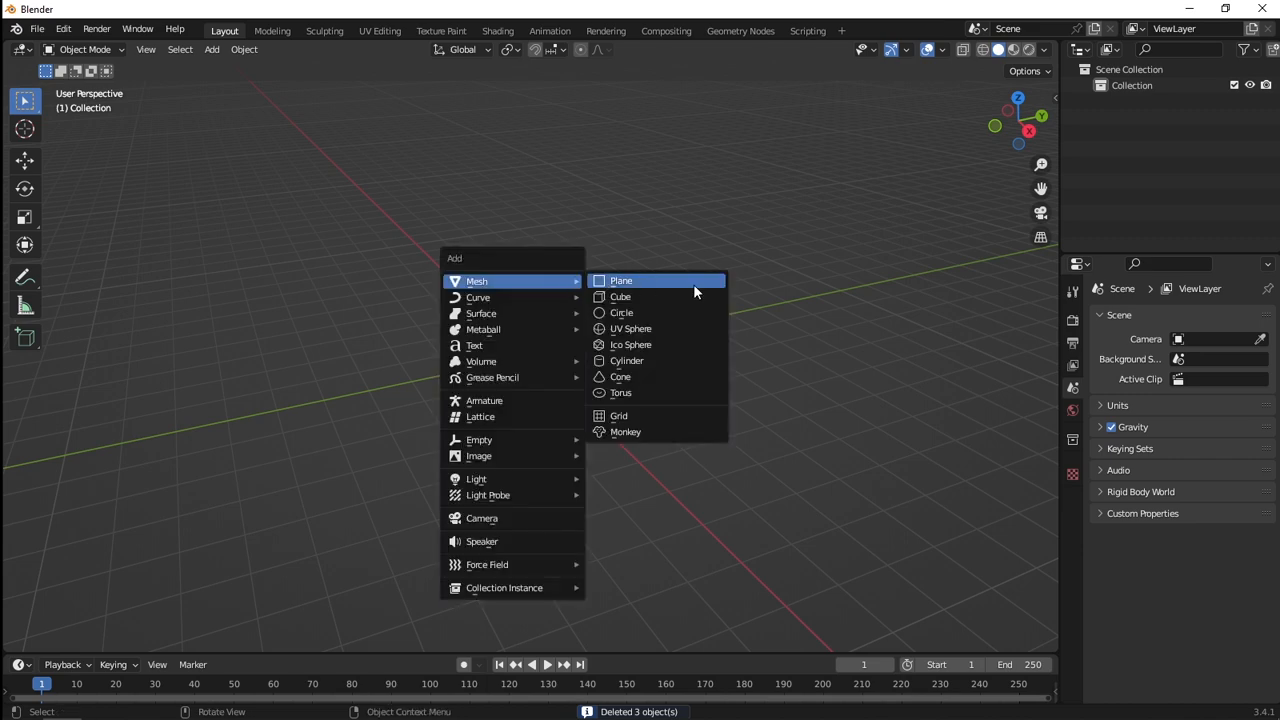
{"action": "left_click", "coordinate": [641, 330]}
{"action": "key", "text": "s"}
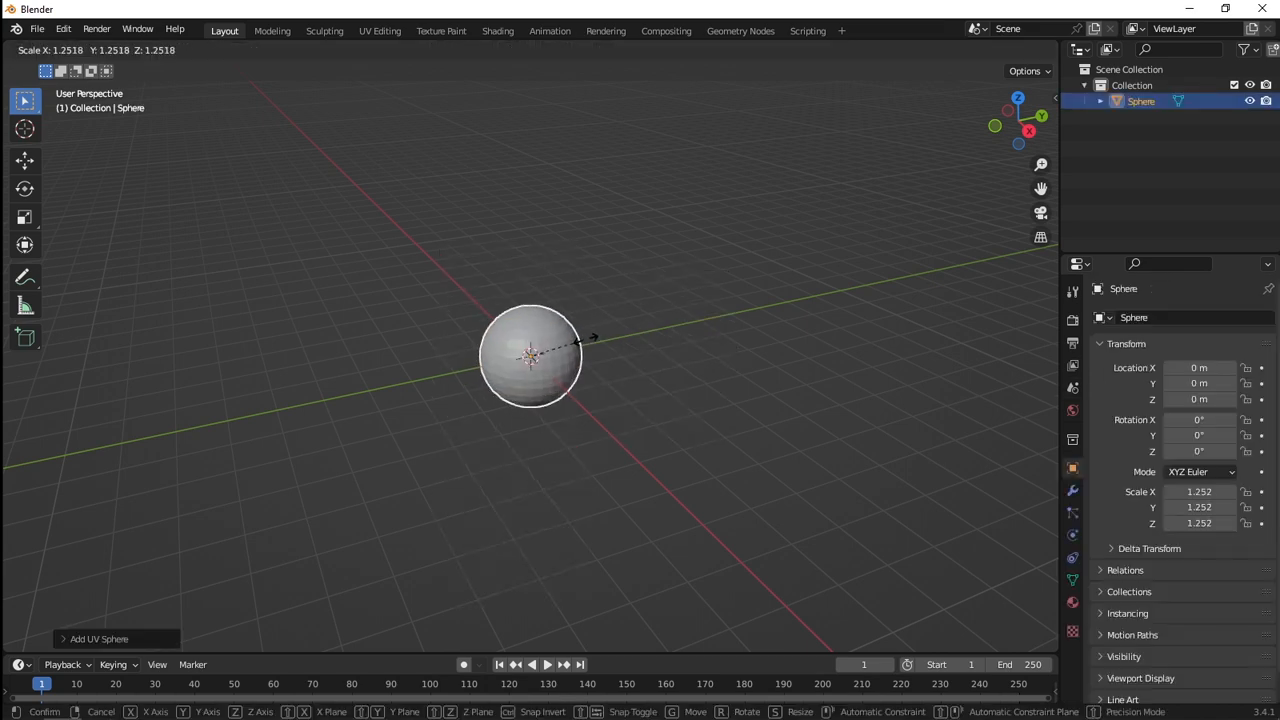
{"action": "left_click", "coordinate": [600, 338]}
Step: Shade the sphere smooth and move it along X and Y to about X -13.4 m, Y 15.3 m
{"action": "right_click", "coordinate": [546, 345]}
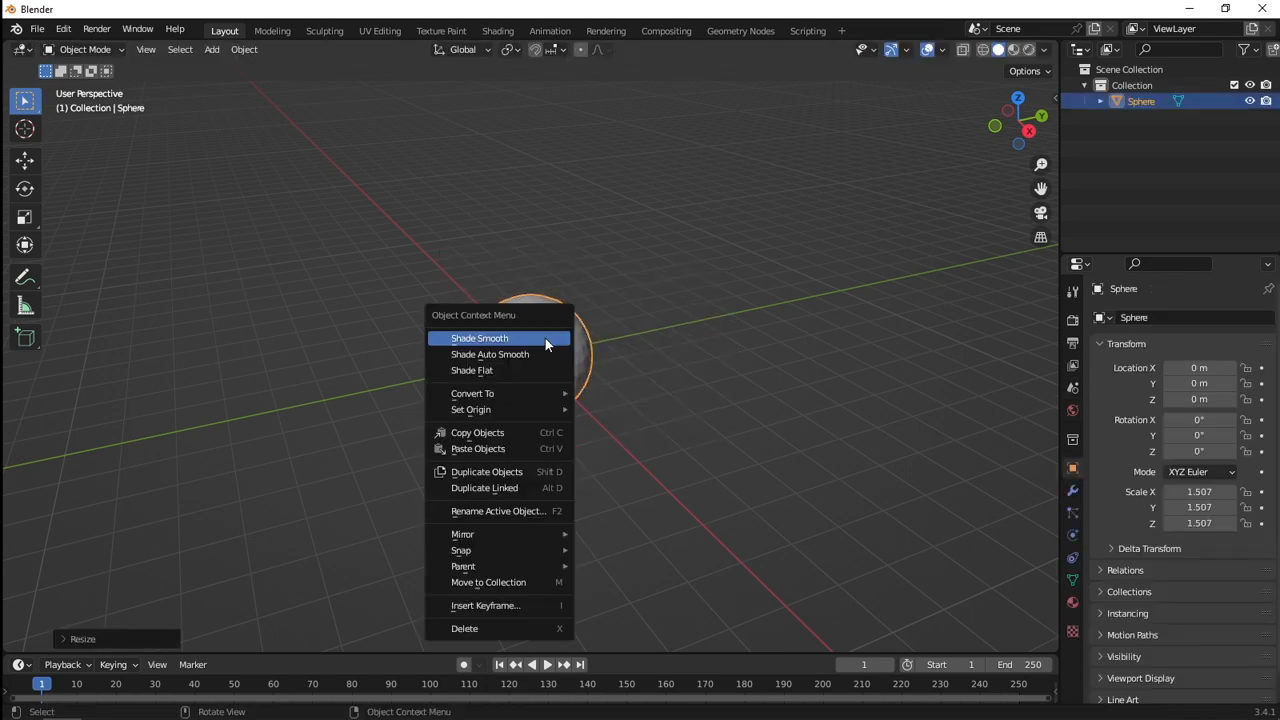
{"action": "left_click", "coordinate": [546, 340]}
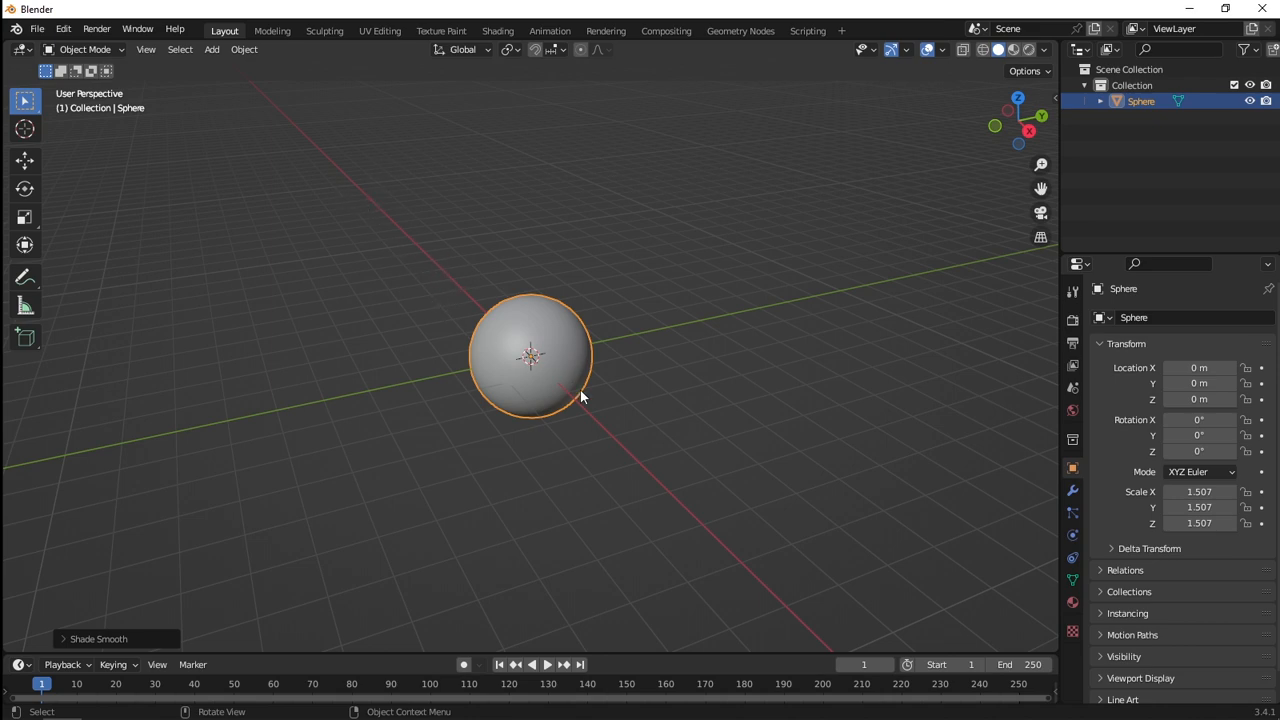
{"action": "key", "text": "g"}
{"action": "key", "text": "x"}
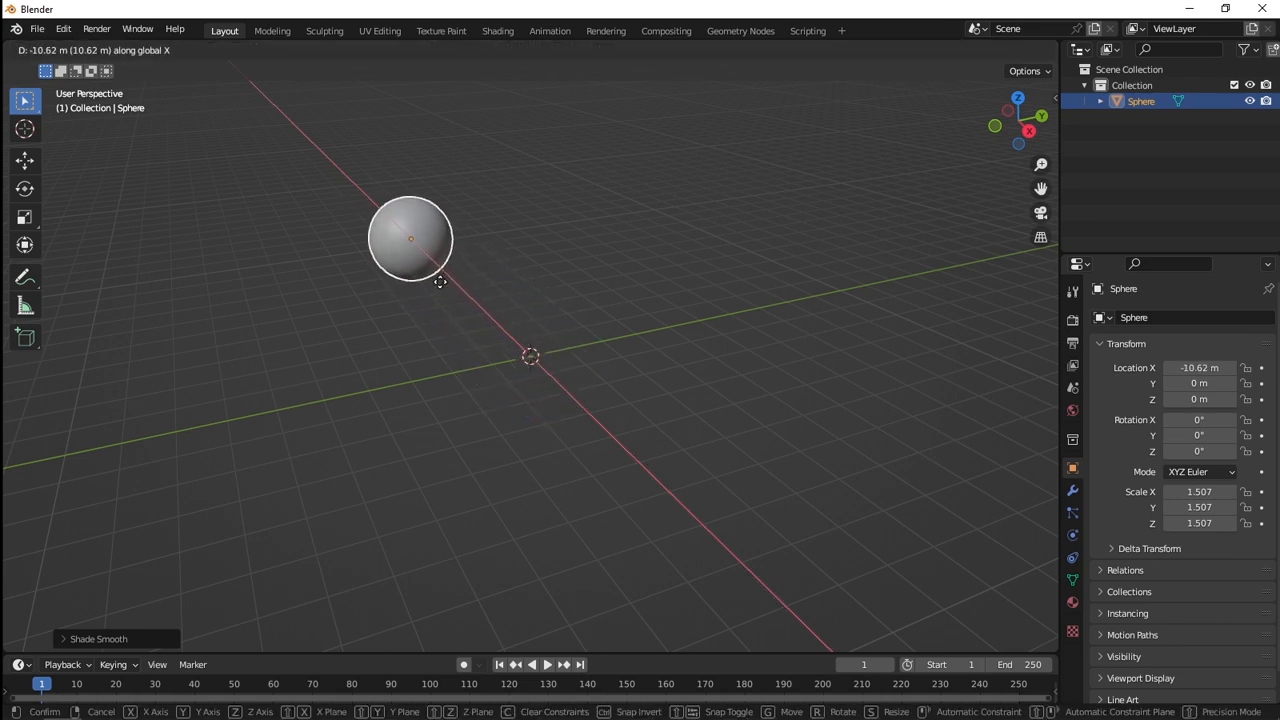
{"action": "left_click", "coordinate": [429, 268]}
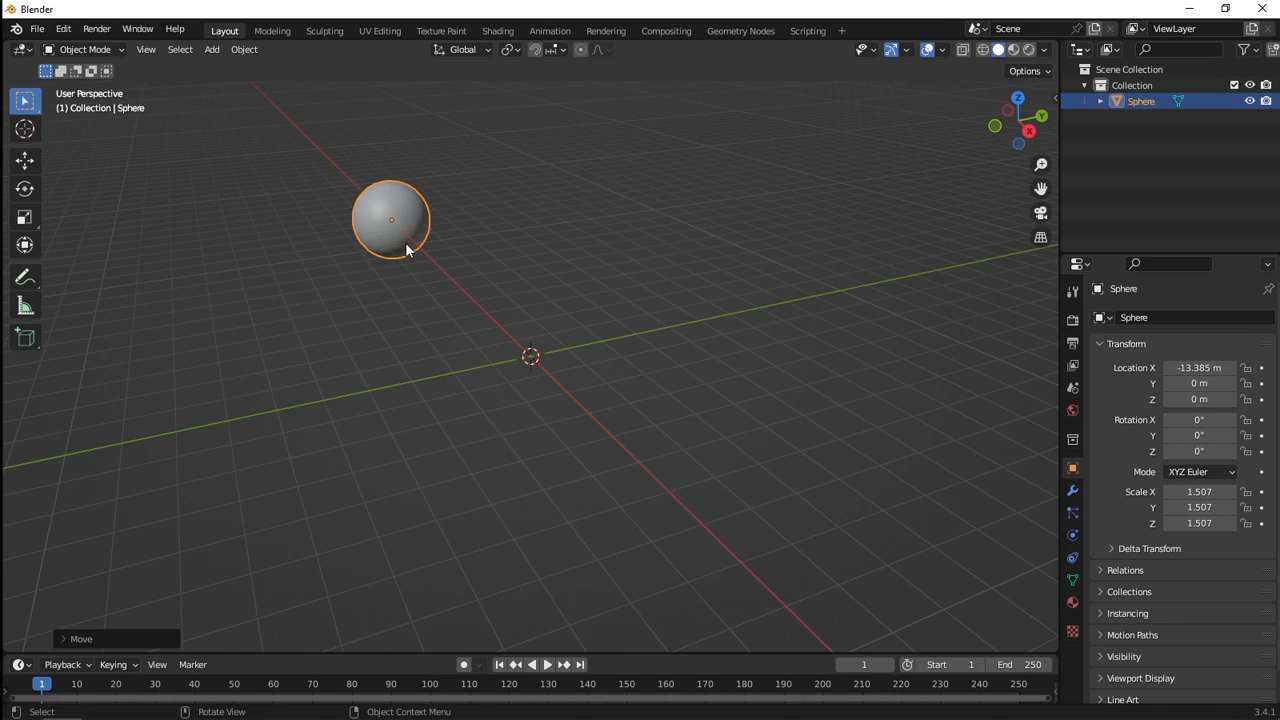
{"action": "key", "text": "g"}
{"action": "key", "text": "y"}
{"action": "left_click", "coordinate": [714, 144]}
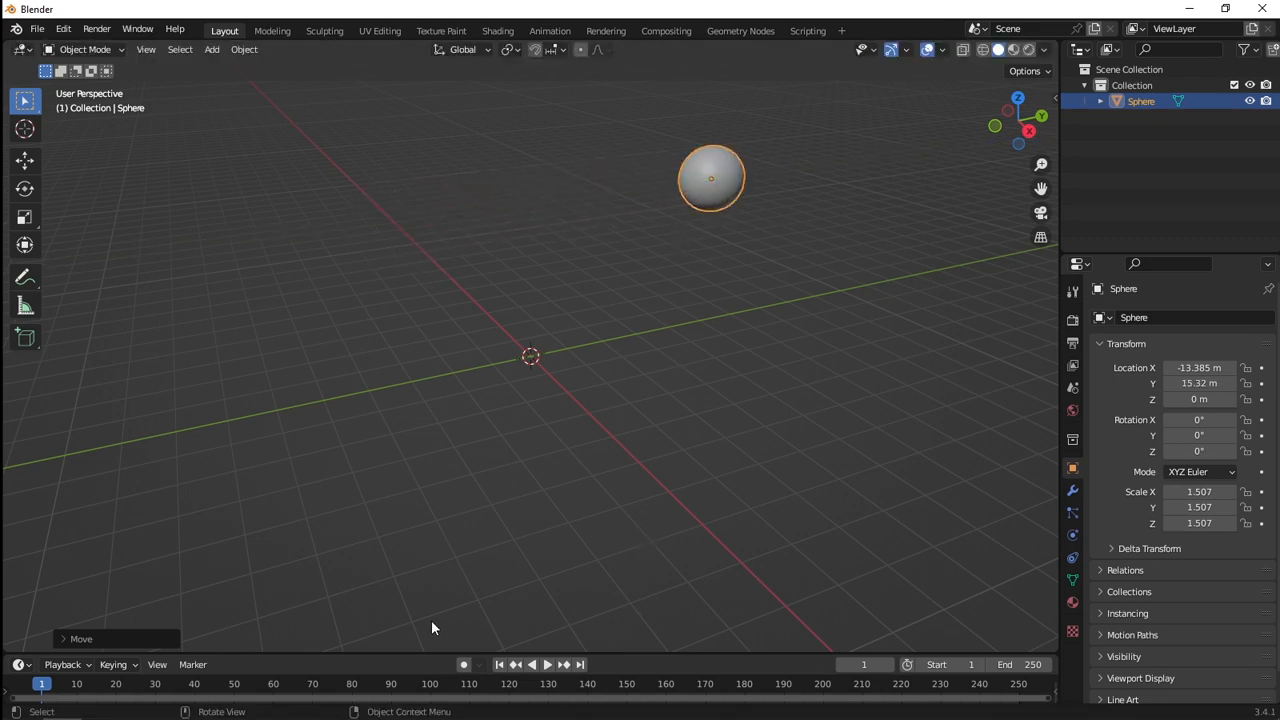
Step: Enlarge the timeline area and insert a Location keyframe for the sphere at frame 1
{"action": "left_click_drag", "start_coordinate": [422, 655], "coordinate": [420, 551]}
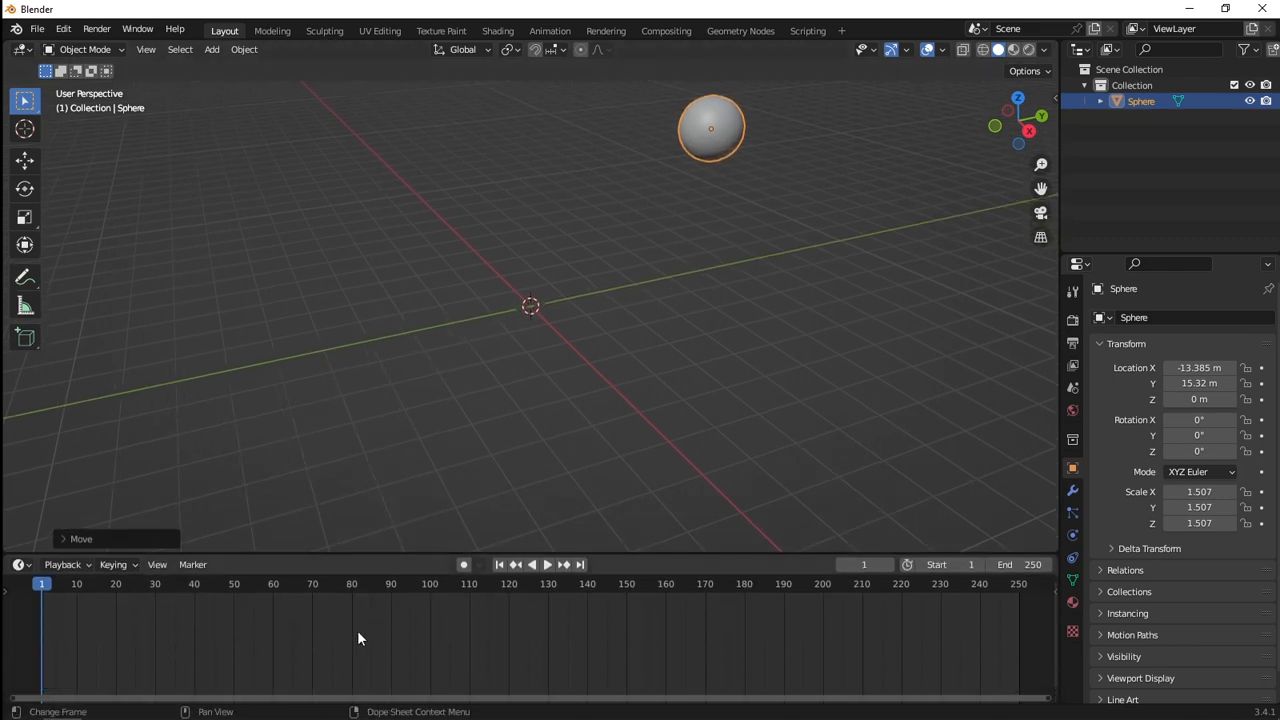
{"action": "mouse_move", "coordinate": [48, 591]}
{"action": "left_mouse_down"}
{"action": "mouse_move", "coordinate": [62, 584]}
{"action": "mouse_move", "coordinate": [38, 593]}
{"action": "mouse_move", "coordinate": [53, 599]}
{"action": "mouse_move", "coordinate": [41, 607]}
{"action": "left_mouse_up"}
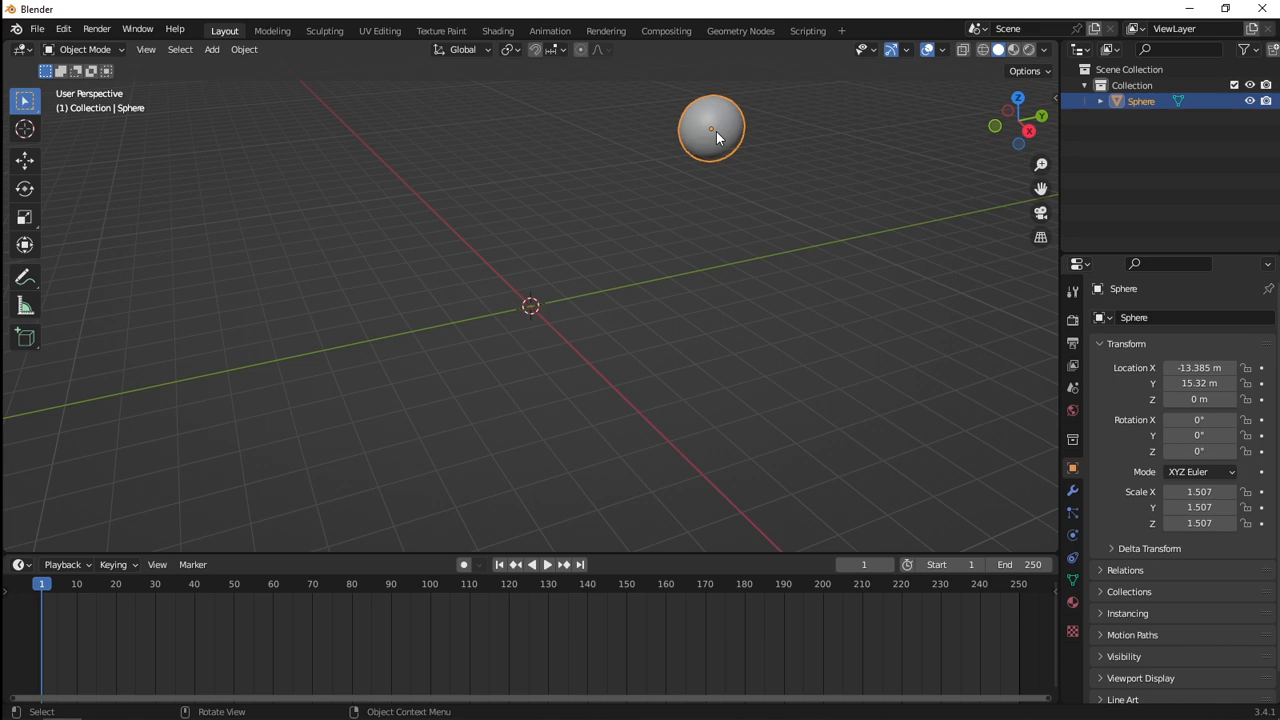
{"action": "key", "text": "i"}
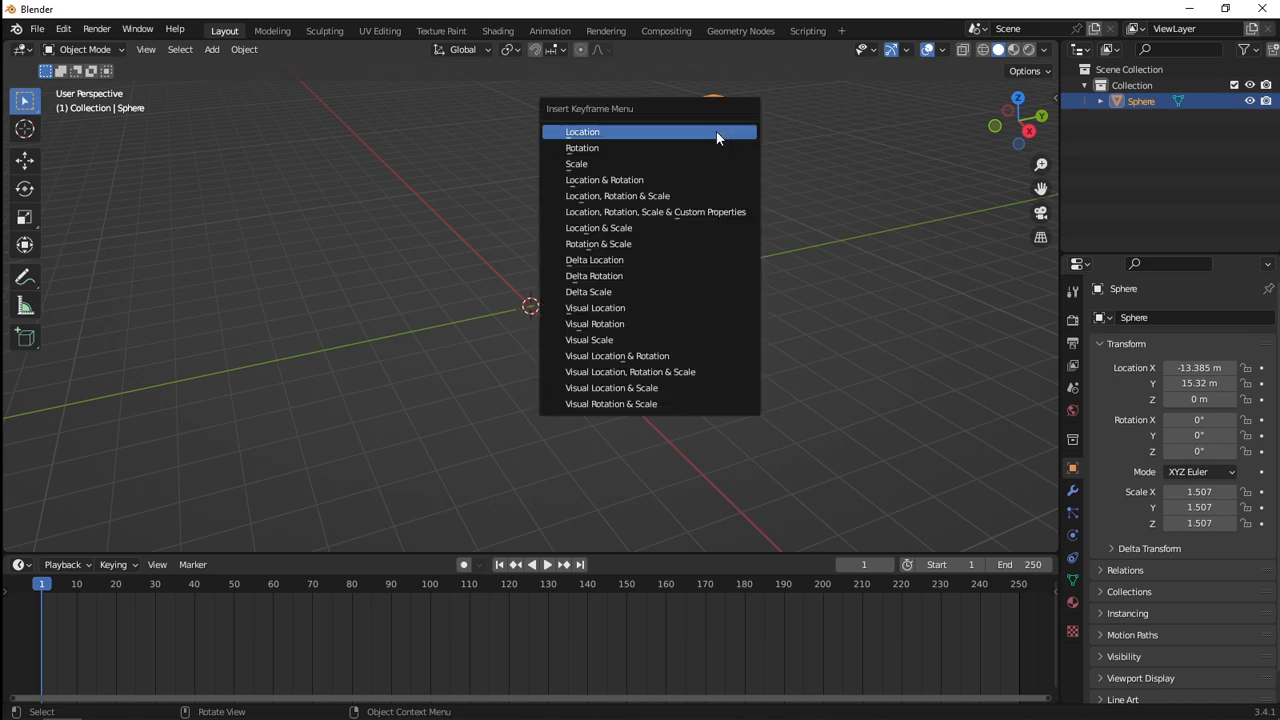
{"action": "left_click", "coordinate": [597, 136]}
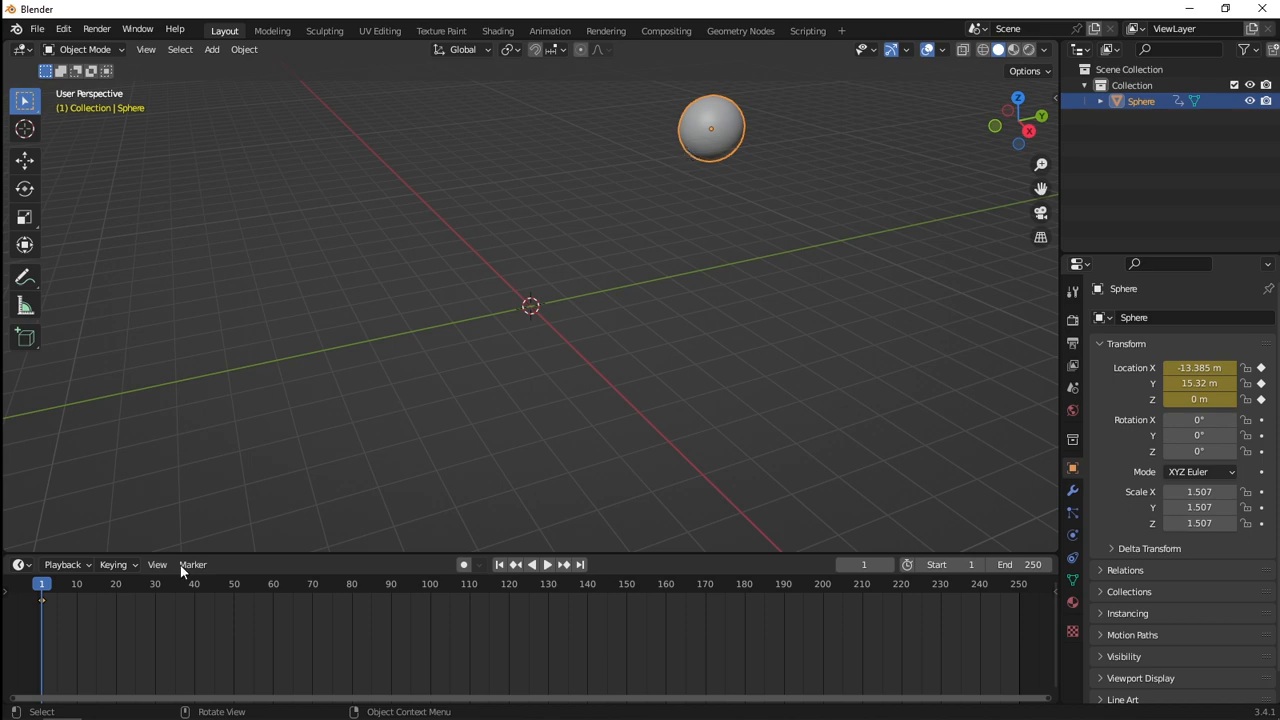
Step: At frame 120, move the sphere along Y to about -8.8 m and insert a Location keyframe
{"action": "left_click_drag", "start_coordinate": [44, 590], "coordinate": [509, 586]}
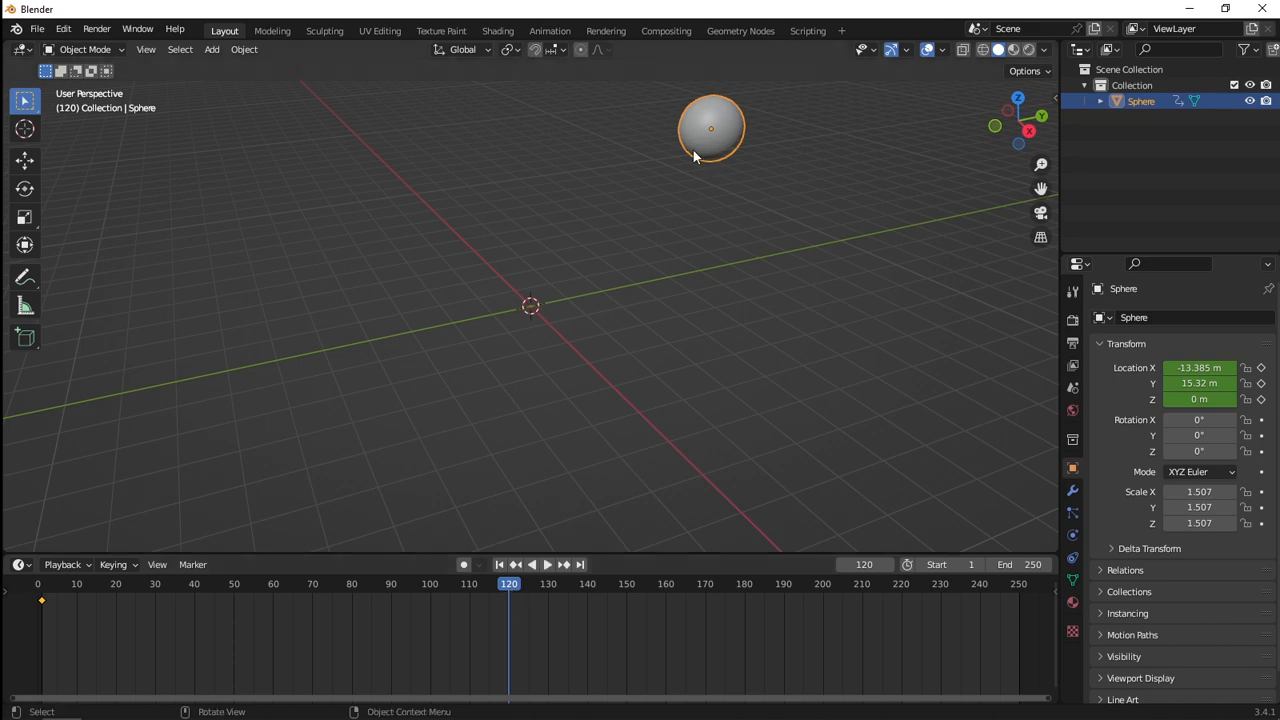
{"action": "key", "text": "g"}
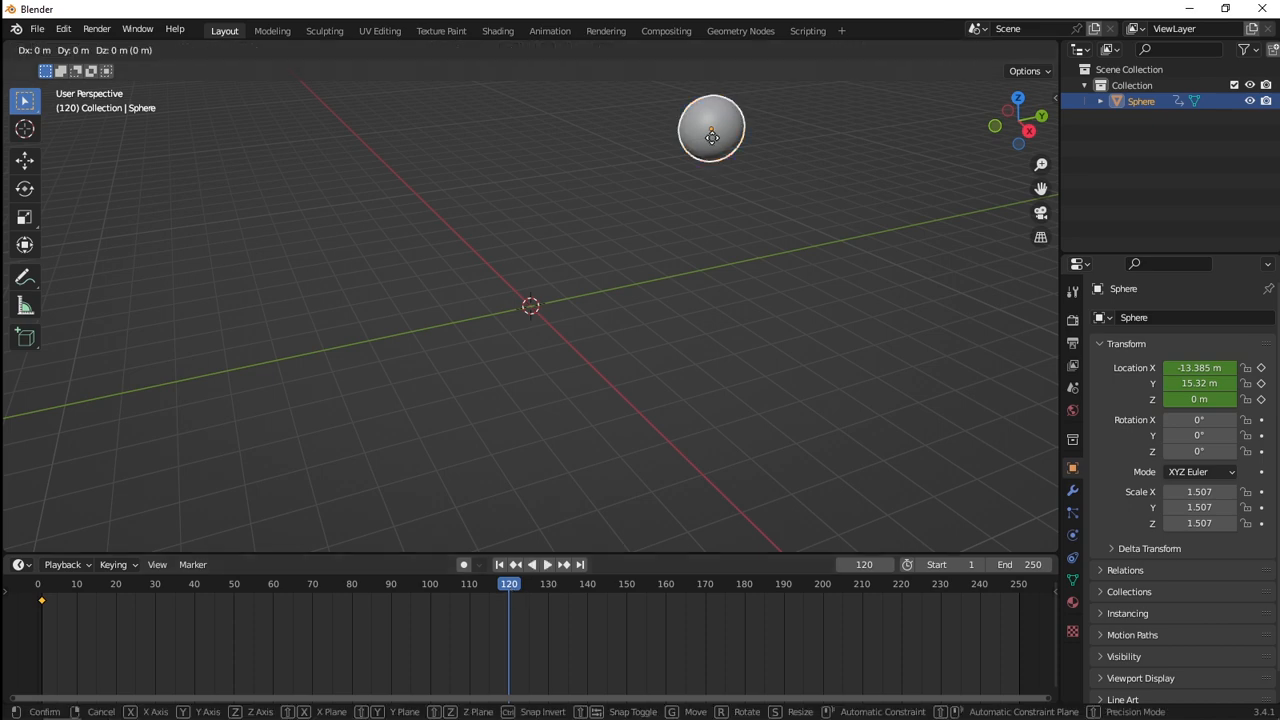
{"action": "key", "text": "y"}
{"action": "left_click", "coordinate": [153, 244]}
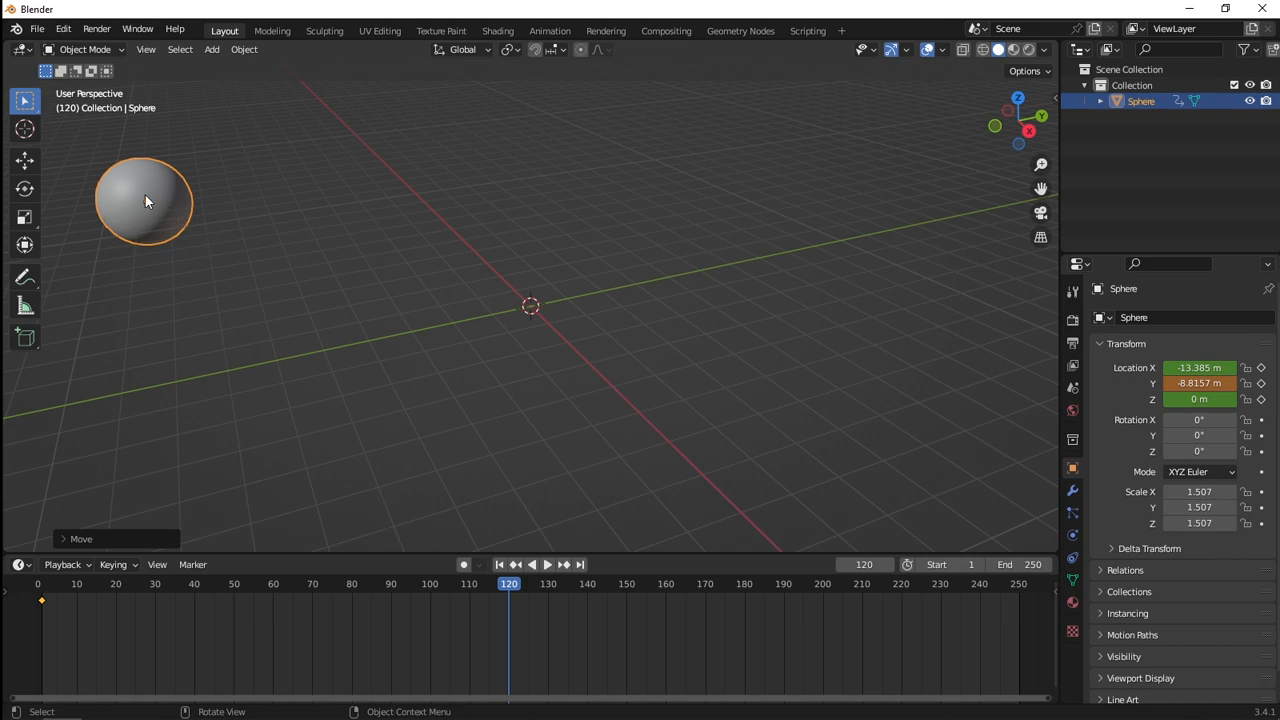
{"action": "key", "text": "i"}
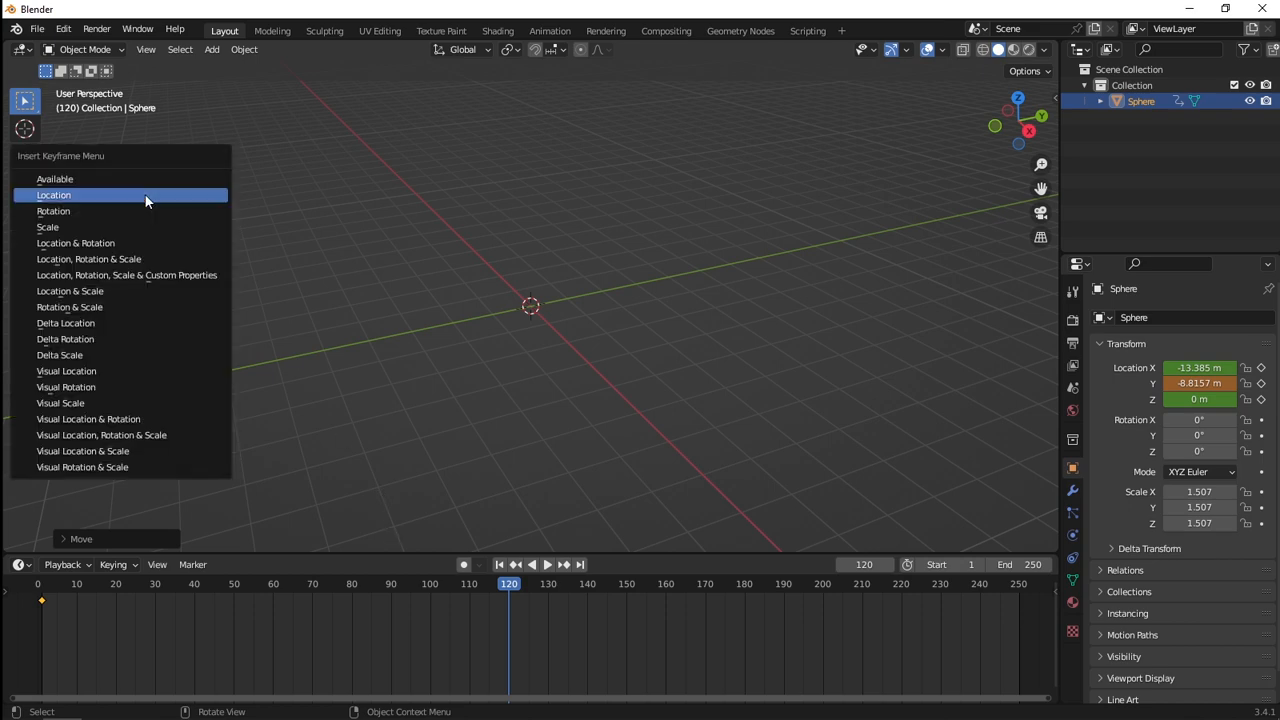
{"action": "left_click", "coordinate": [59, 196]}
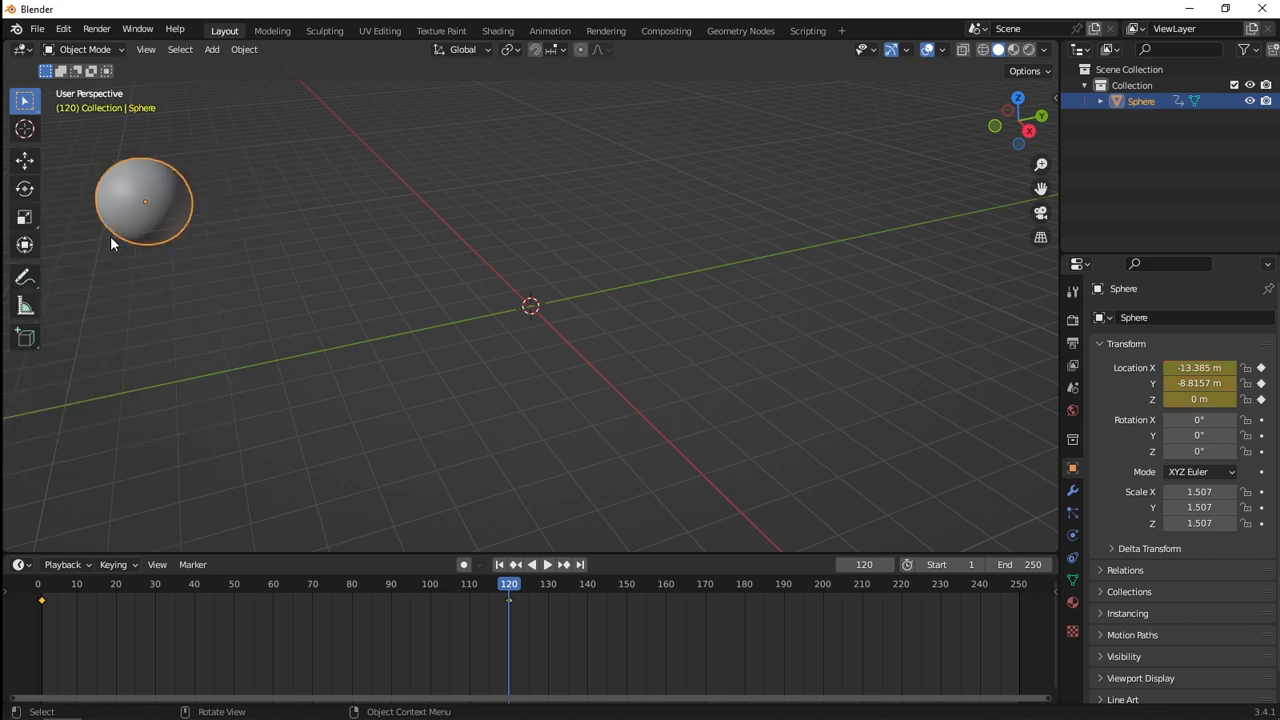
Step: Play the sphere's movement from frame 1, stop it, and restart playback from frame 1
{"action": "left_click_drag", "start_coordinate": [508, 590], "coordinate": [42, 595]}
{"action": "left_click", "coordinate": [541, 565]}
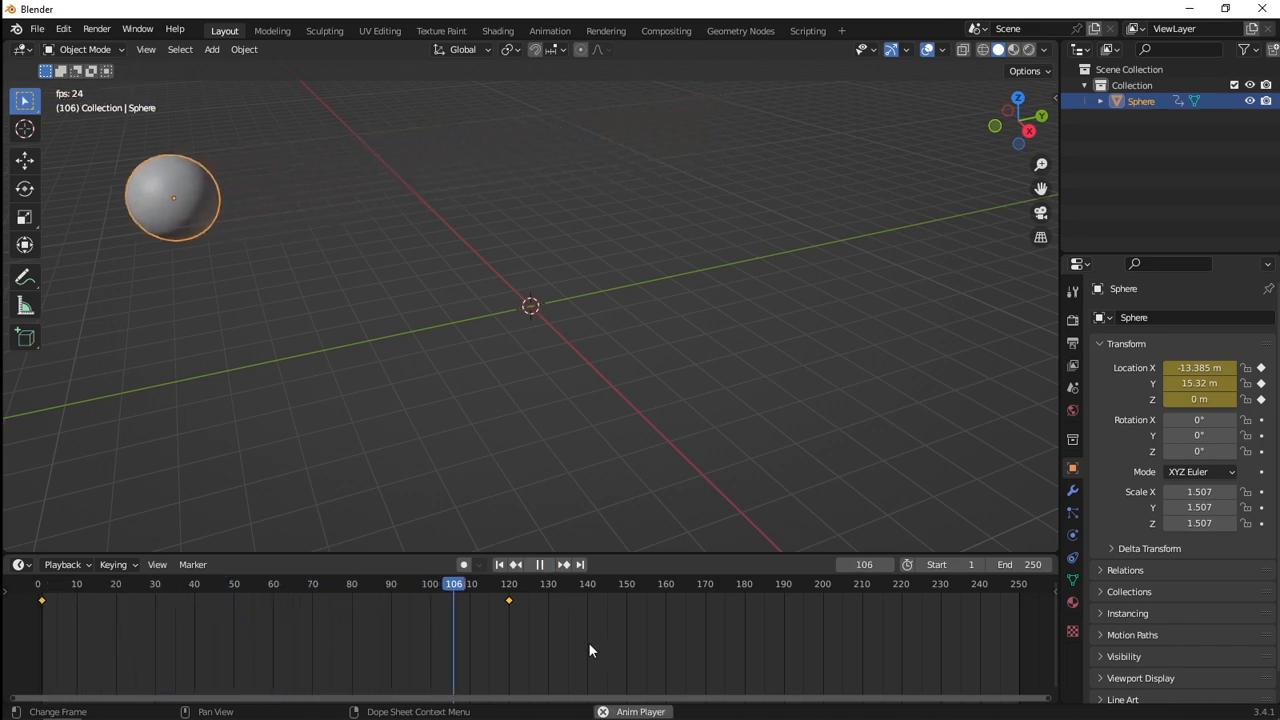
{"action": "key", "text": "space"}
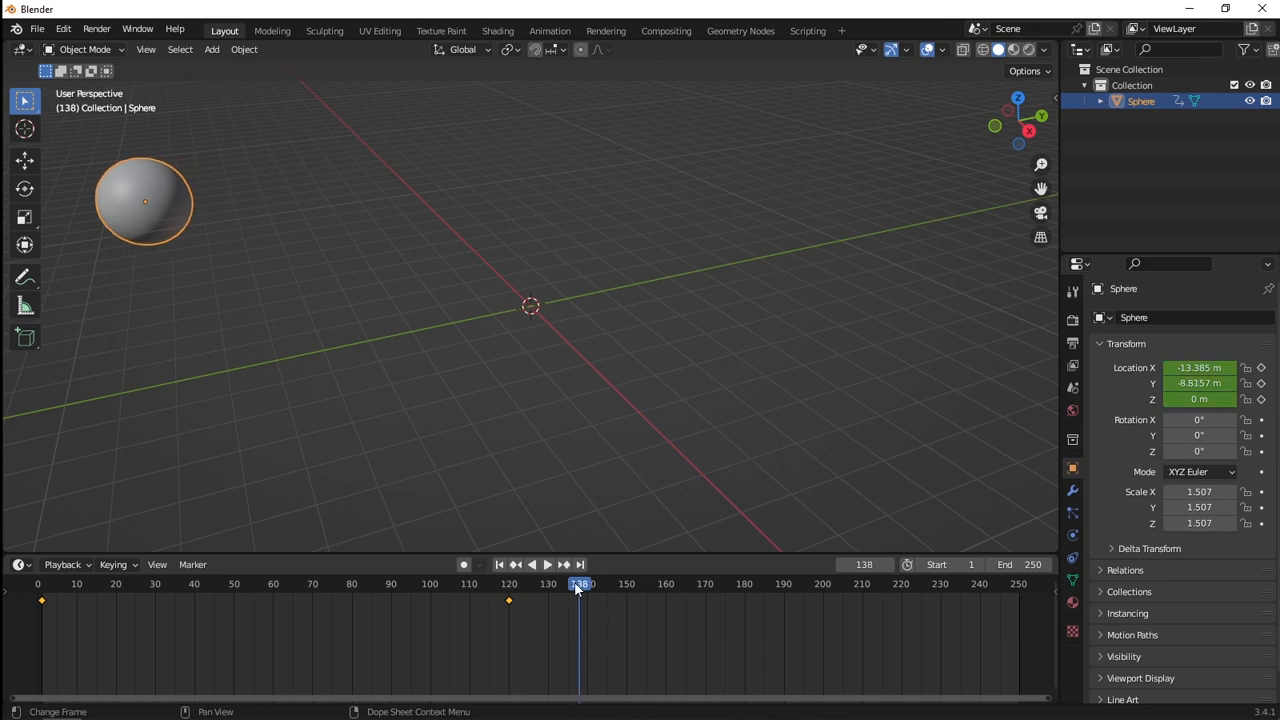
{"action": "left_click_drag", "start_coordinate": [577, 589], "coordinate": [43, 591]}
{"action": "key", "text": "space"}
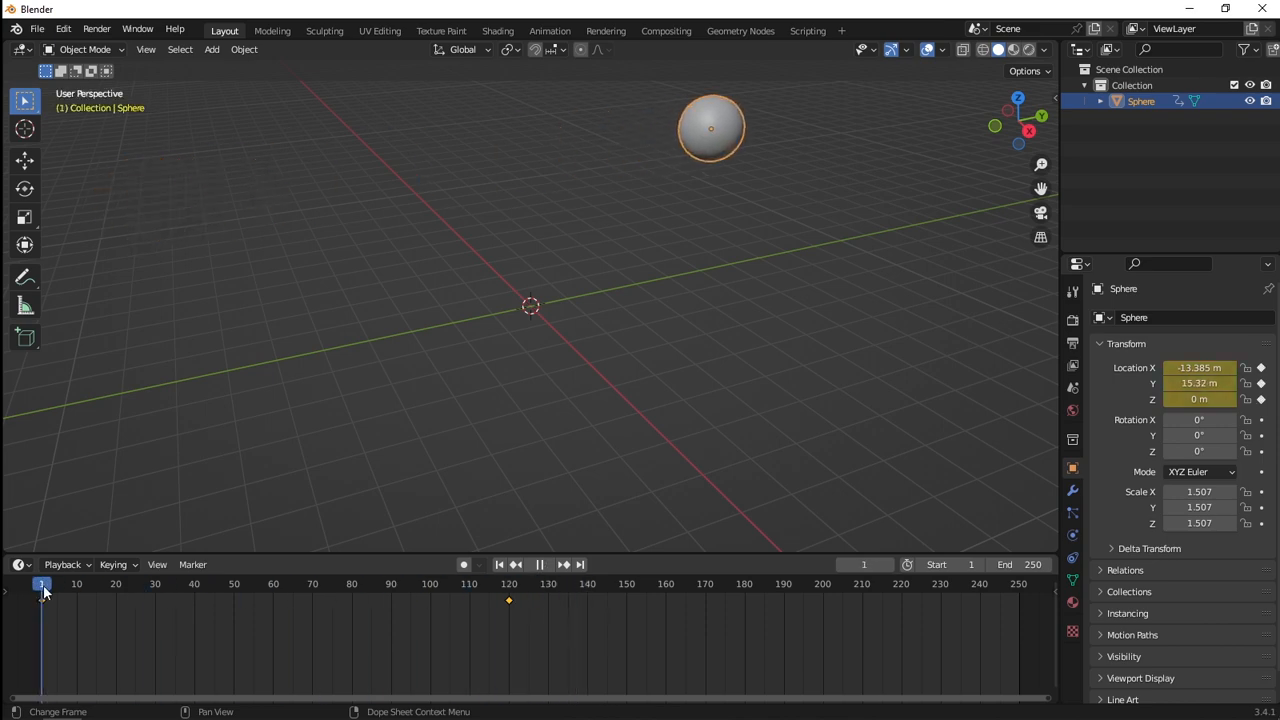
Step: Switch to the Notepad list, highlight "memutar = rotation" and minimize the window
{"action": "key", "text": "alt+Tab"}
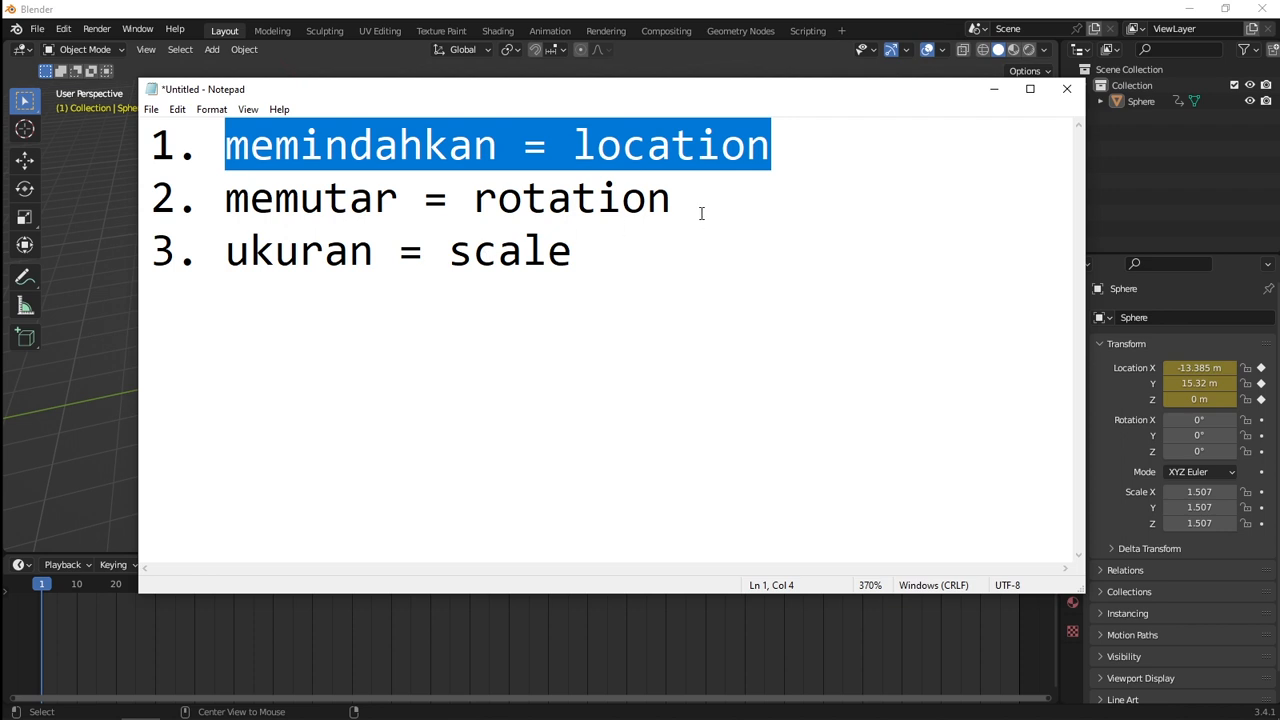
{"action": "left_click_drag", "start_coordinate": [701, 213], "coordinate": [224, 200]}
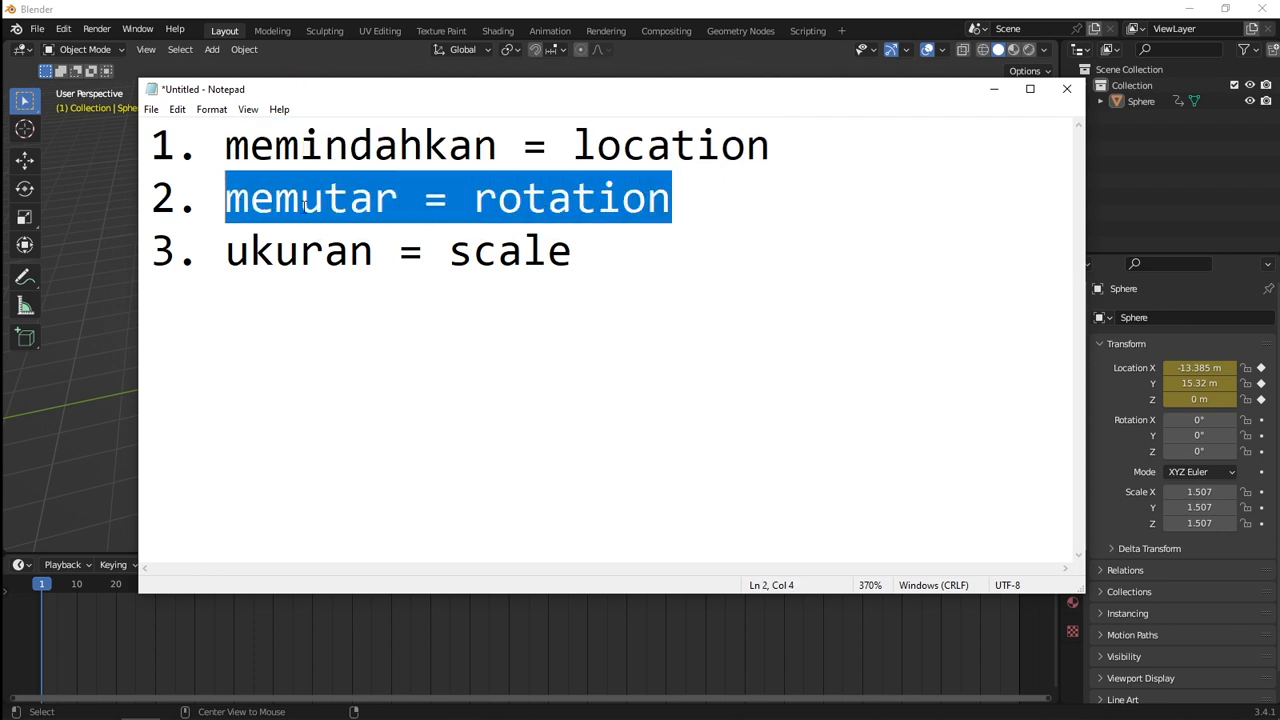
{"action": "left_click", "coordinate": [995, 90]}
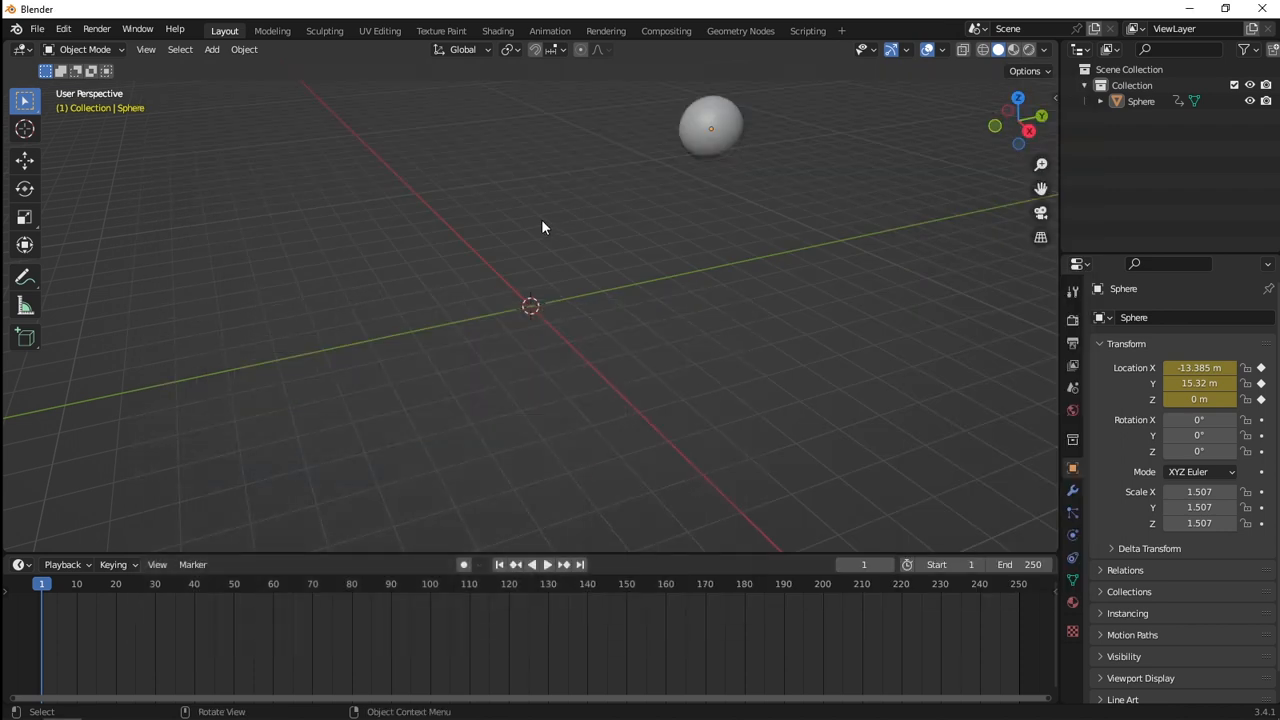
Step: Add a cube at the world origin and insert a Rotation keyframe for it at frame 1
{"action": "key", "text": "shift+a"}
{"action": "mouse_move", "coordinate": [541, 220]}
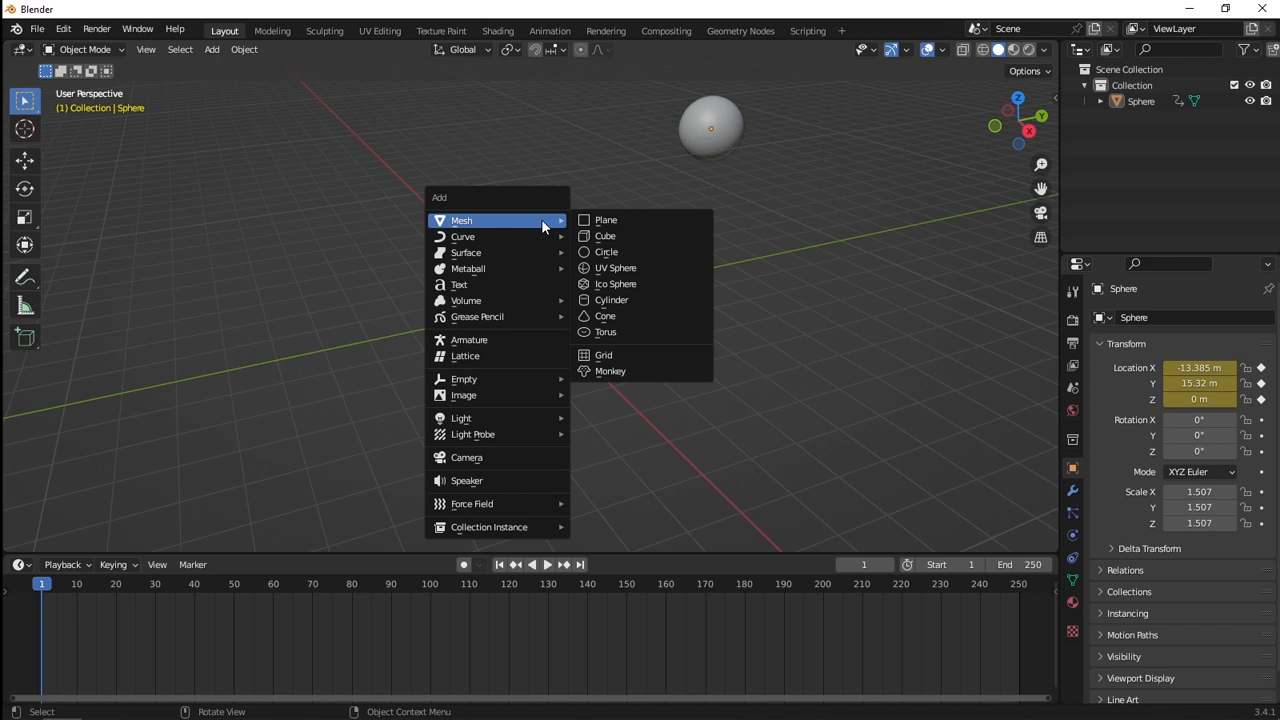
{"action": "left_click", "coordinate": [632, 237]}
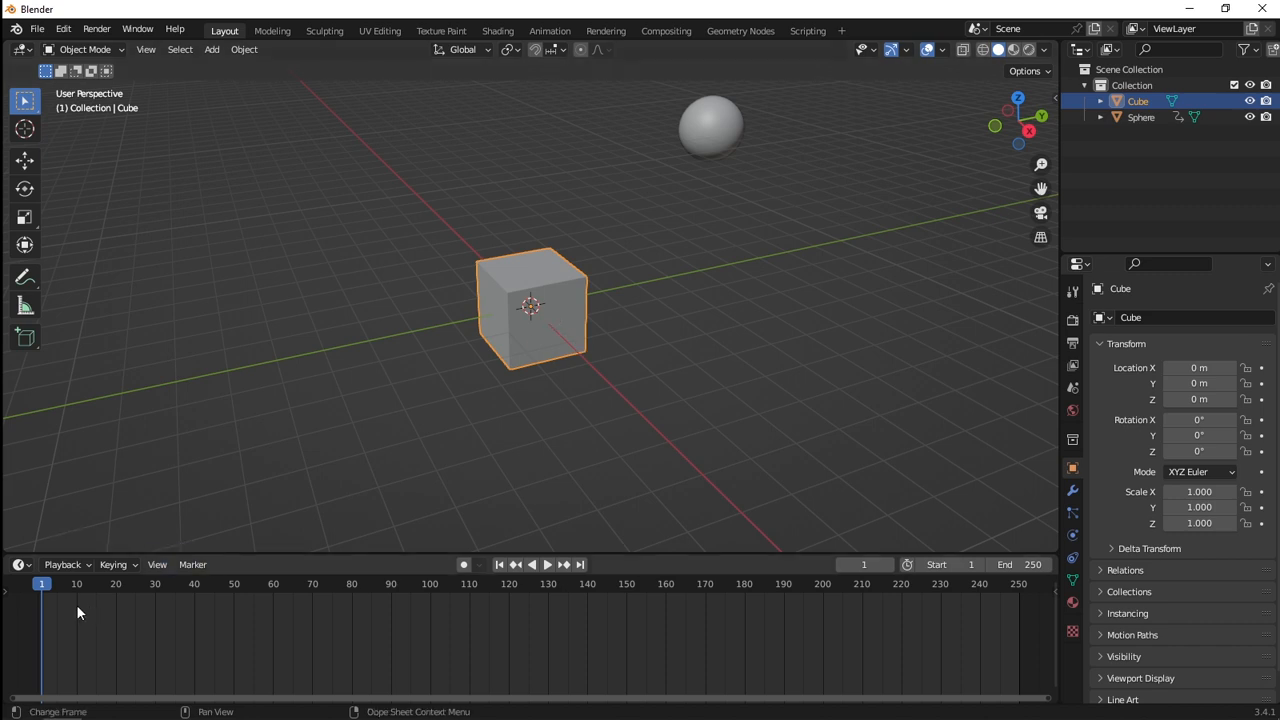
{"action": "key", "text": "space"}
{"action": "left_click_drag", "start_coordinate": [62, 594], "coordinate": [43, 597]}
{"action": "key", "text": "space"}
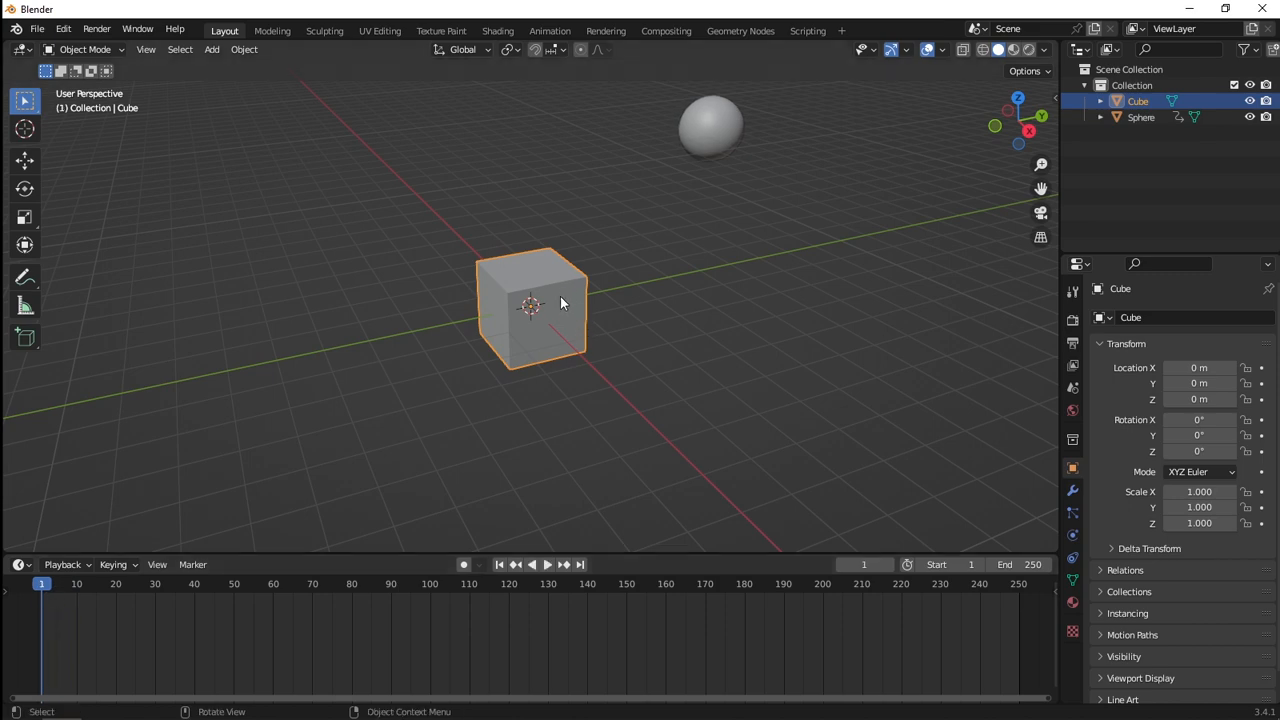
{"action": "key", "text": "i"}
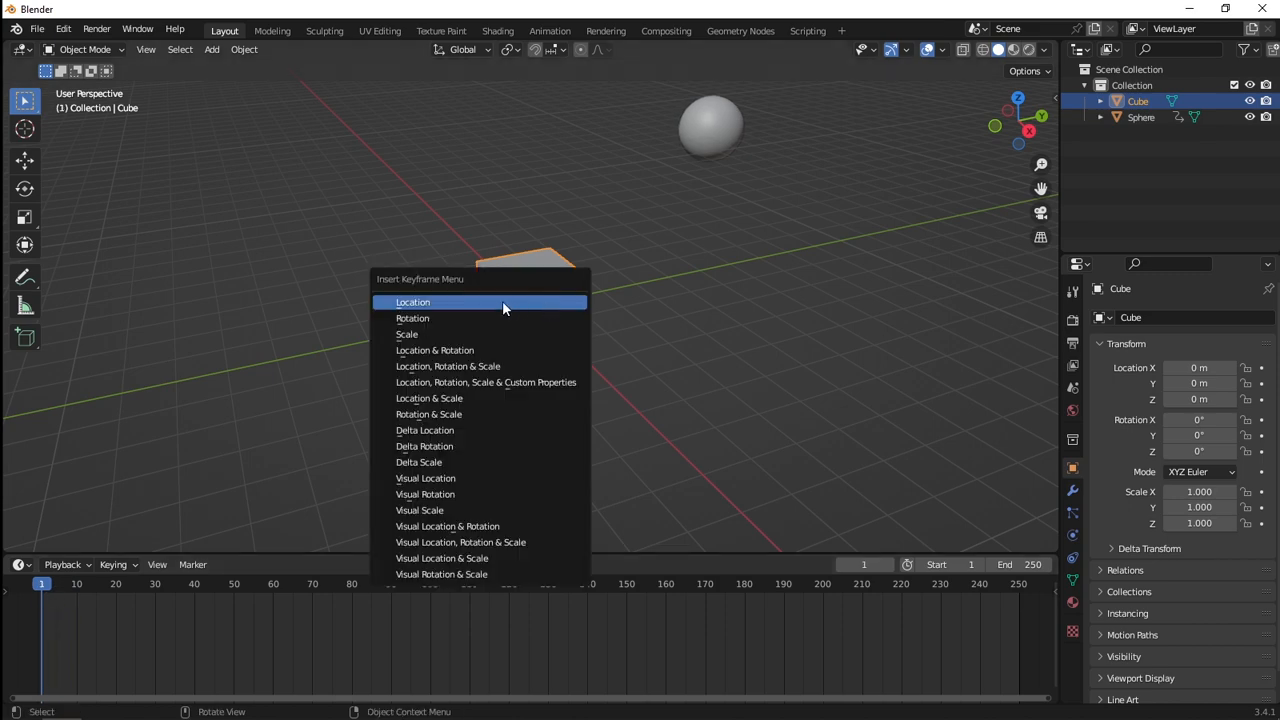
{"action": "left_click", "coordinate": [406, 319]}
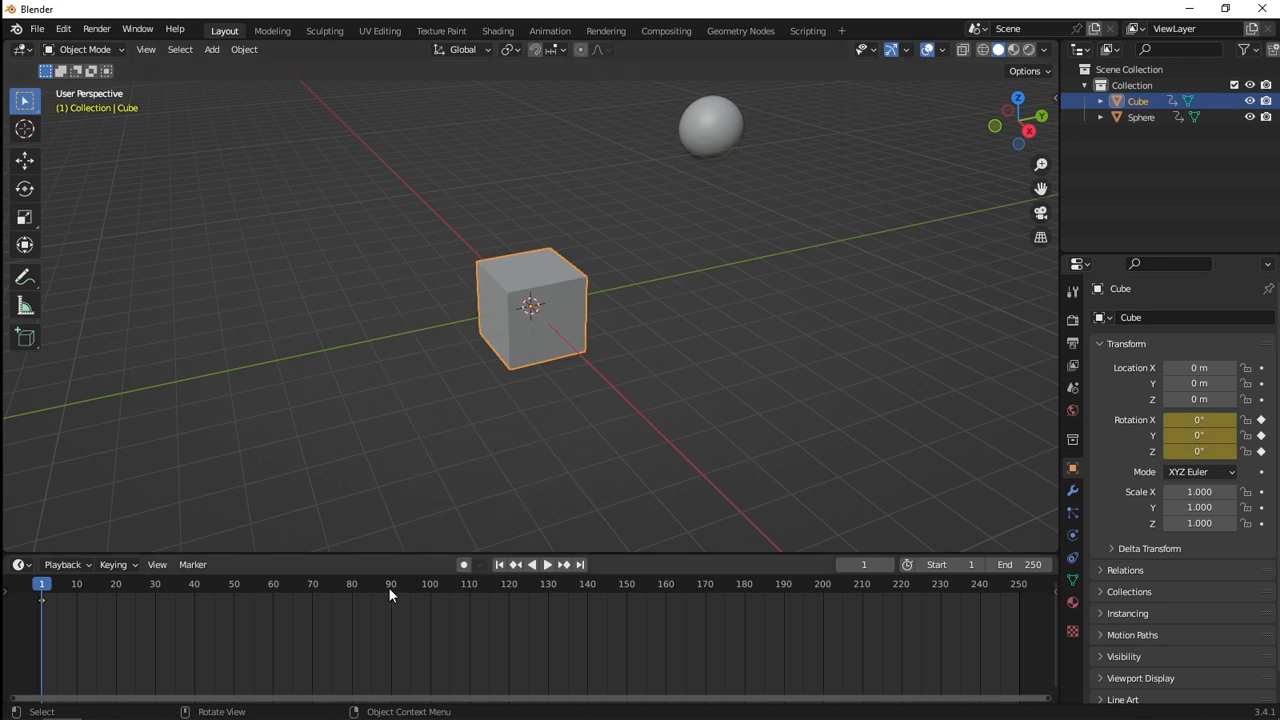
Step: At frame 120, rotate the cube about the X axis to about -613° and insert a Rotation keyframe
{"action": "left_click_drag", "start_coordinate": [42, 587], "coordinate": [509, 587]}
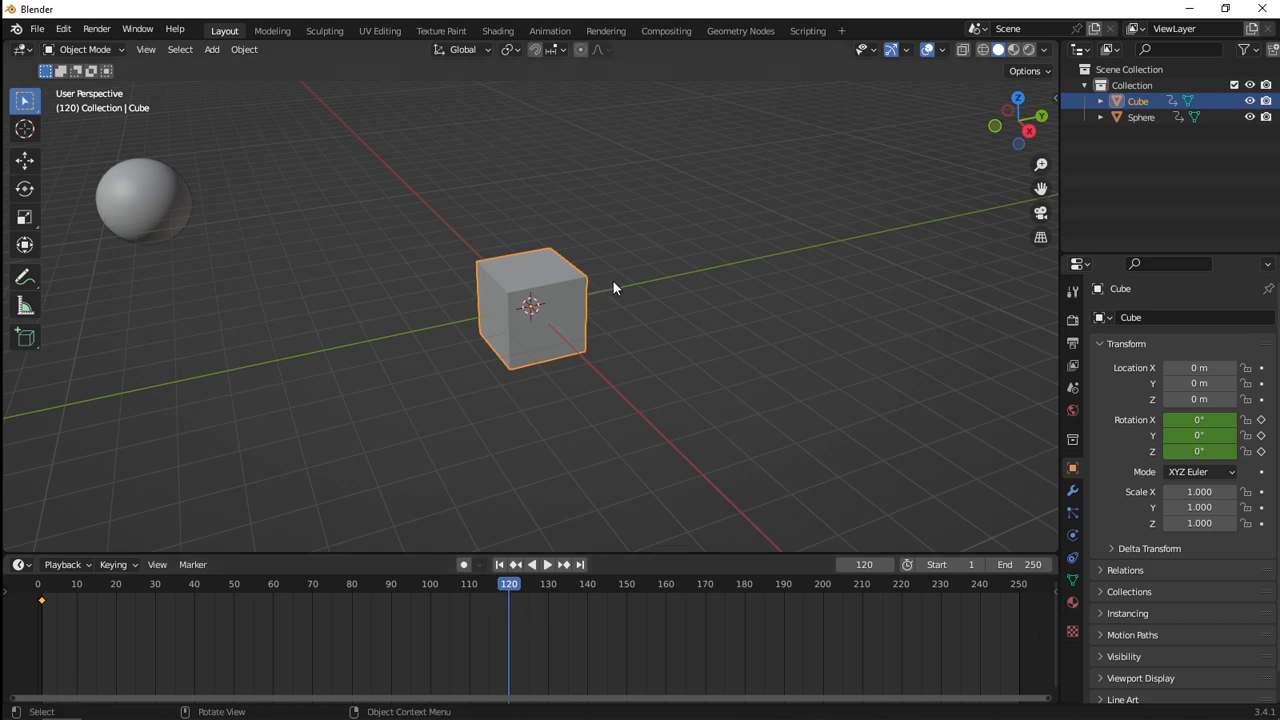
{"action": "key", "text": "r"}
{"action": "key", "text": "x"}
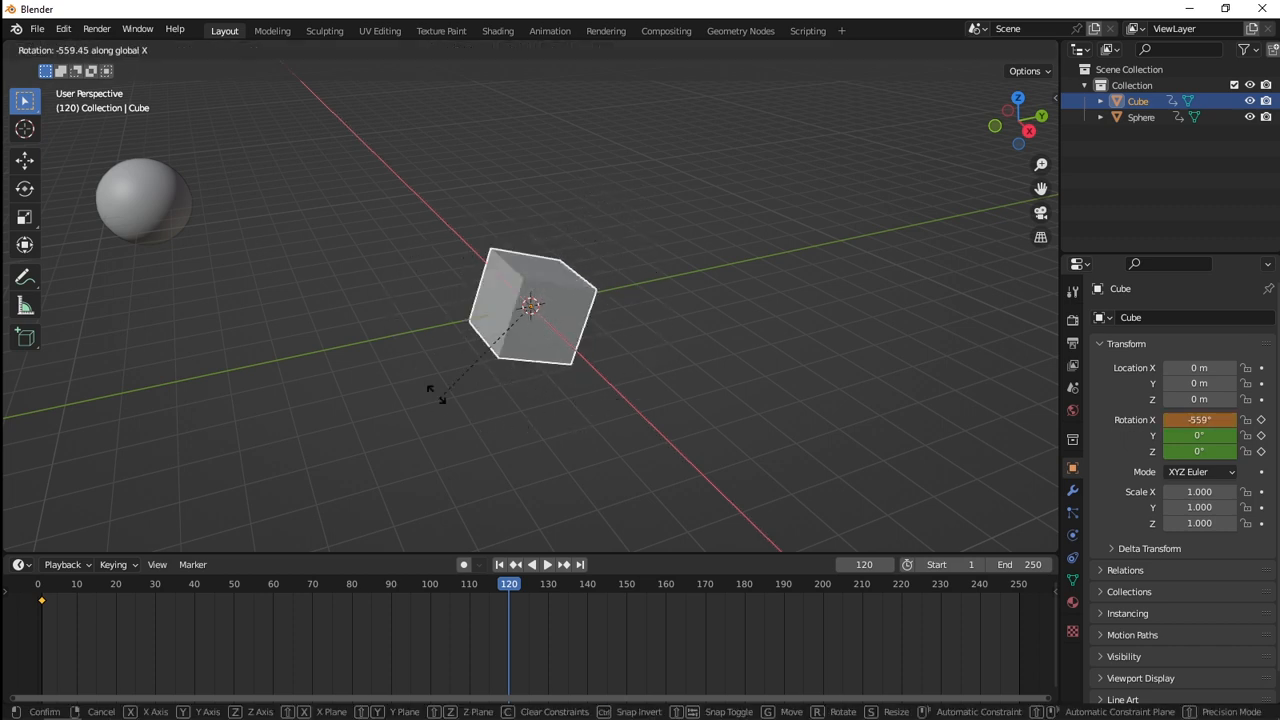
{"action": "left_click", "coordinate": [410, 295]}
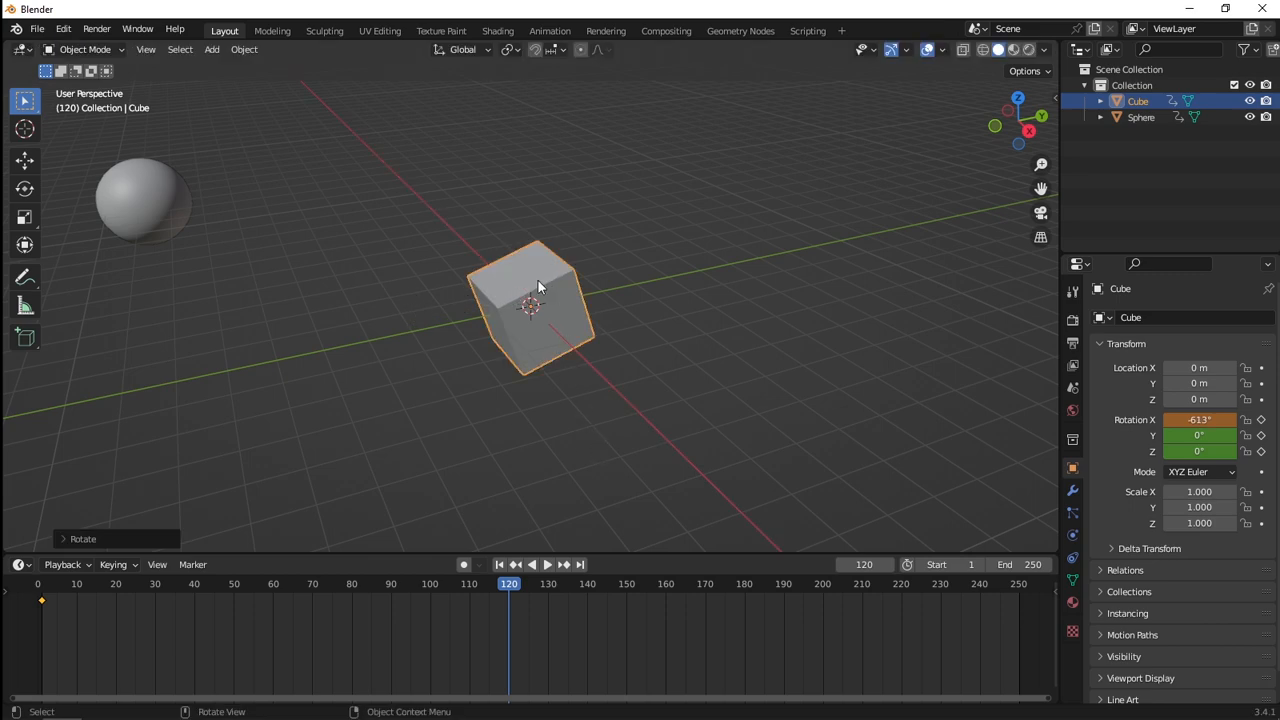
{"action": "key", "text": "i"}
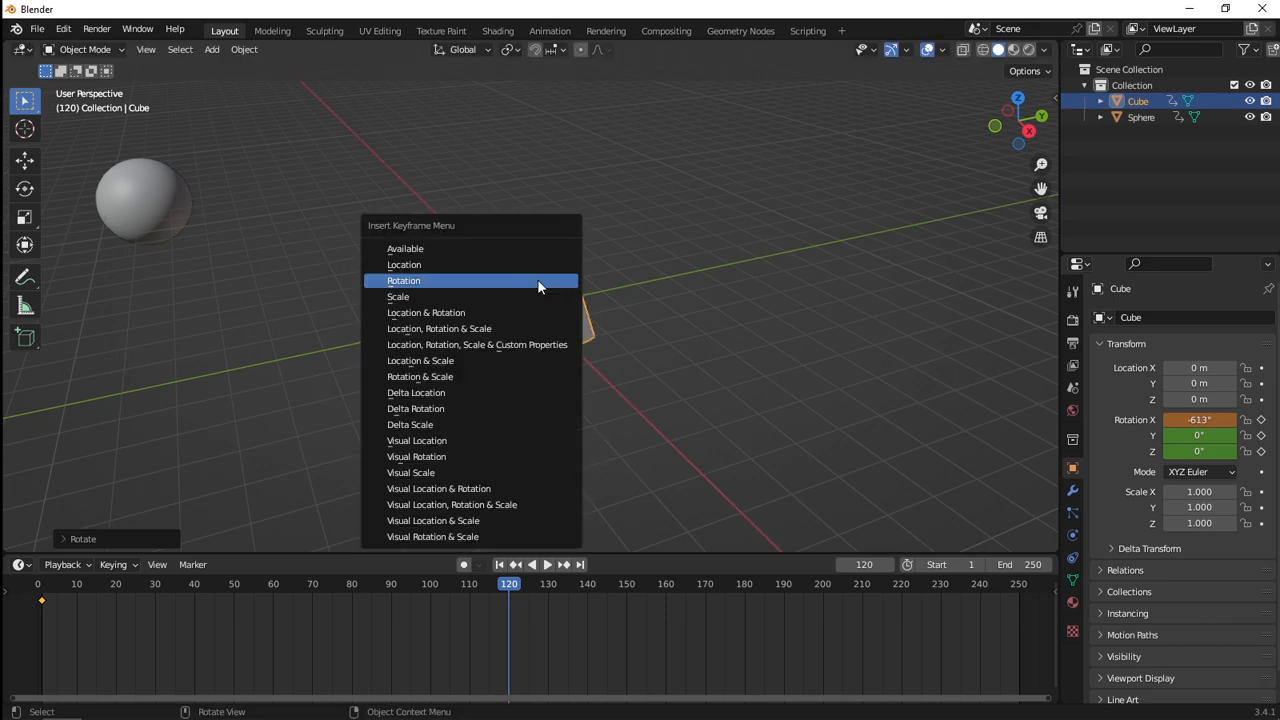
{"action": "left_click", "coordinate": [438, 281]}
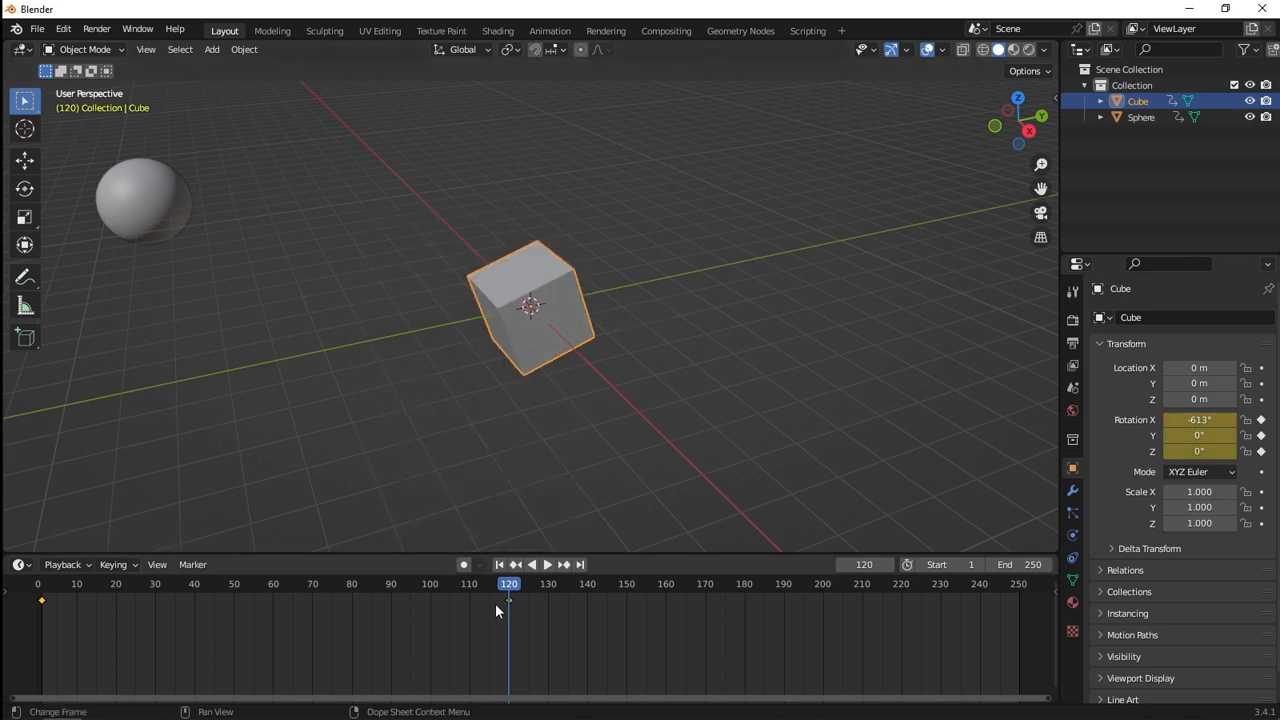
Step: Play the cube's rotation from the start of the timeline, stop it, and return to frame 1
{"action": "left_click_drag", "start_coordinate": [506, 582], "coordinate": [37, 583]}
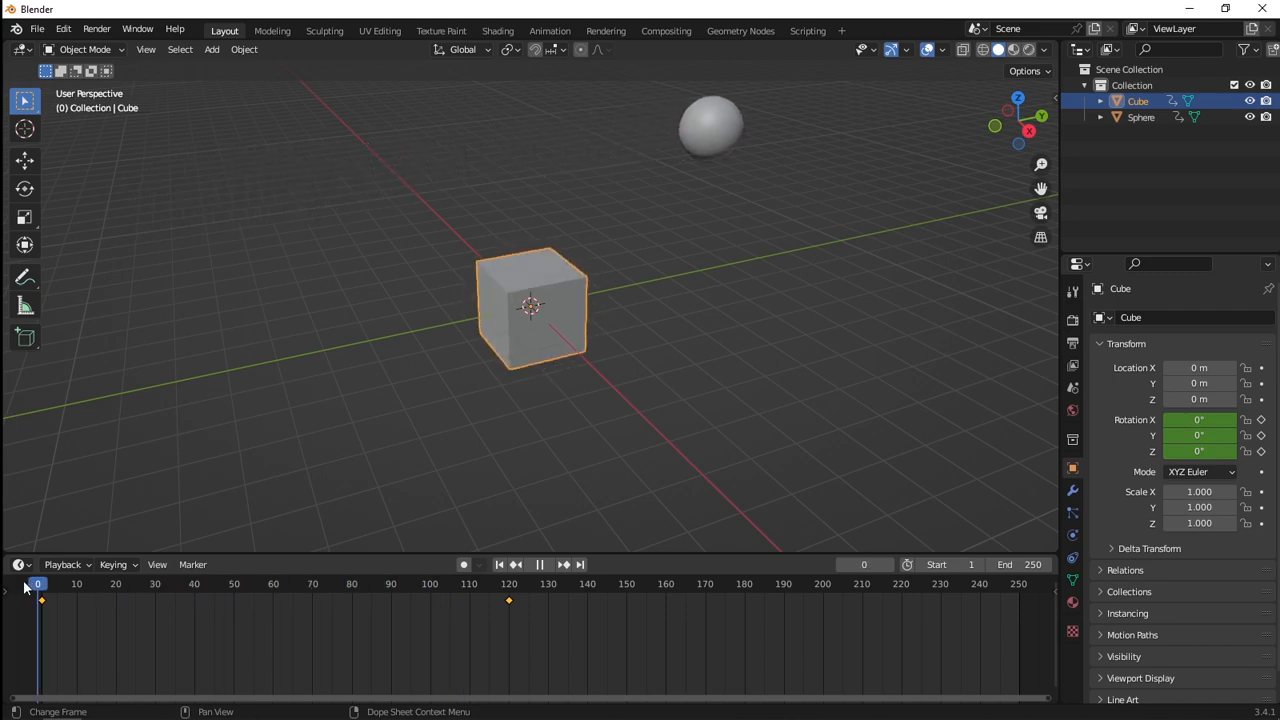
{"action": "left_click", "coordinate": [547, 564]}
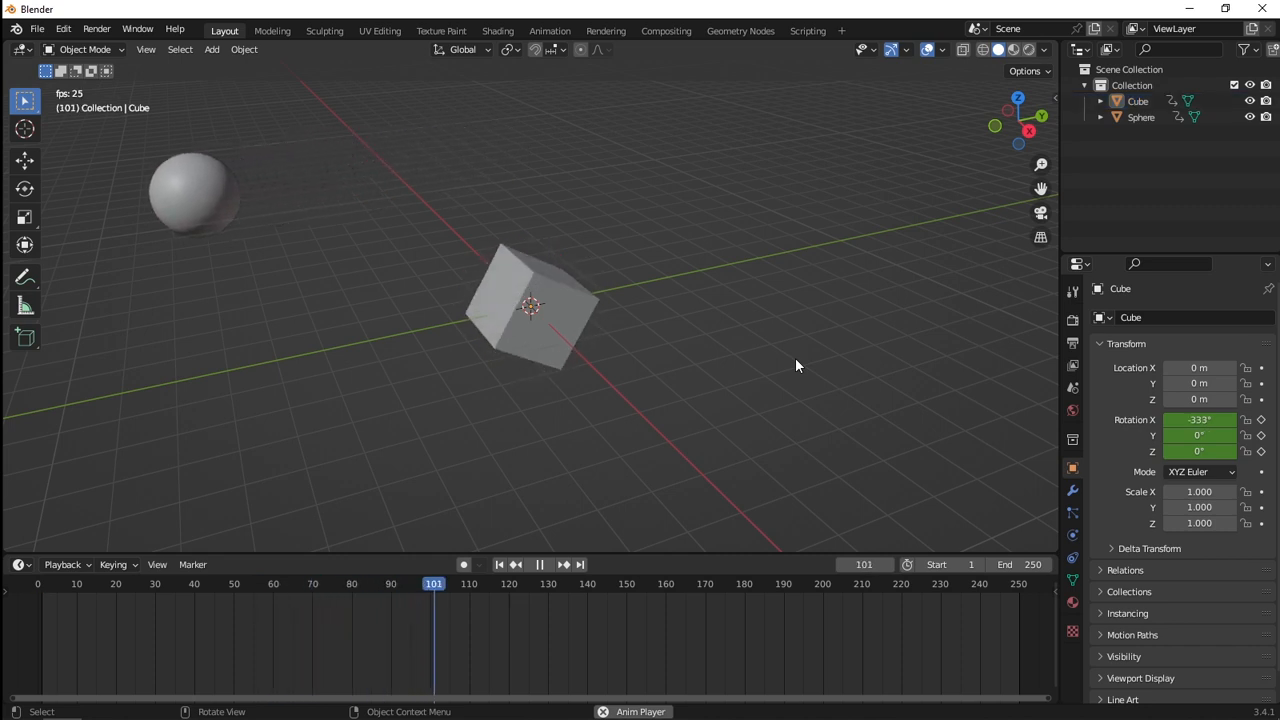
{"action": "key", "text": "space"}
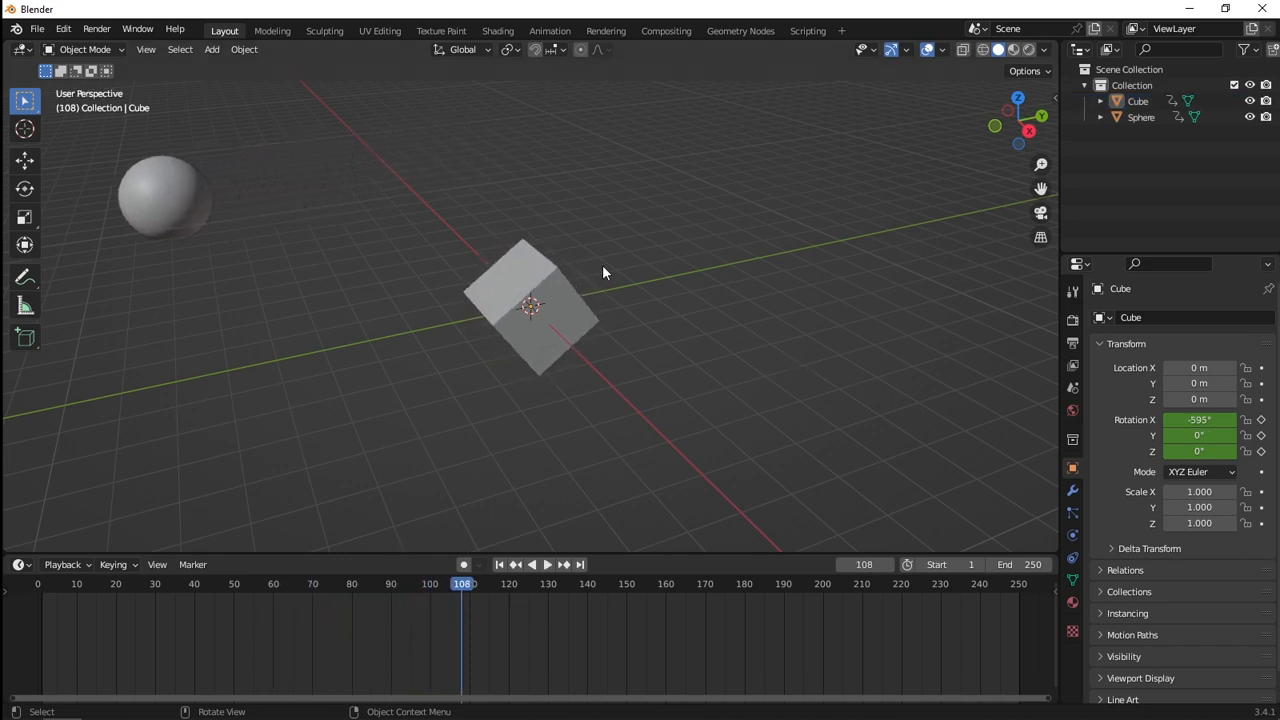
{"action": "left_click_drag", "start_coordinate": [465, 591], "coordinate": [48, 592]}
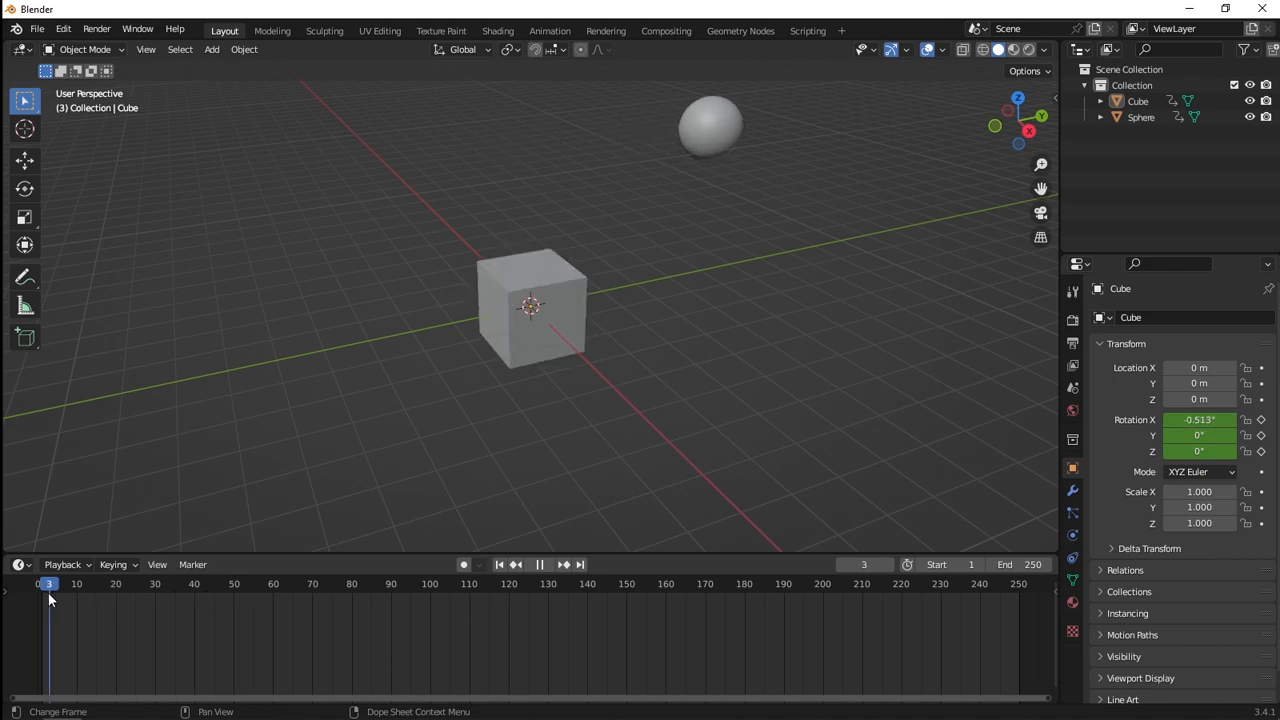
{"action": "key", "text": "space"}
Step: Switch to the Notepad list, highlight "ukuran = scale" and minimize the window
{"action": "key", "text": "alt+Tab"}
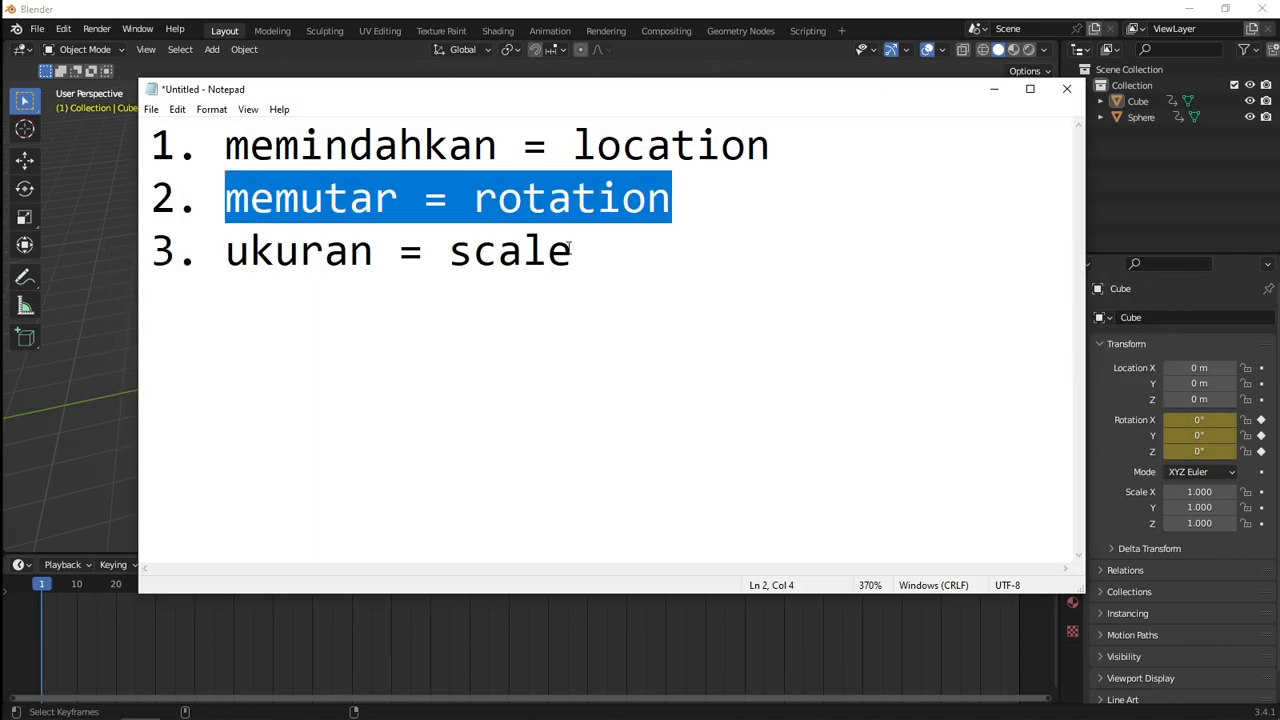
{"action": "left_click_drag", "start_coordinate": [571, 250], "coordinate": [236, 257]}
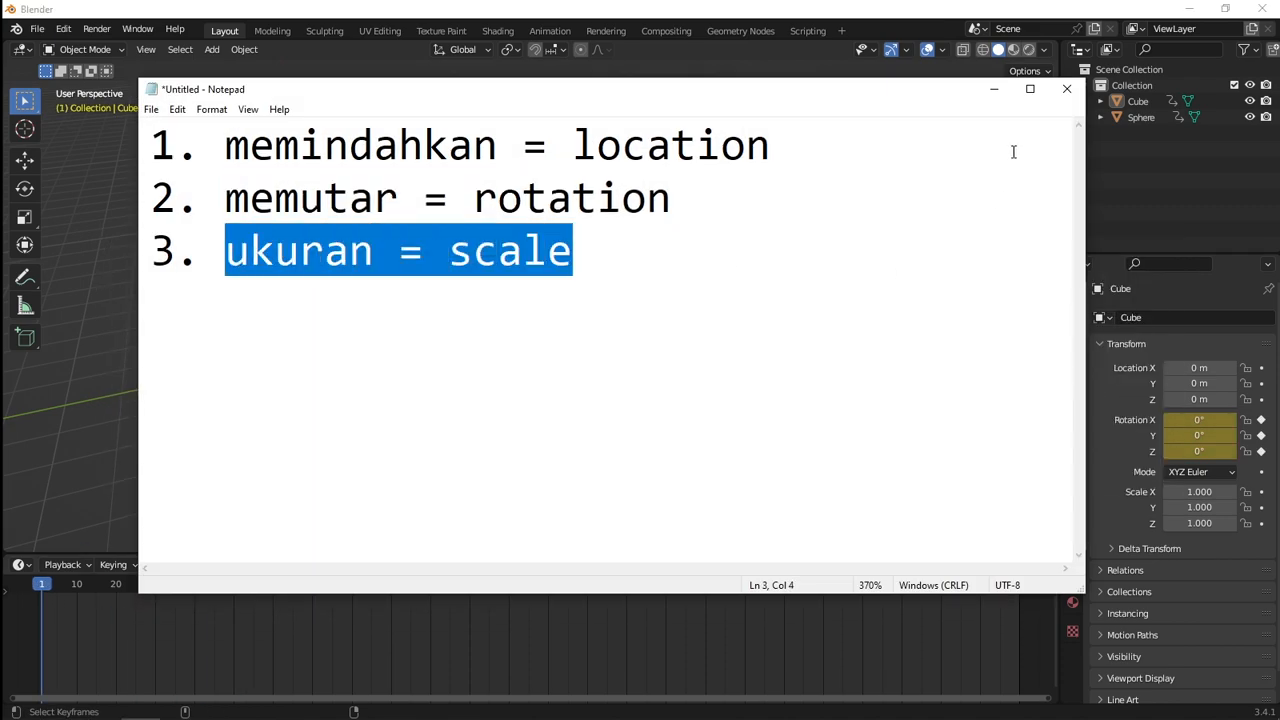
{"action": "left_click", "coordinate": [993, 89]}
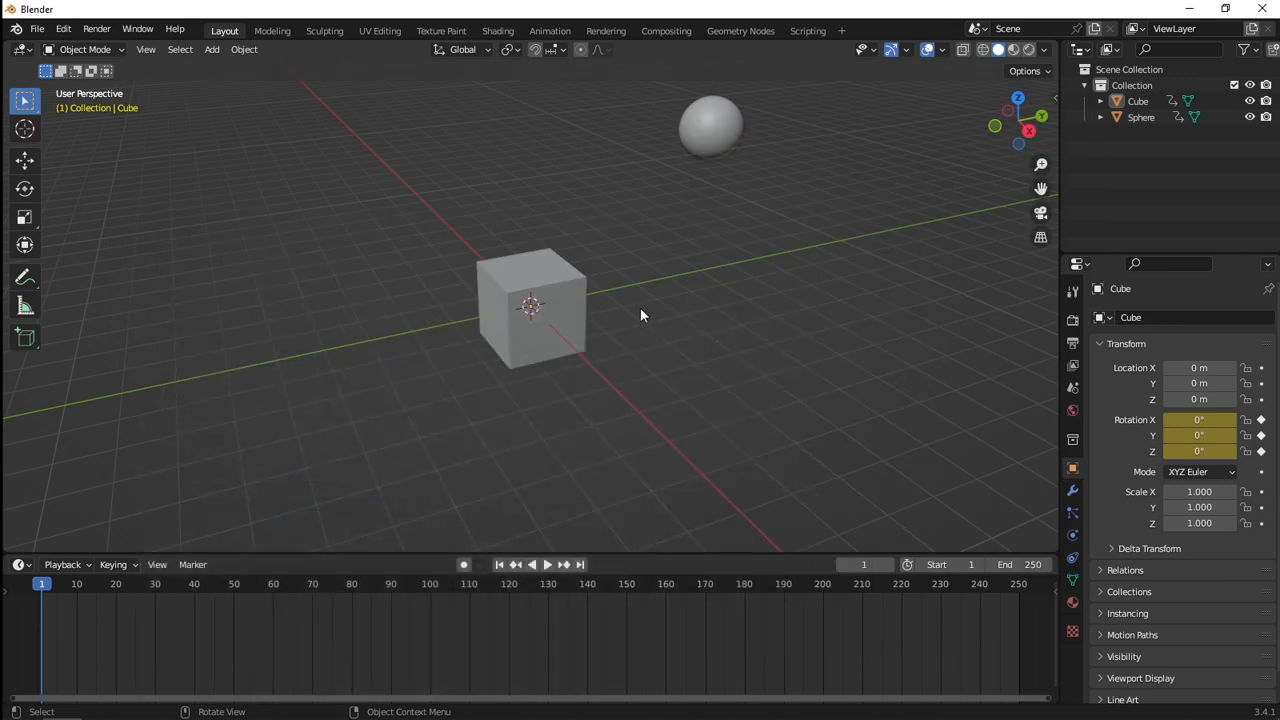
Step: Add a torus and move it beside the cube to about X 1.88 m, Y 4.31 m, Z 0.04 m
{"action": "key", "text": "shift+a"}
{"action": "mouse_move", "coordinate": [602, 223]}
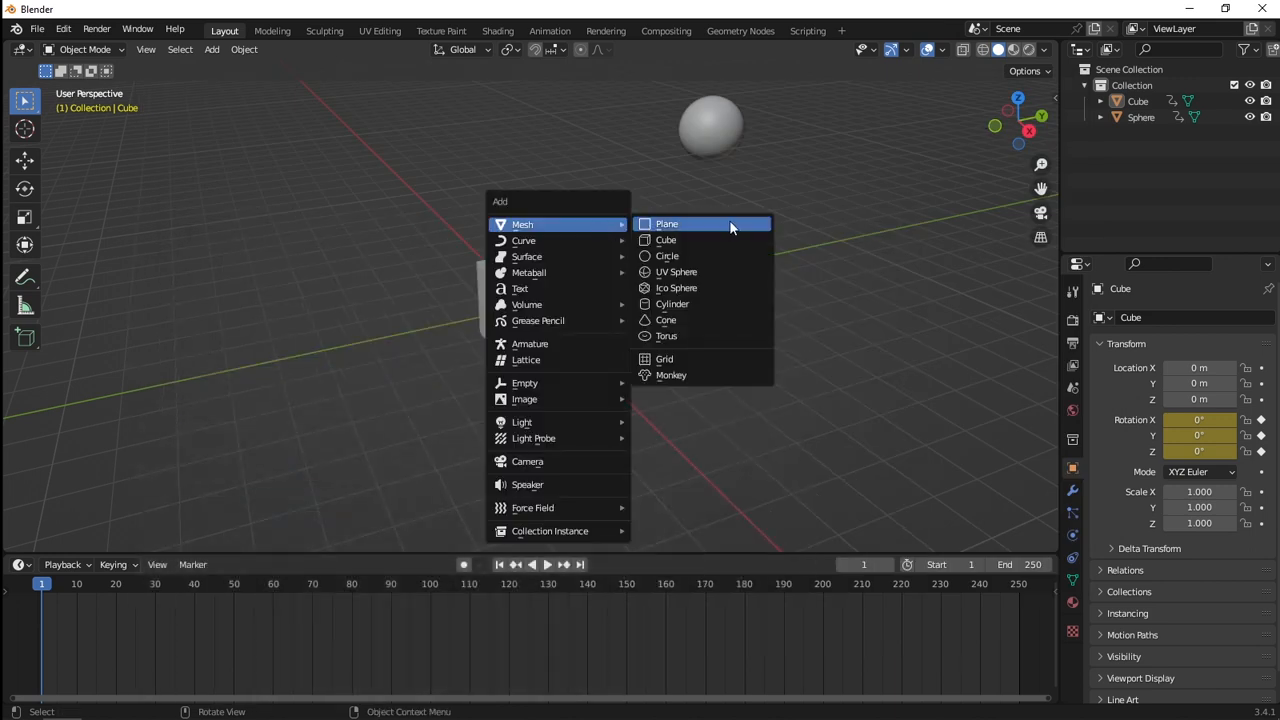
{"action": "left_click", "coordinate": [711, 337]}
{"action": "key", "text": "g"}
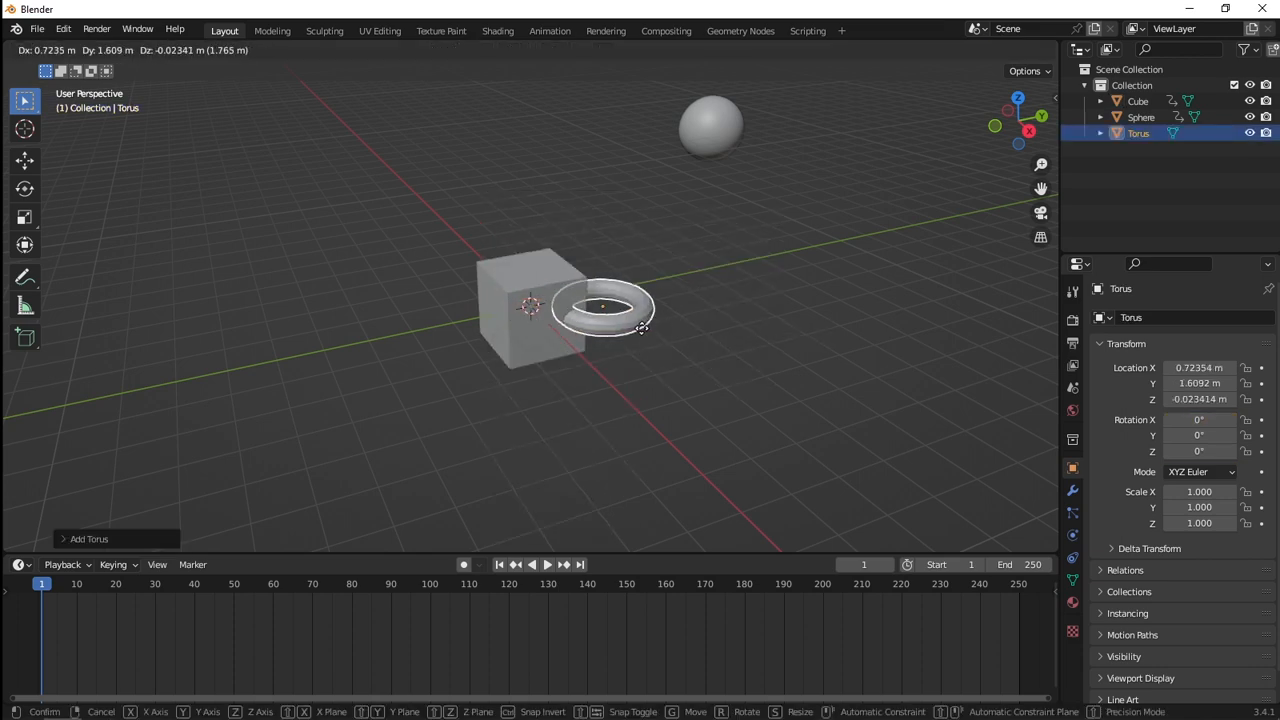
{"action": "left_click", "coordinate": [735, 343]}
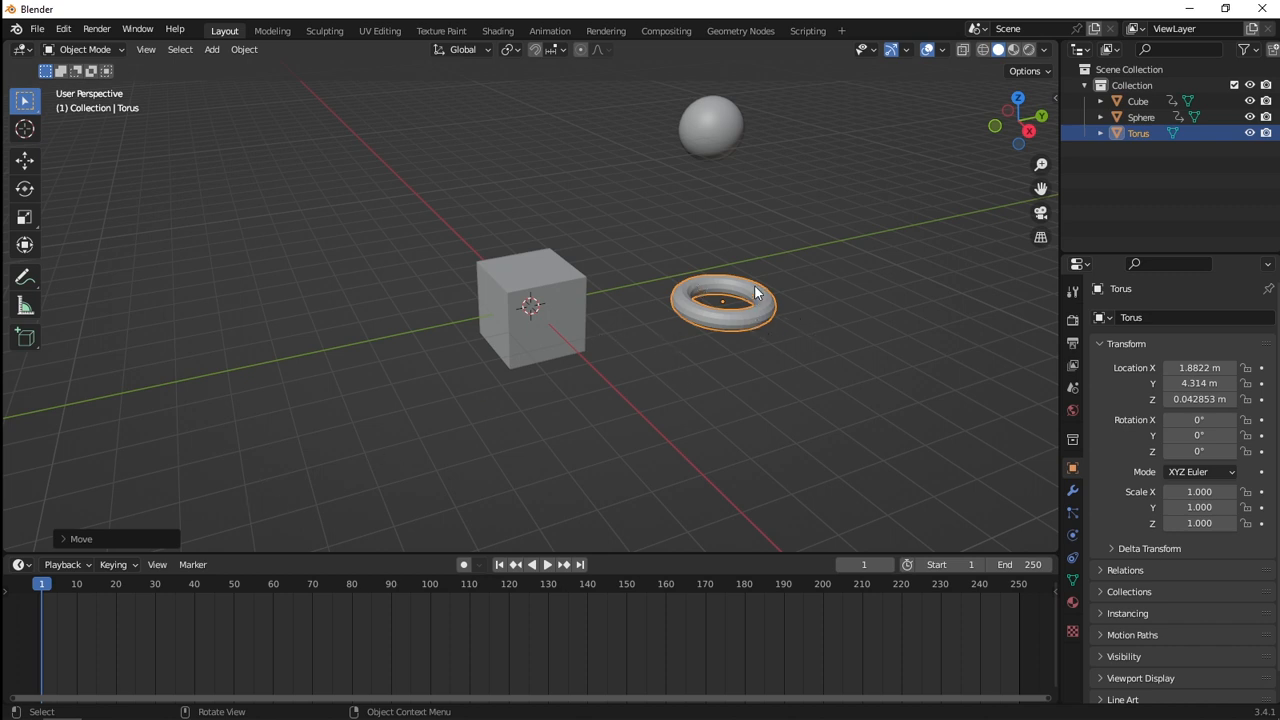
Step: Insert a Scale keyframe for the torus at frame 1
{"action": "key", "text": "i"}
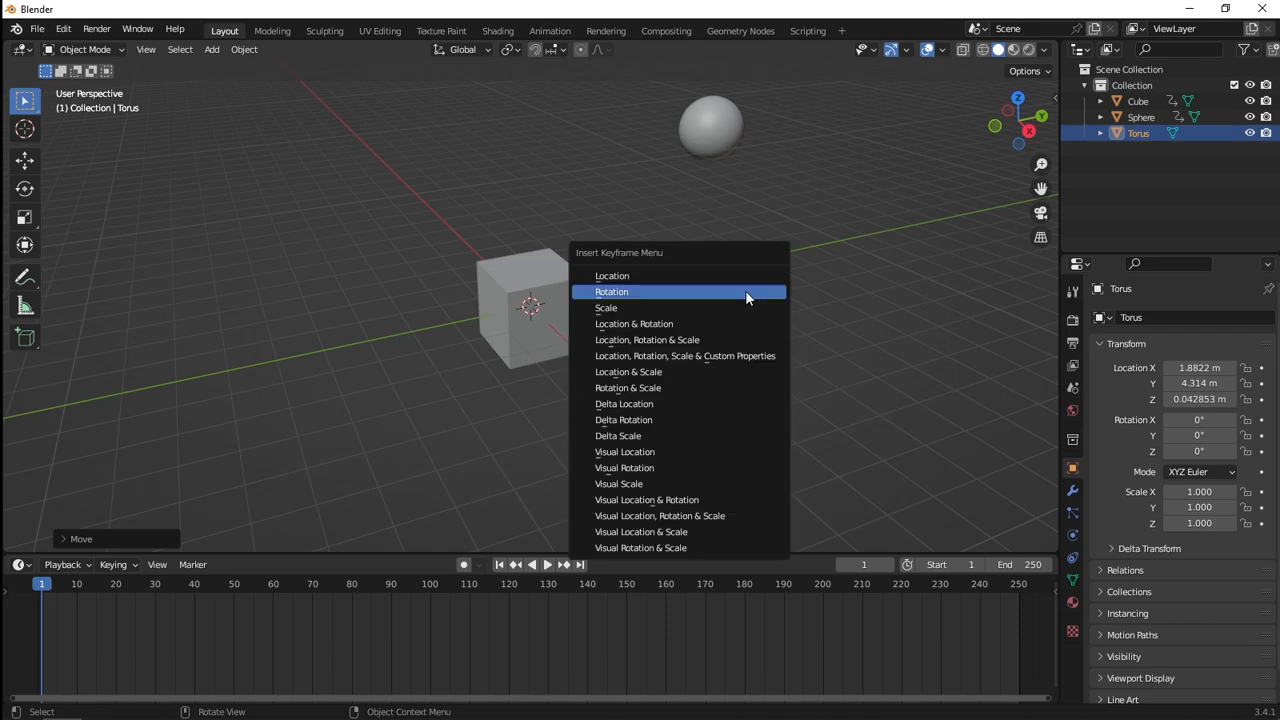
{"action": "left_click", "coordinate": [612, 312]}
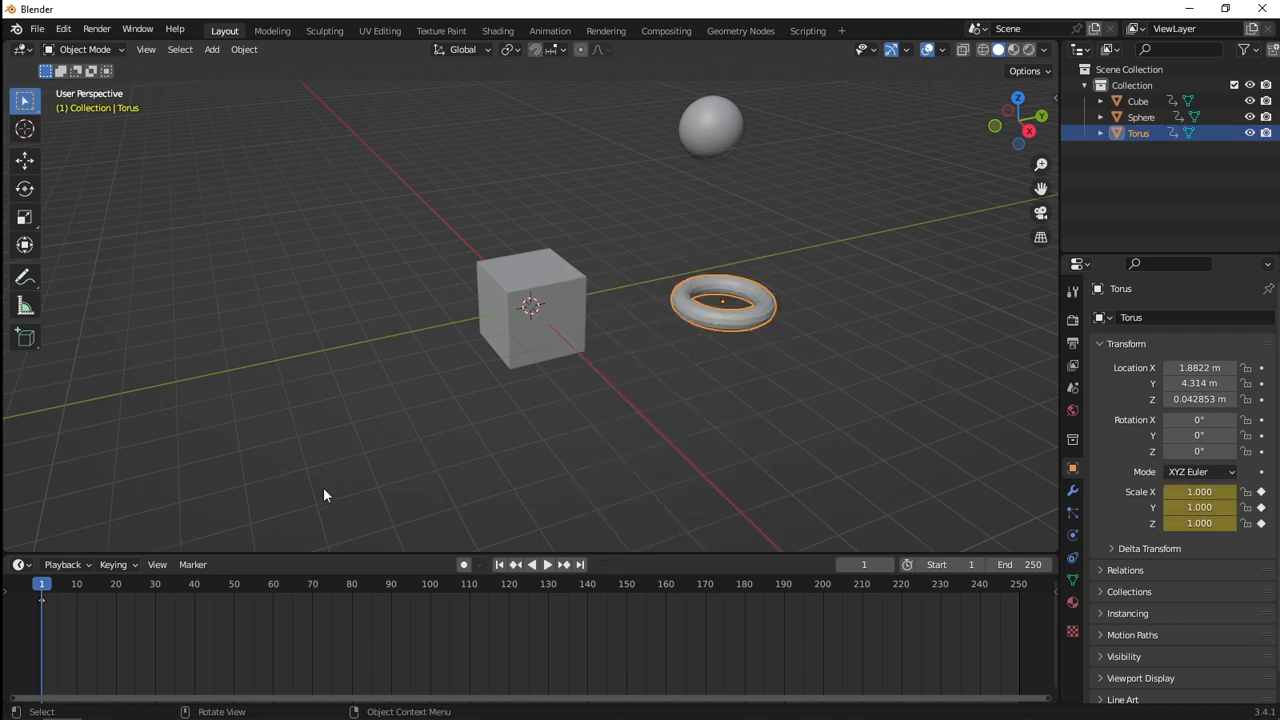
{"action": "key", "text": "space"}
Step: At frame 120, scale the torus up uniformly to about 7.39 and insert a Scale keyframe
{"action": "left_click_drag", "start_coordinate": [42, 590], "coordinate": [509, 586]}
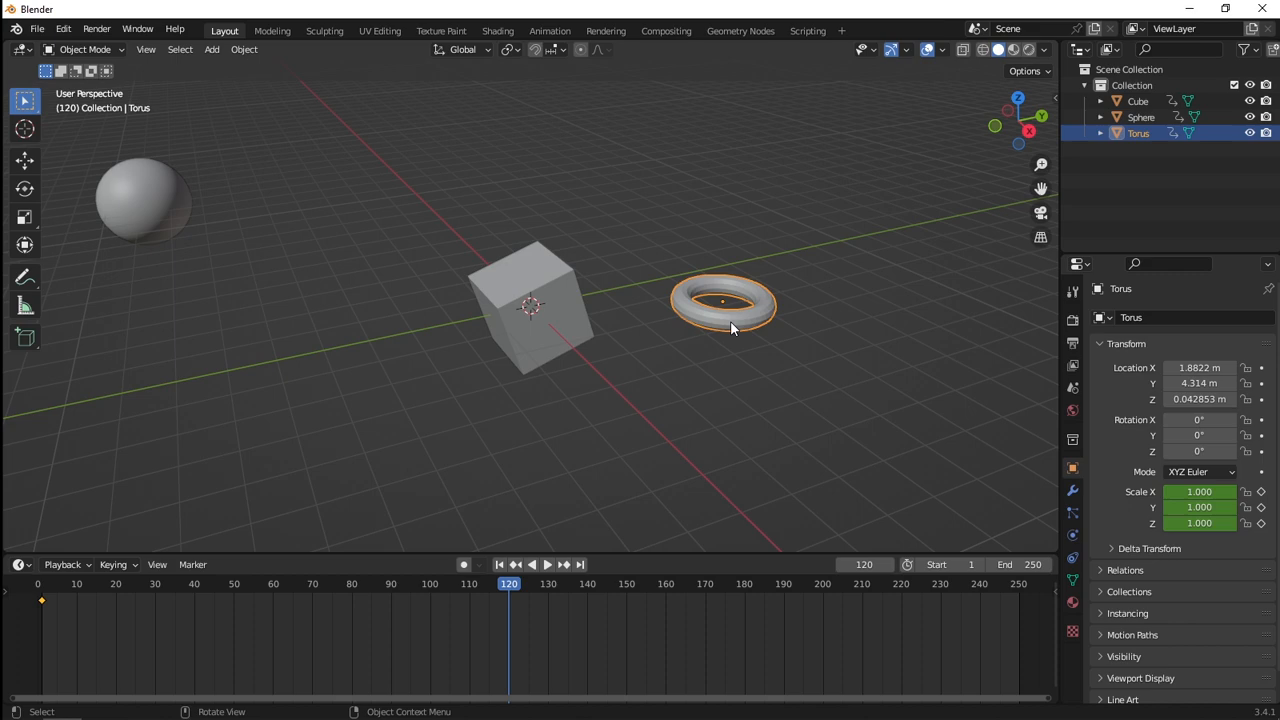
{"action": "key", "text": "s"}
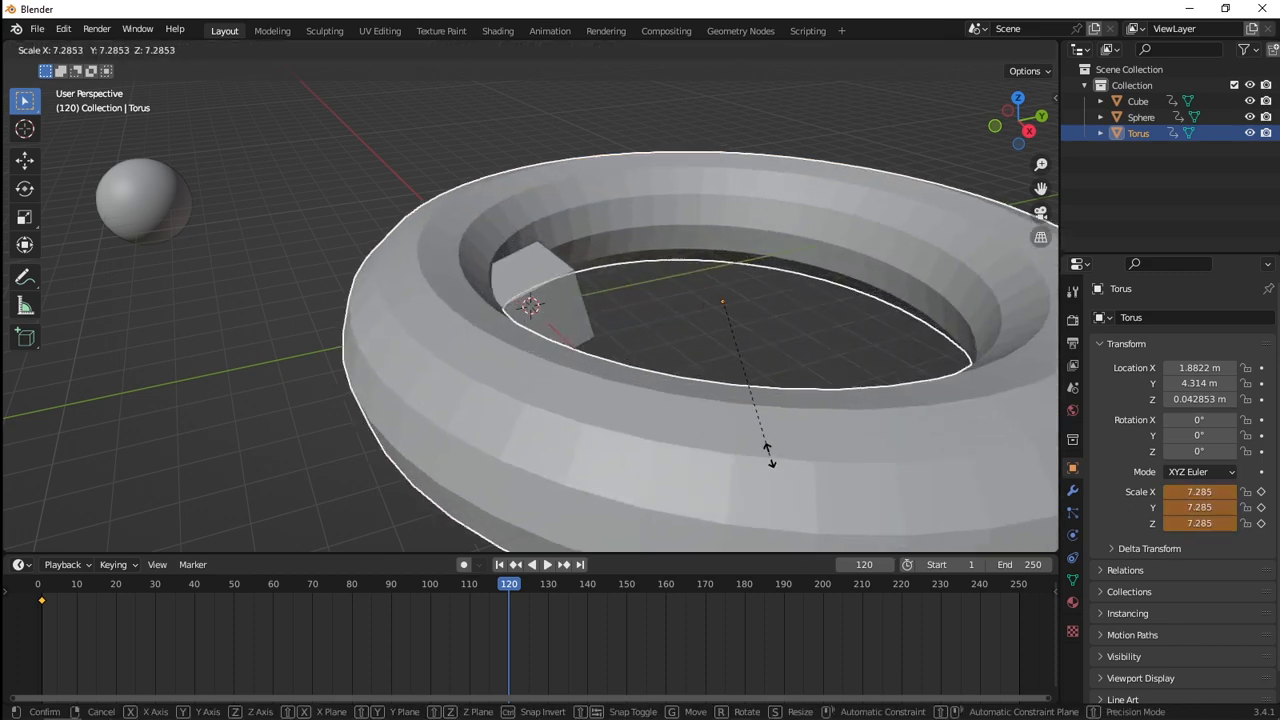
{"action": "left_click", "coordinate": [770, 456]}
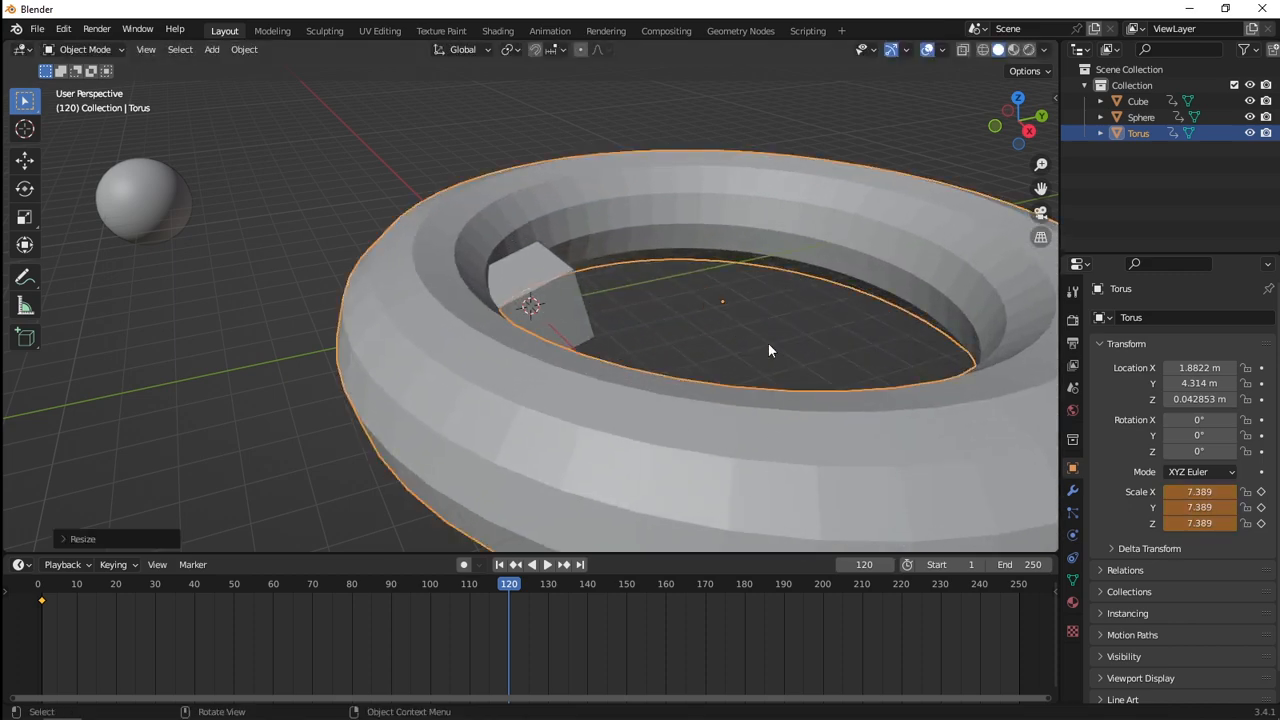
{"action": "key", "text": "i"}
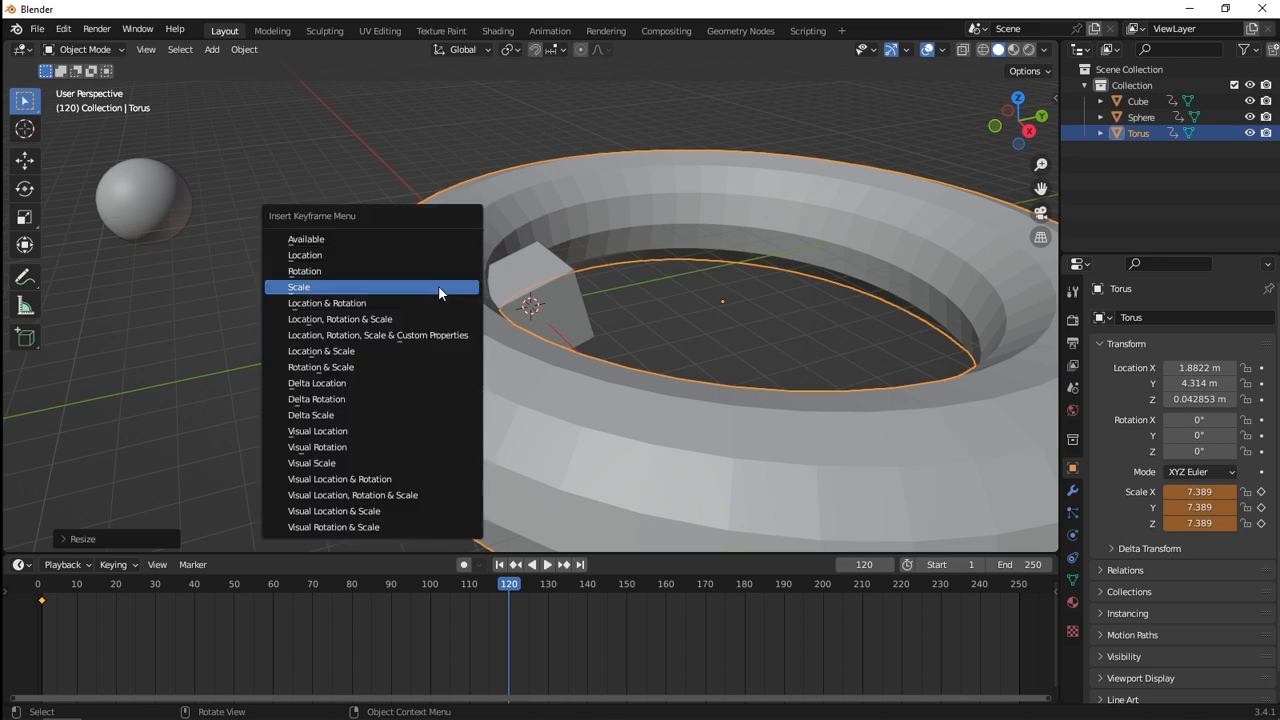
{"action": "left_click", "coordinate": [304, 292]}
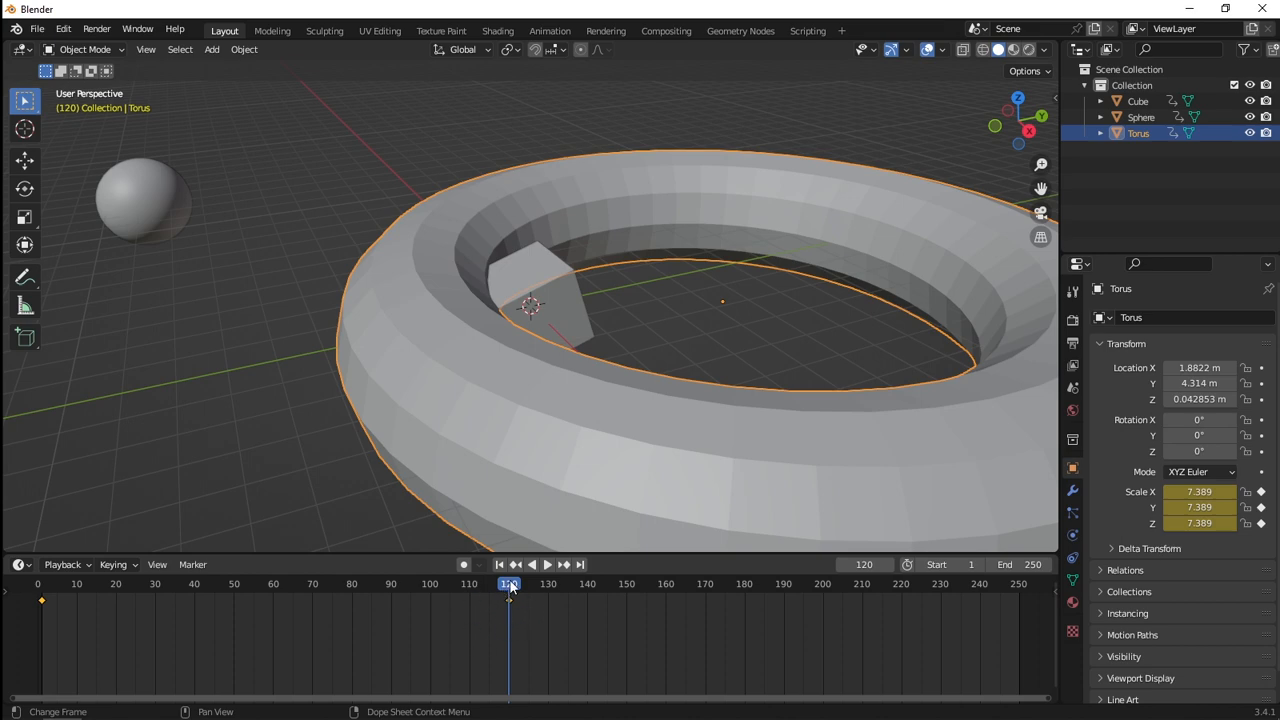
Step: Play the torus's scale animation from frame 1 and stop it past the second keyframe
{"action": "left_click_drag", "start_coordinate": [510, 588], "coordinate": [43, 587]}
{"action": "key", "text": "space"}
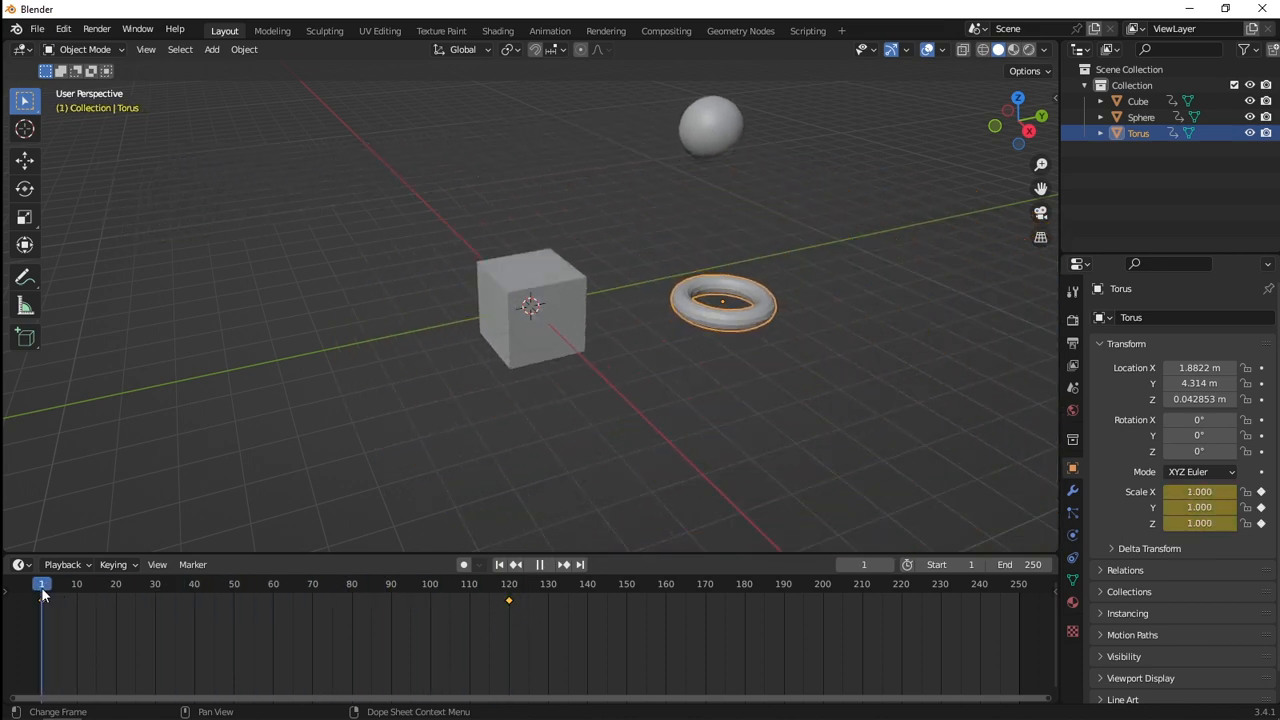
{"action": "key", "text": "space"}
{"action": "left_click", "coordinate": [547, 566]}
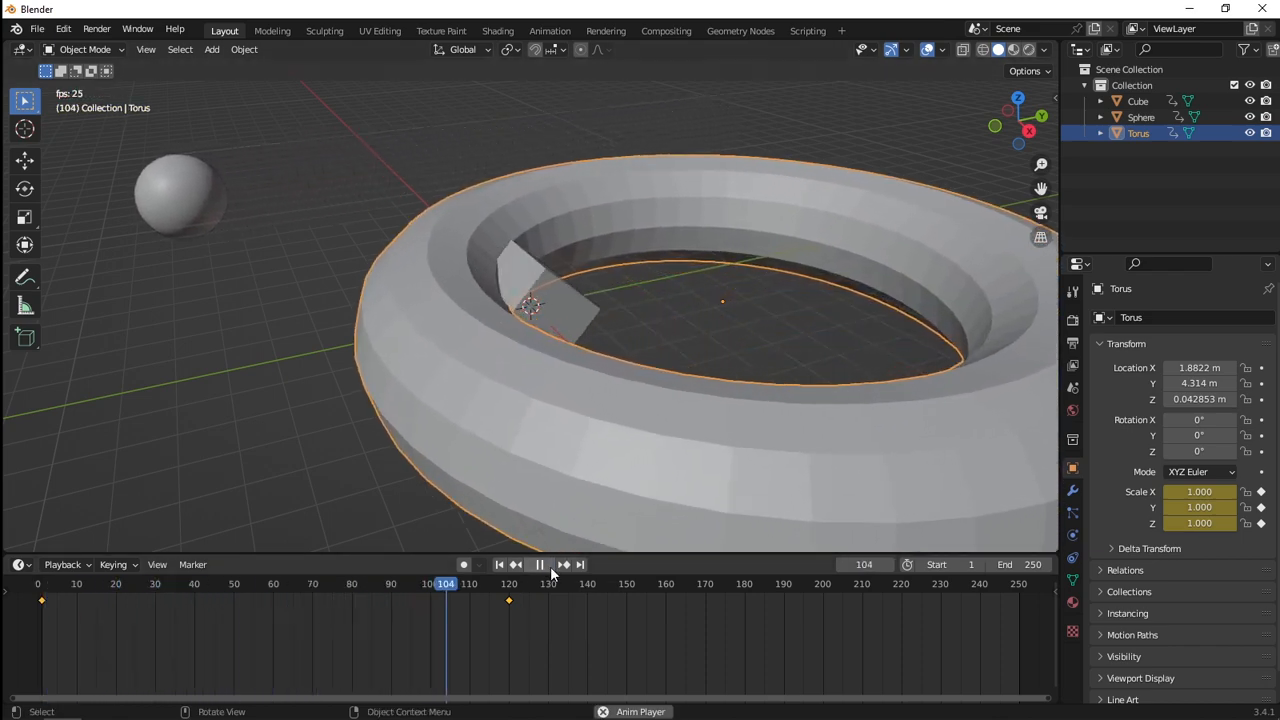
{"action": "key", "text": "space"}
Step: Switch to the Notepad list, highlight the location, rotation and scale entries for review, and minimize the window
{"action": "key", "text": "alt+Tab"}
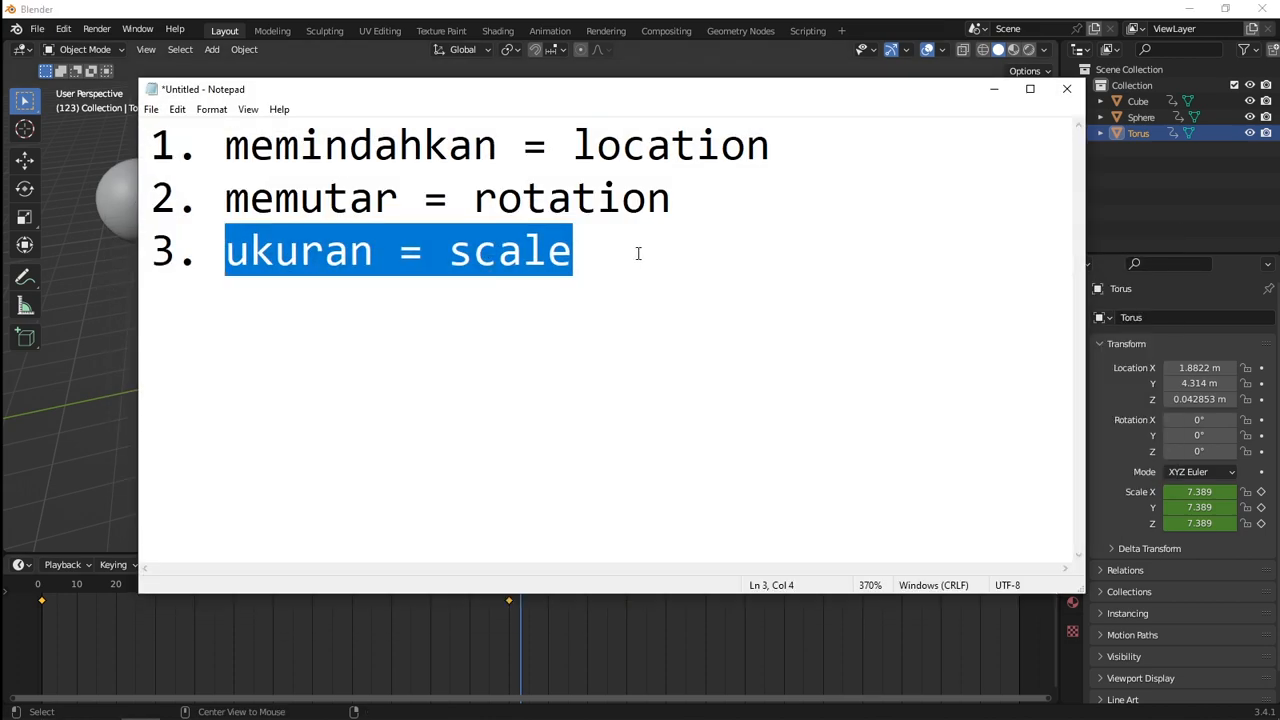
{"action": "left_click_drag", "start_coordinate": [618, 257], "coordinate": [148, 143]}
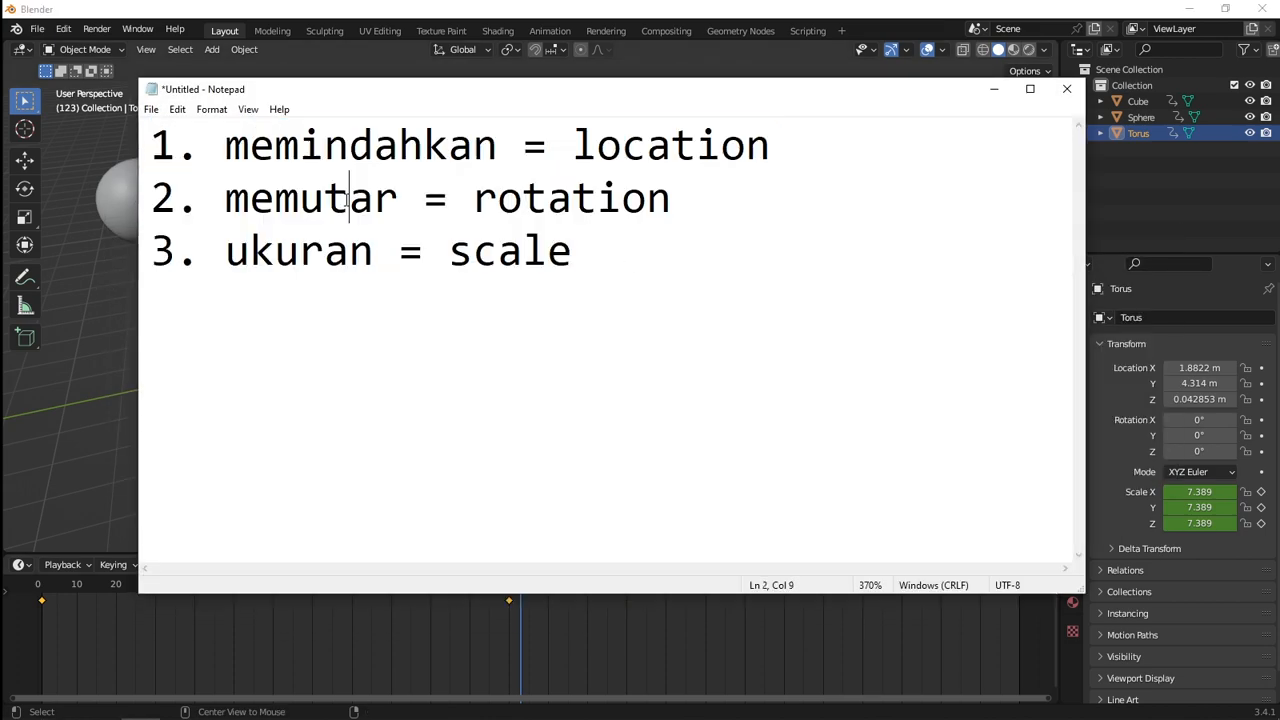
{"action": "double_click", "coordinate": [346, 198]}
{"action": "double_click", "coordinate": [325, 250]}
{"action": "left_click", "coordinate": [993, 88]}
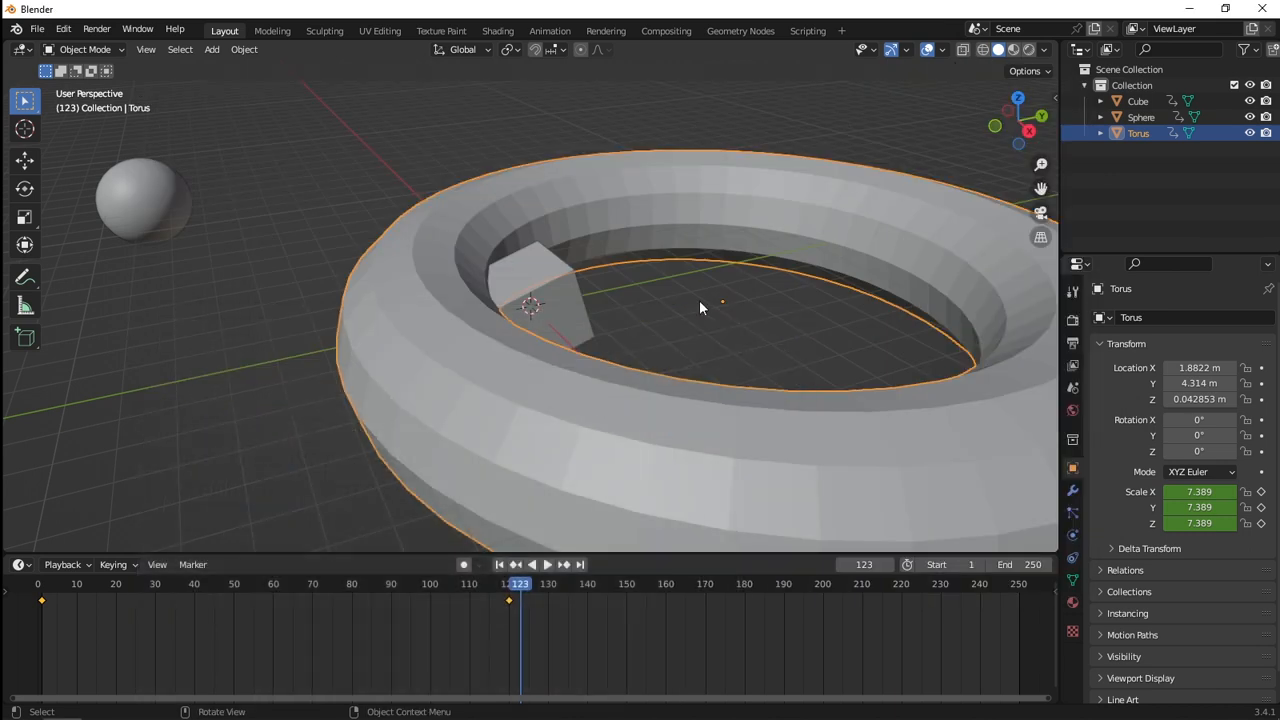
Step: Return the timeline to frame 1 and add a cone at the world origin
{"action": "left_click_drag", "start_coordinate": [523, 585], "coordinate": [40, 585]}
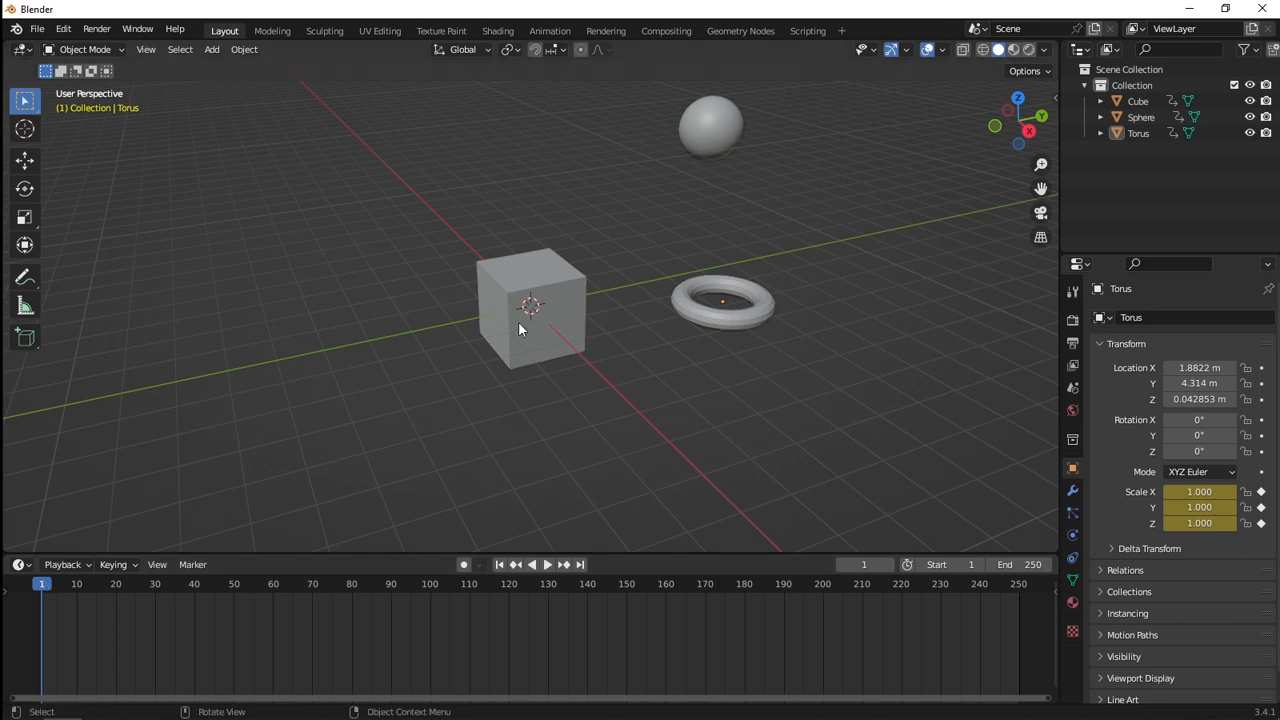
{"action": "key", "text": "shift+a"}
{"action": "mouse_move", "coordinate": [393, 337]}
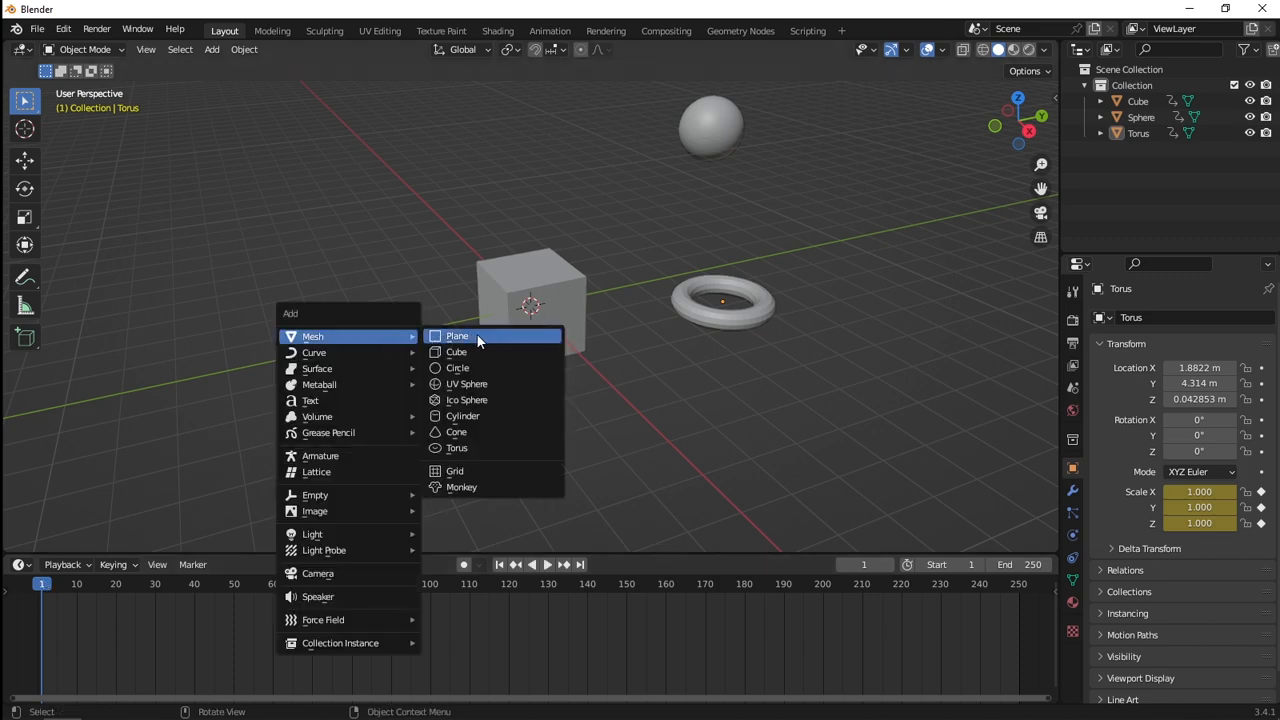
{"action": "left_click", "coordinate": [484, 433]}
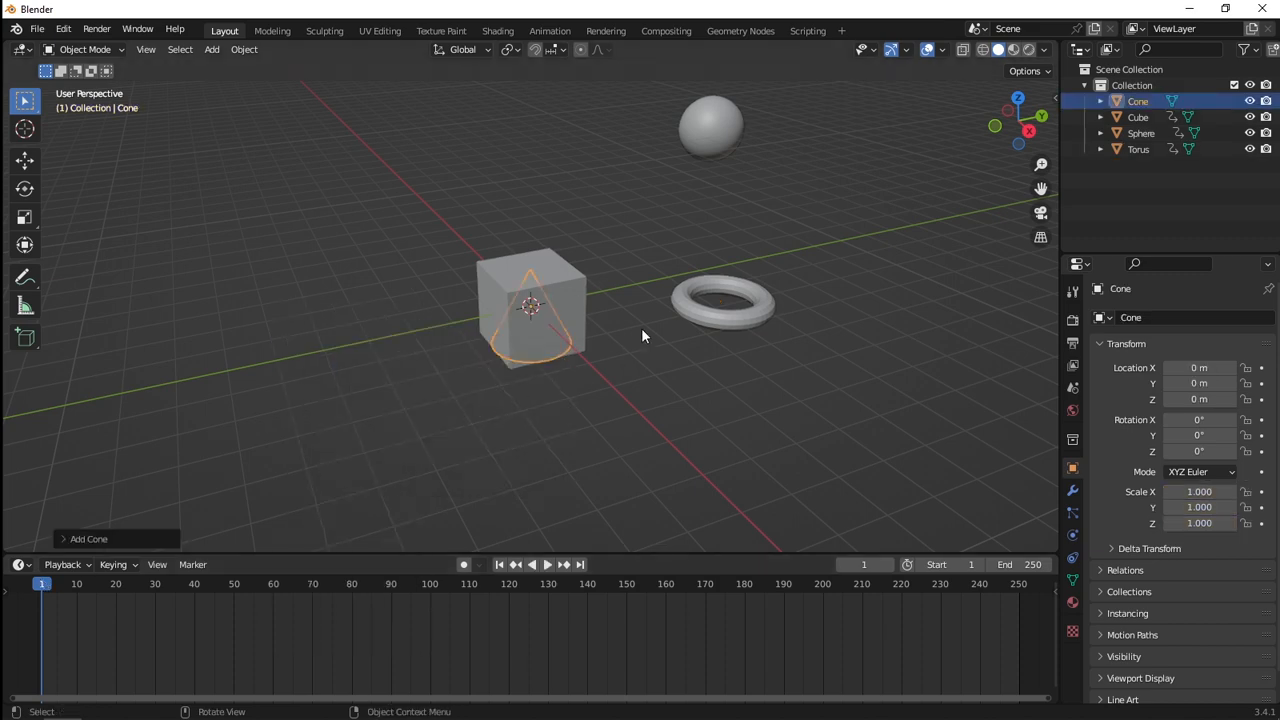
Step: Move the cone to about X -2.66, Y -5.16, Z 0.71 m and insert a Location & Rotation keyframe at frame 1
{"action": "key", "text": "g"}
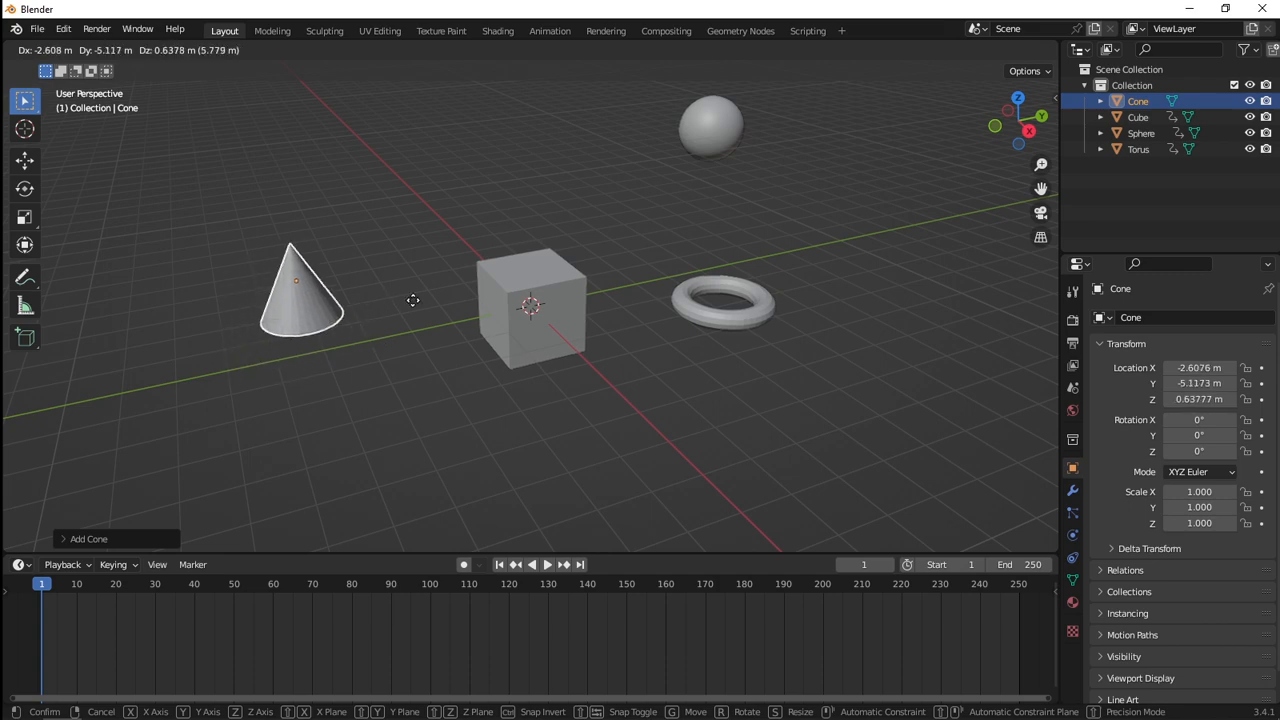
{"action": "left_click", "coordinate": [403, 300]}
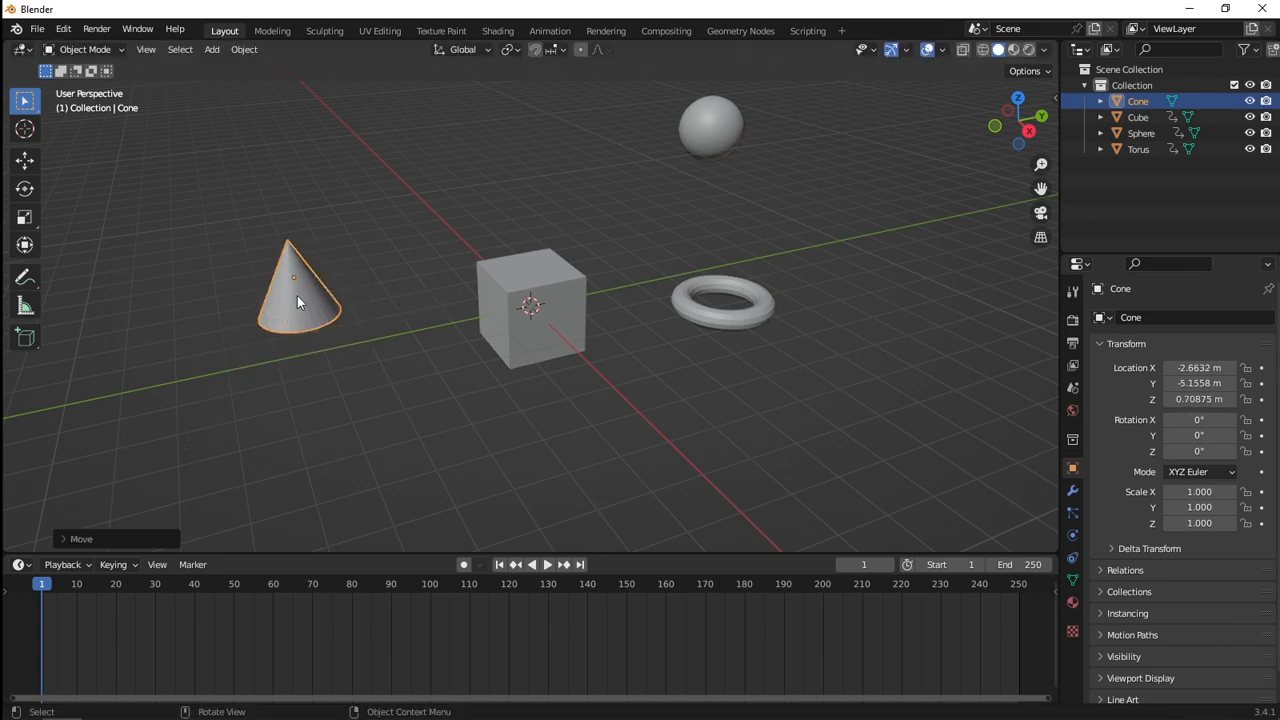
{"action": "key", "text": "i"}
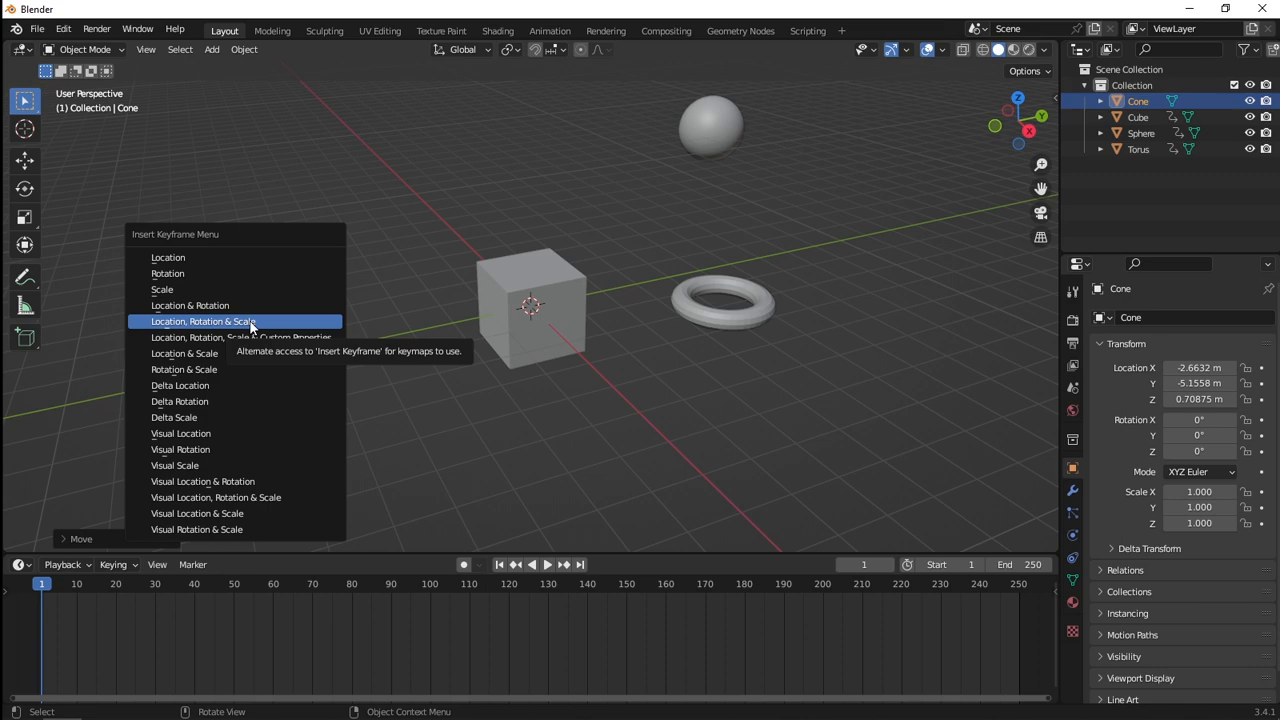
{"action": "left_click", "coordinate": [196, 310]}
Step: Advance the timeline to frame 120 and move the cone along the X axis to about 5.24 m
{"action": "key", "text": "space"}
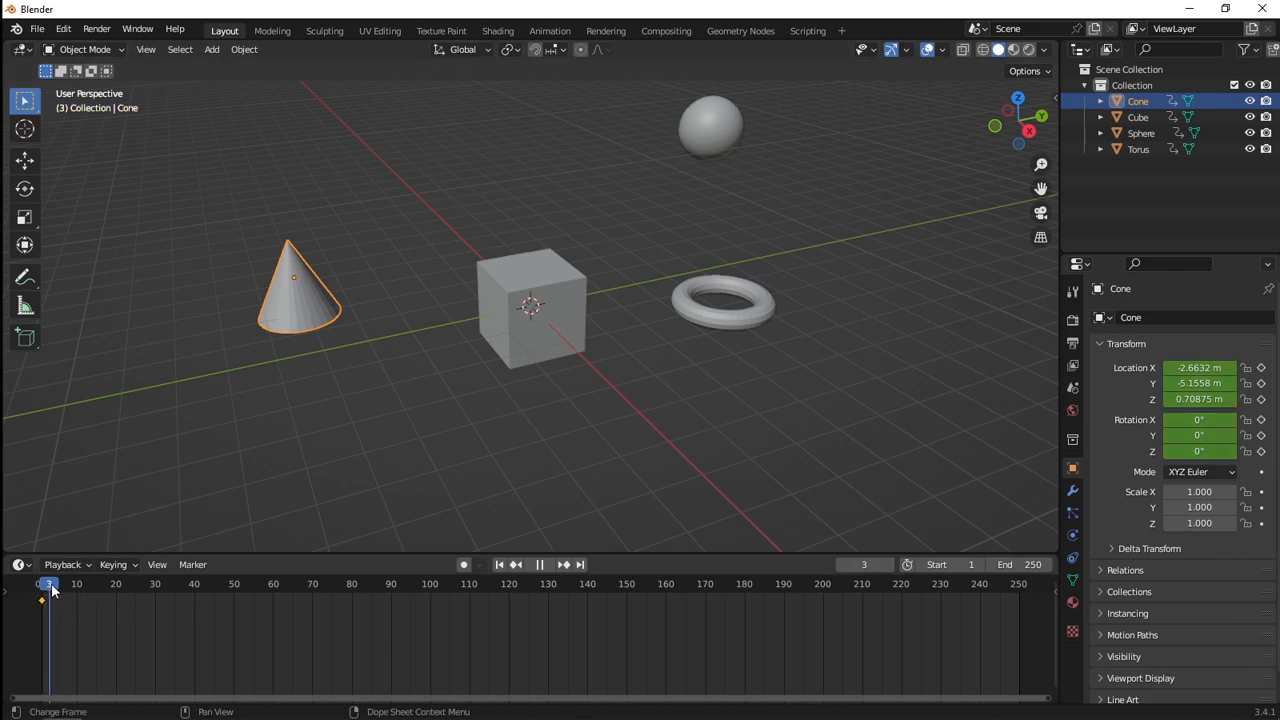
{"action": "left_click_drag", "start_coordinate": [52, 590], "coordinate": [510, 590]}
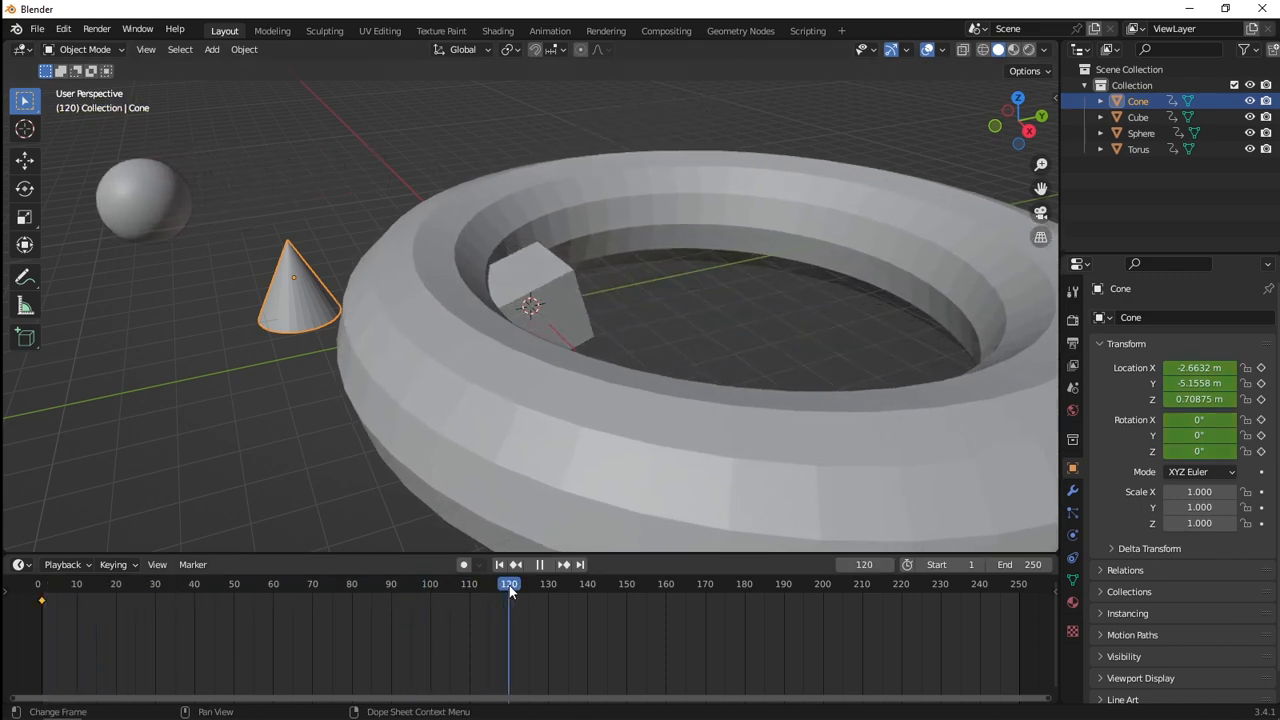
{"action": "key", "text": "space"}
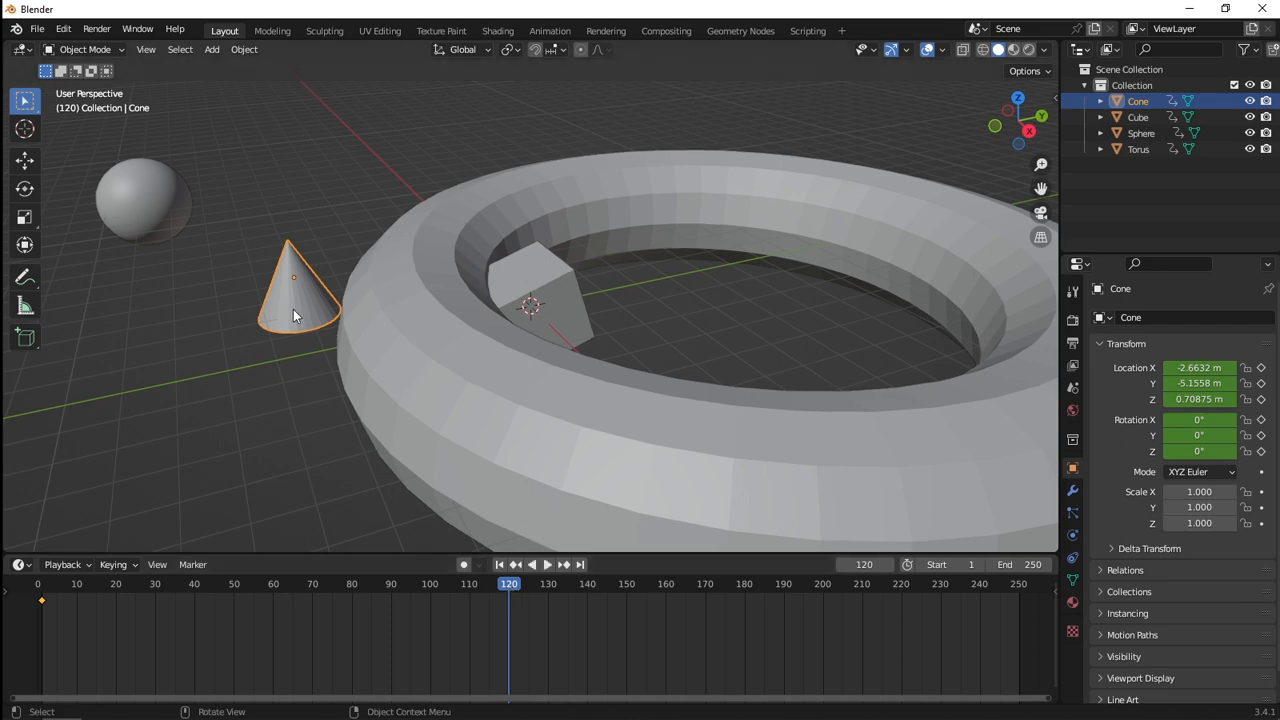
{"action": "key", "text": "i"}
{"action": "key", "text": "g"}
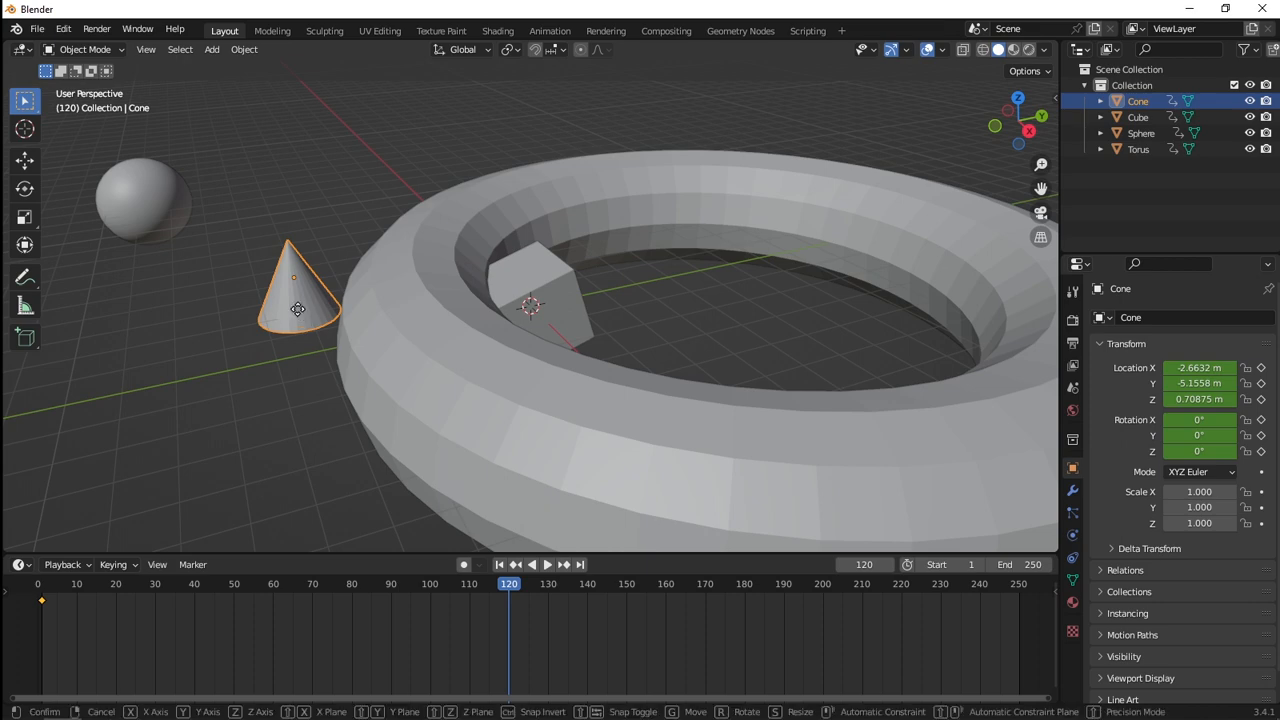
{"action": "key", "text": "x"}
{"action": "left_click", "coordinate": [382, 492]}
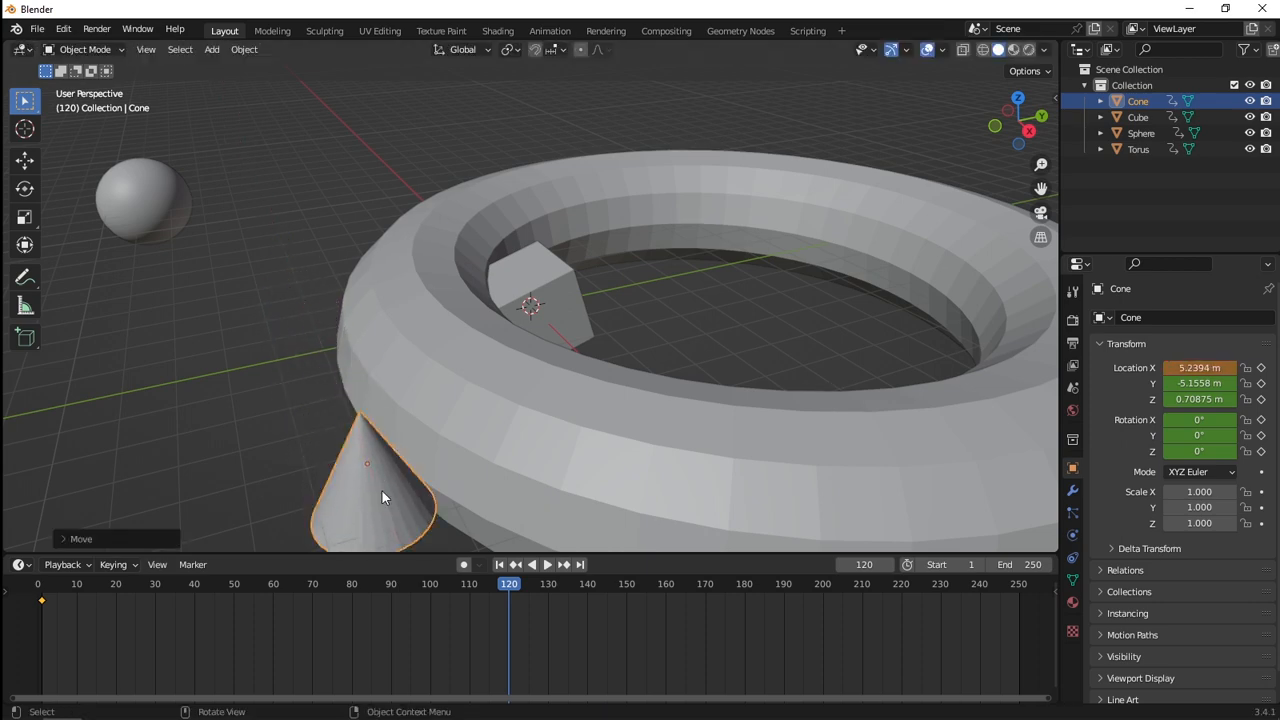
Step: Rotate the cone around the X axis to about -662° and insert a Location & Rotation keyframe at frame 120
{"action": "key", "text": "r"}
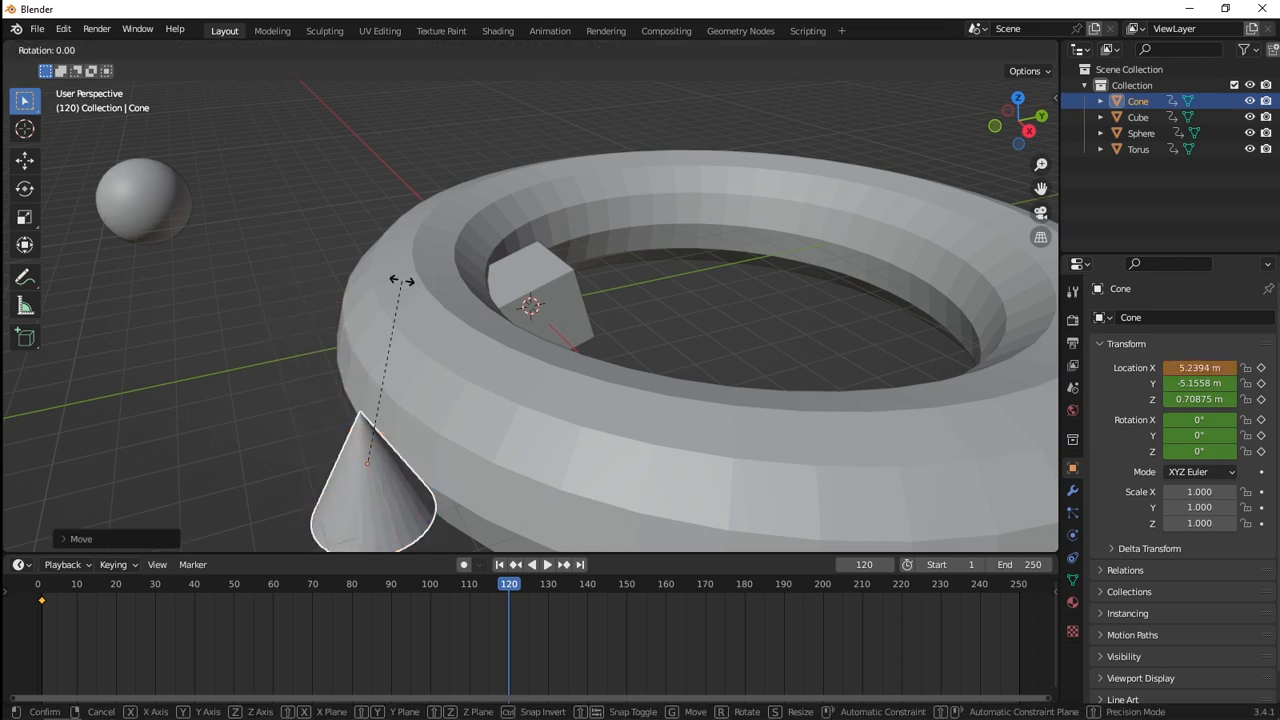
{"action": "key", "text": "x"}
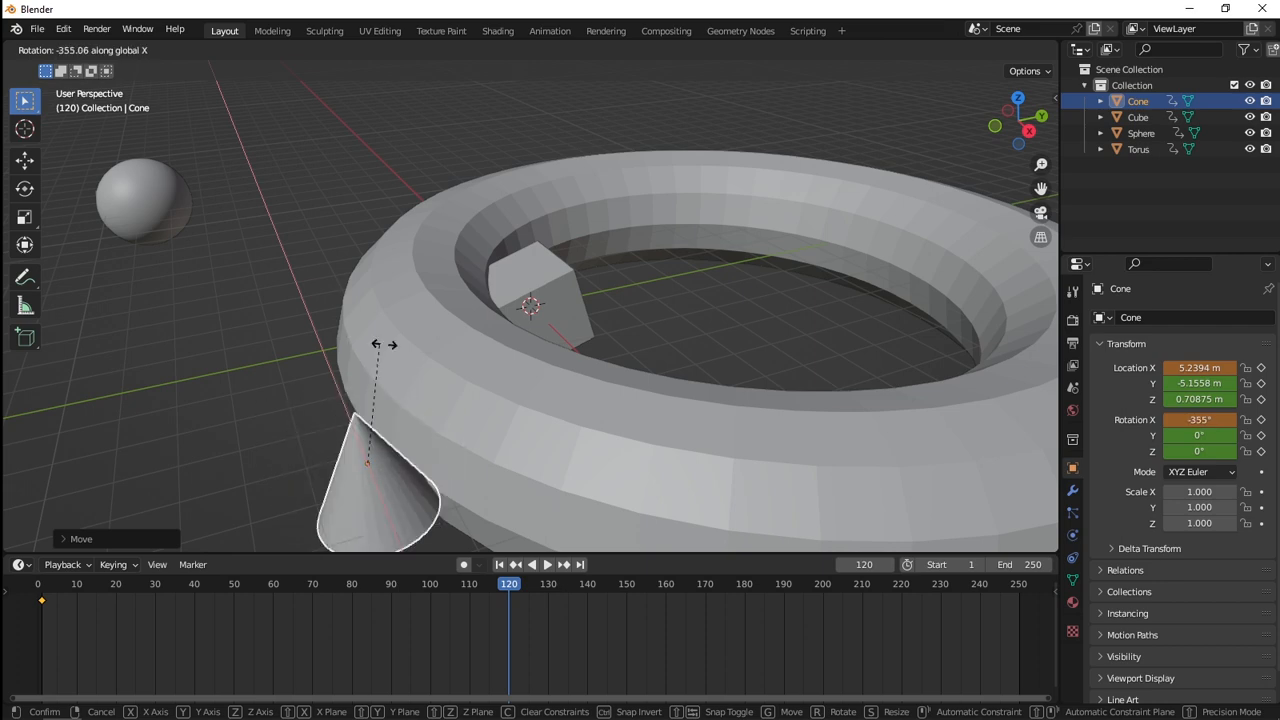
{"action": "left_click", "coordinate": [266, 484]}
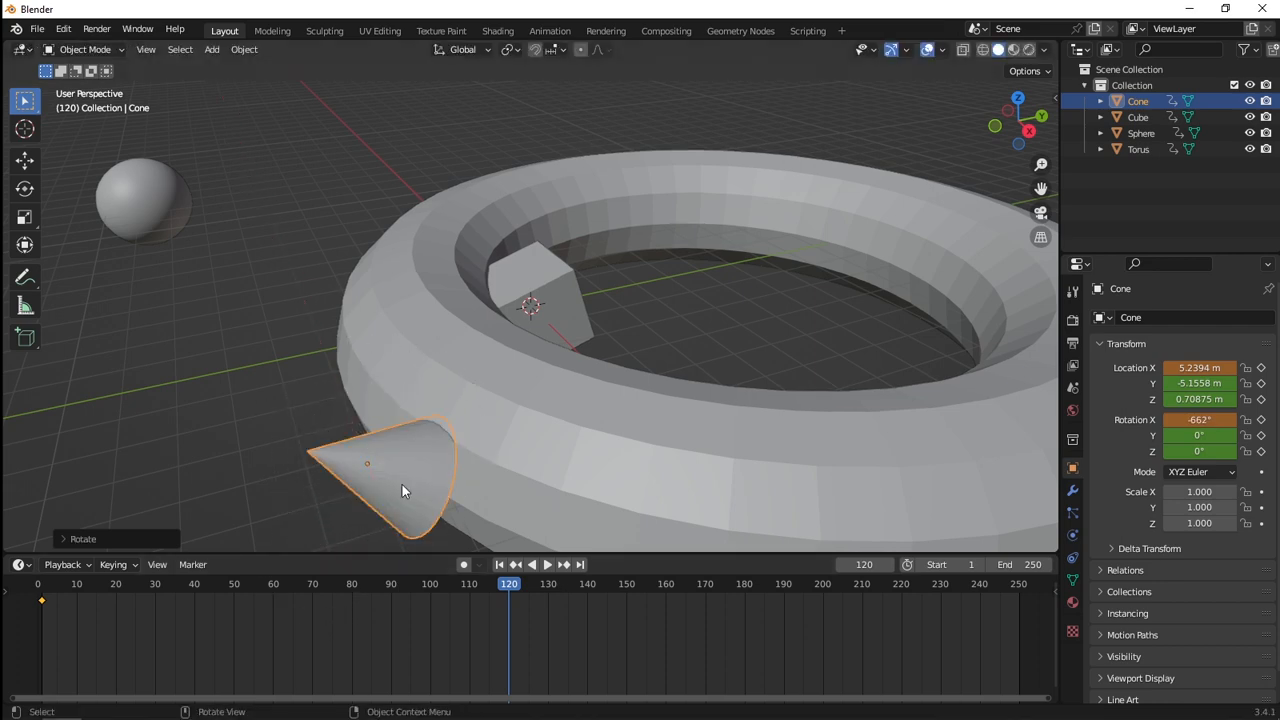
{"action": "key", "text": "i"}
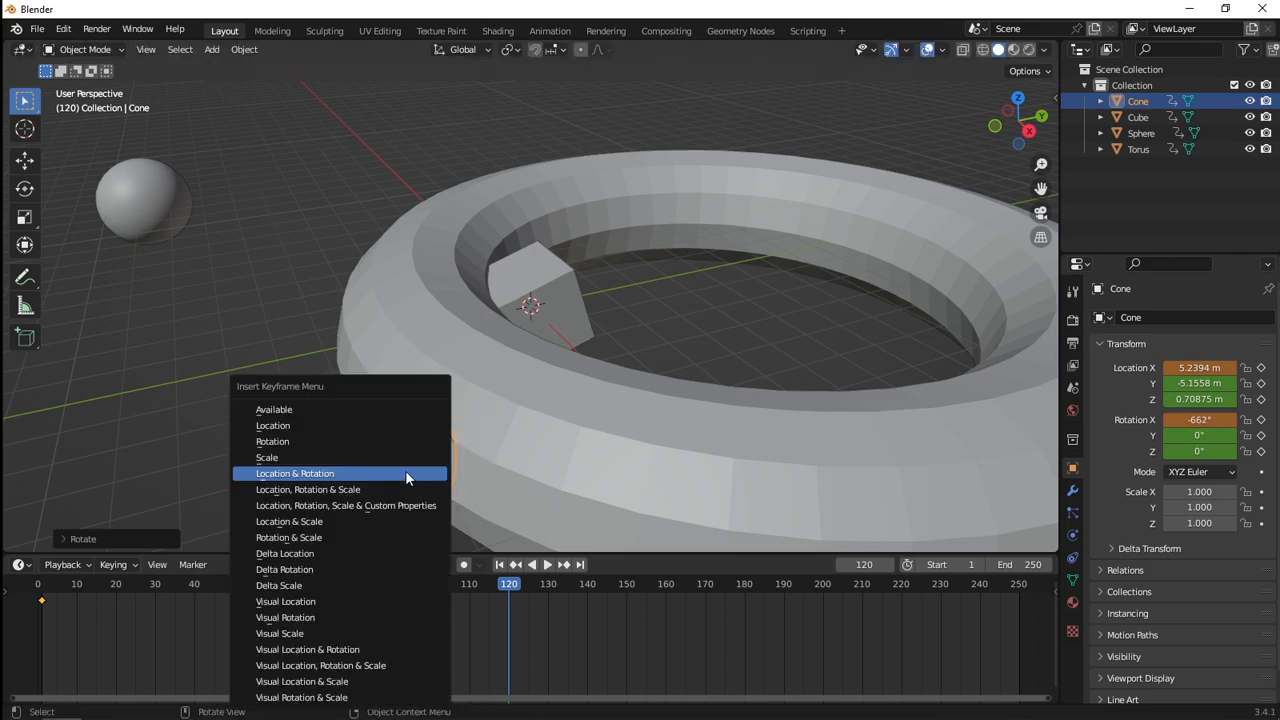
{"action": "left_click", "coordinate": [329, 473]}
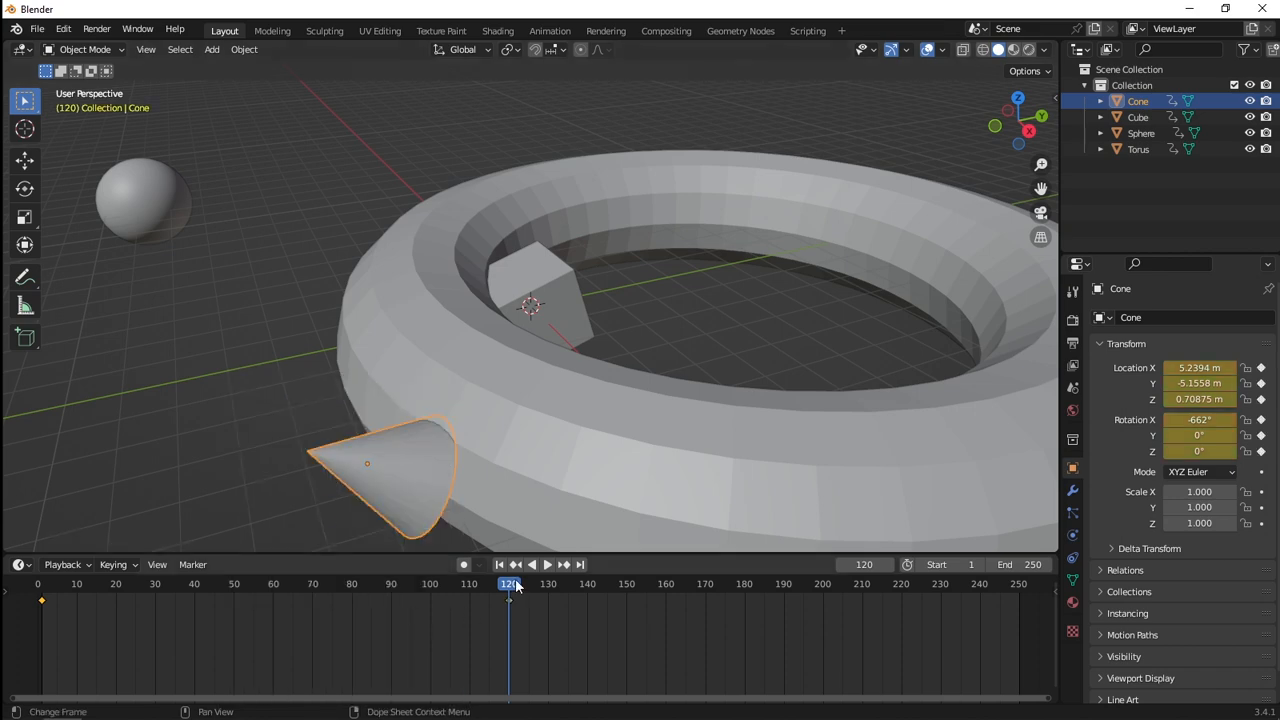
Step: Play the cone's combined location and rotation animation from frame 0, then stop playback
{"action": "left_click", "coordinate": [206, 583]}
{"action": "key", "text": "space"}
{"action": "left_click_drag", "start_coordinate": [207, 582], "coordinate": [20, 583]}
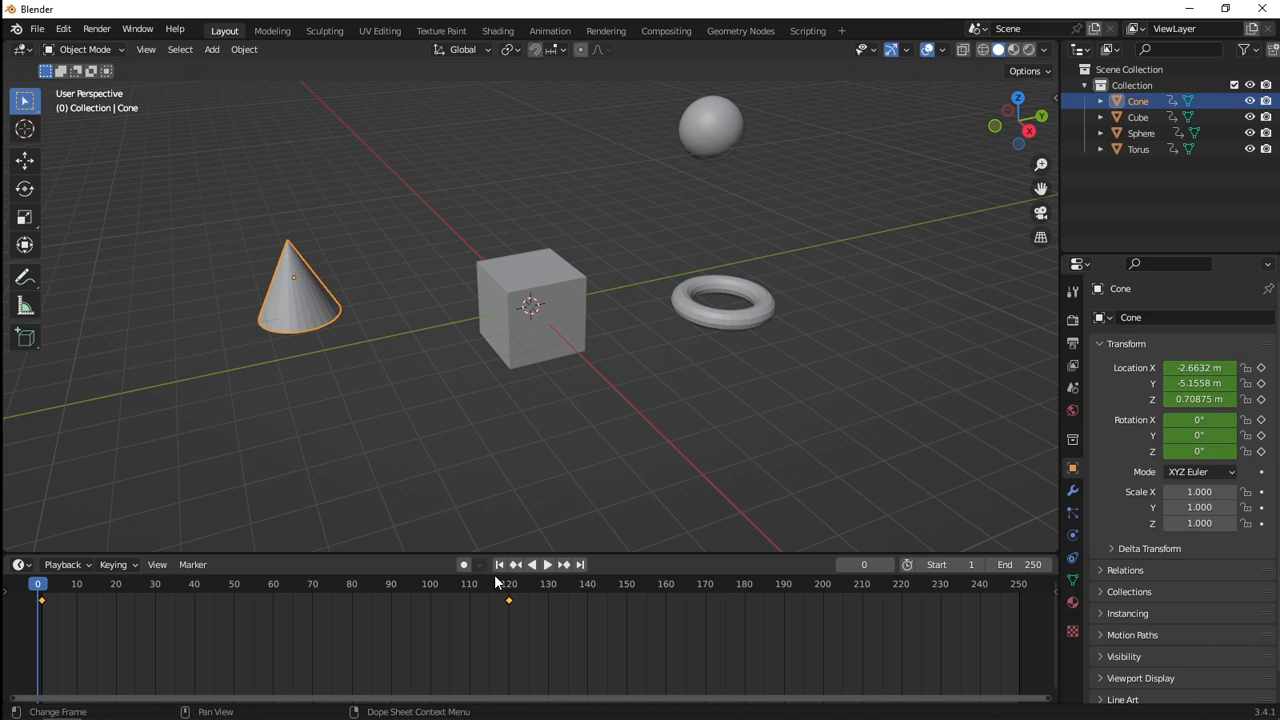
{"action": "left_click", "coordinate": [550, 566]}
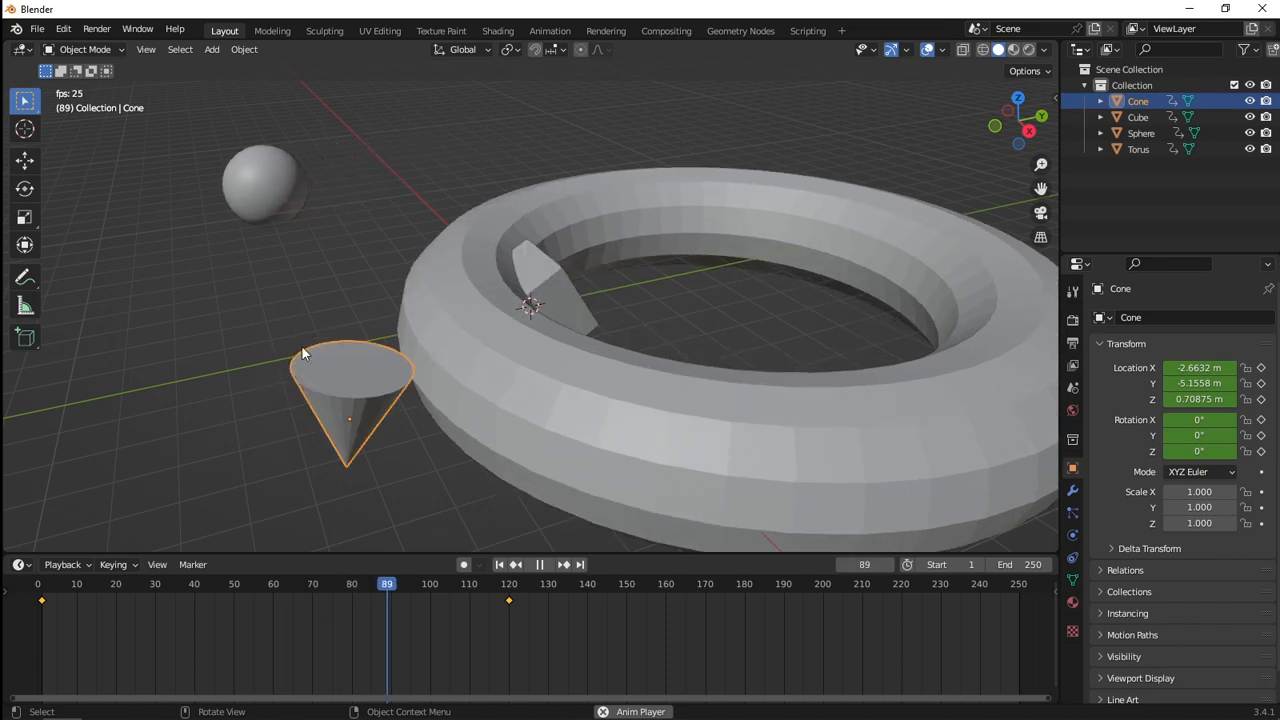
{"action": "left_click", "coordinate": [539, 564]}
Step: Return the timeline to frame 1 and delete all objects in the scene
{"action": "left_click_drag", "start_coordinate": [508, 583], "coordinate": [41, 590]}
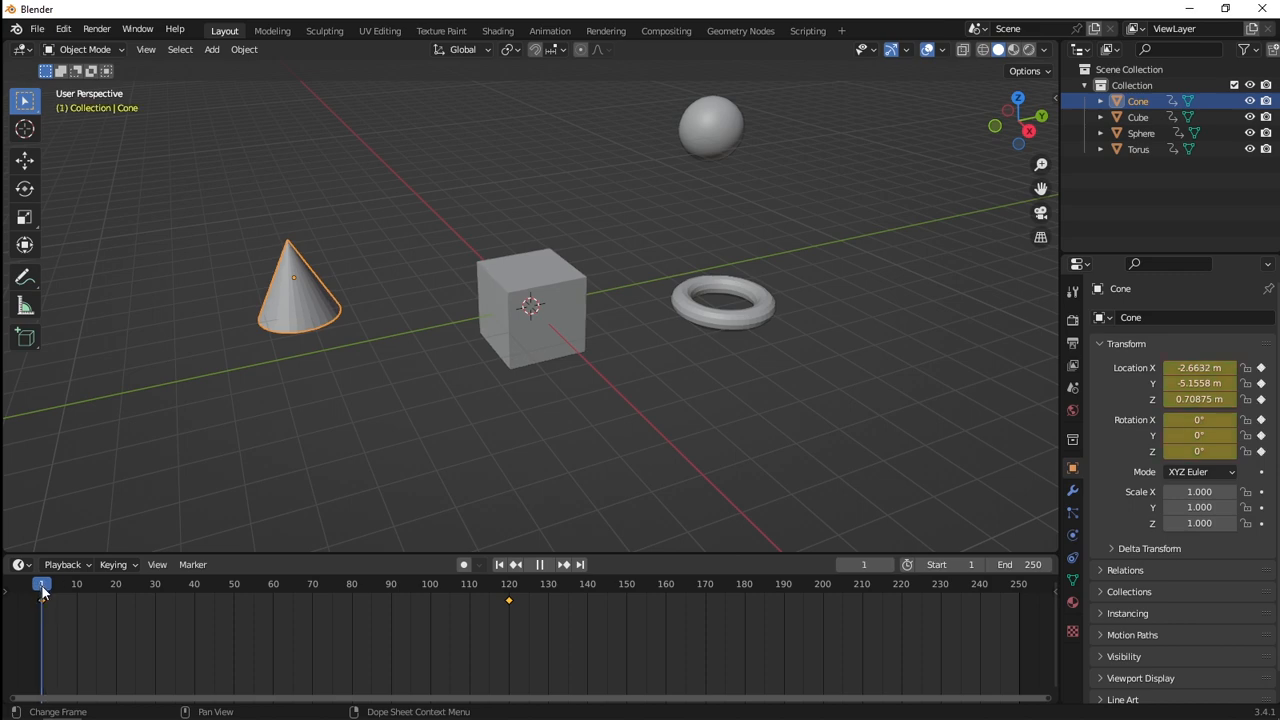
{"action": "left_click", "coordinate": [757, 322]}
{"action": "left_click", "coordinate": [632, 245]}
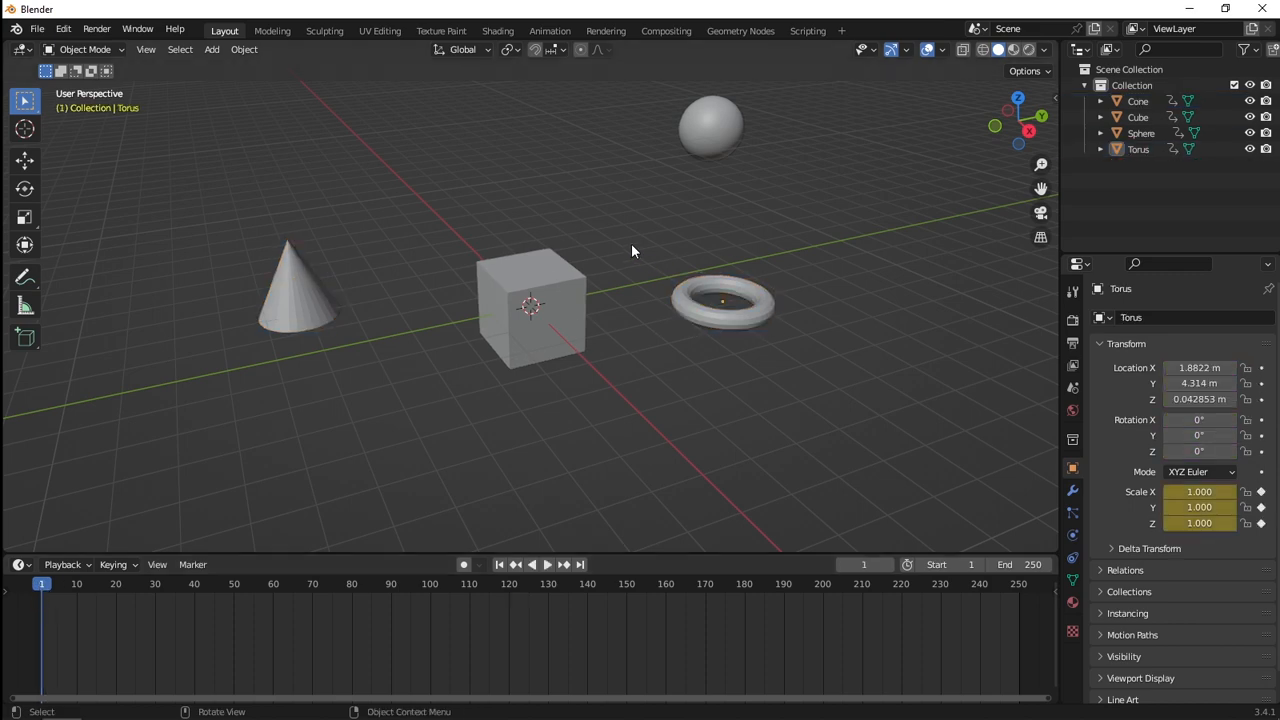
{"action": "key", "text": "a"}
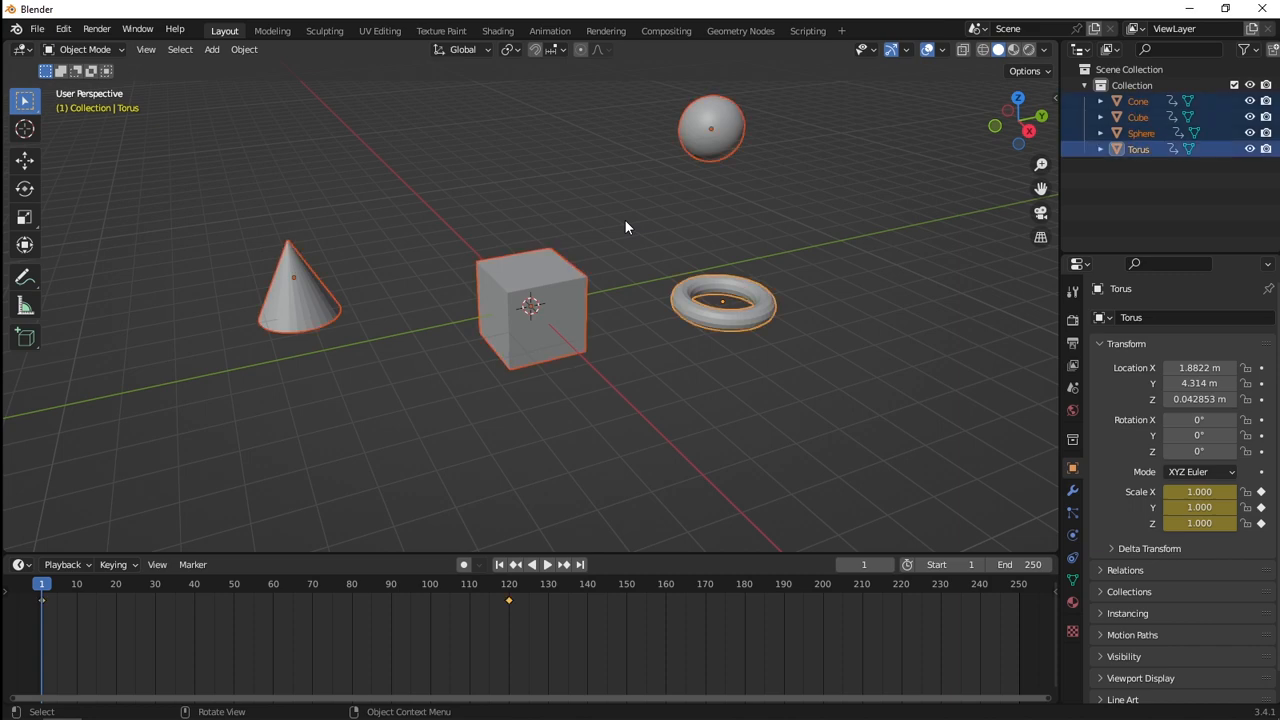
{"action": "key", "text": "Delete"}
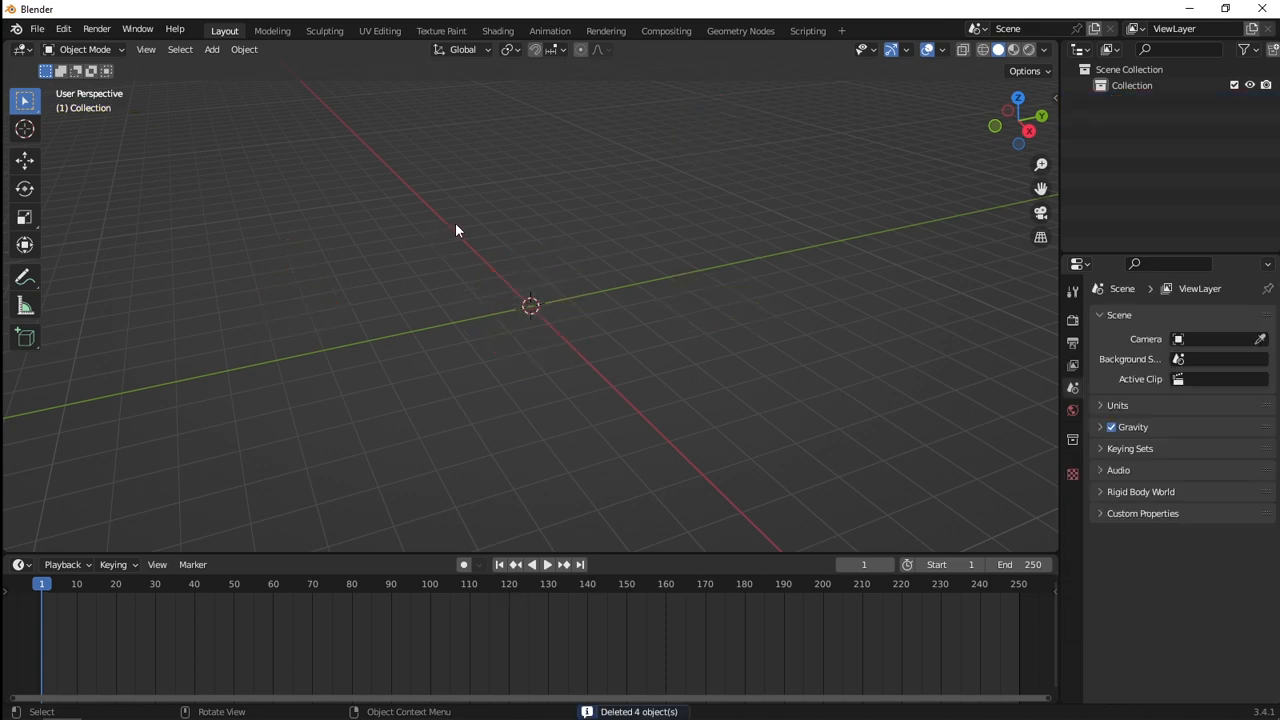
Step: Add a cube and move it to about X -1.87, Y -3.32, Z 0.73 m
{"action": "key", "text": "shift+a"}
{"action": "mouse_move", "coordinate": [455, 228]}
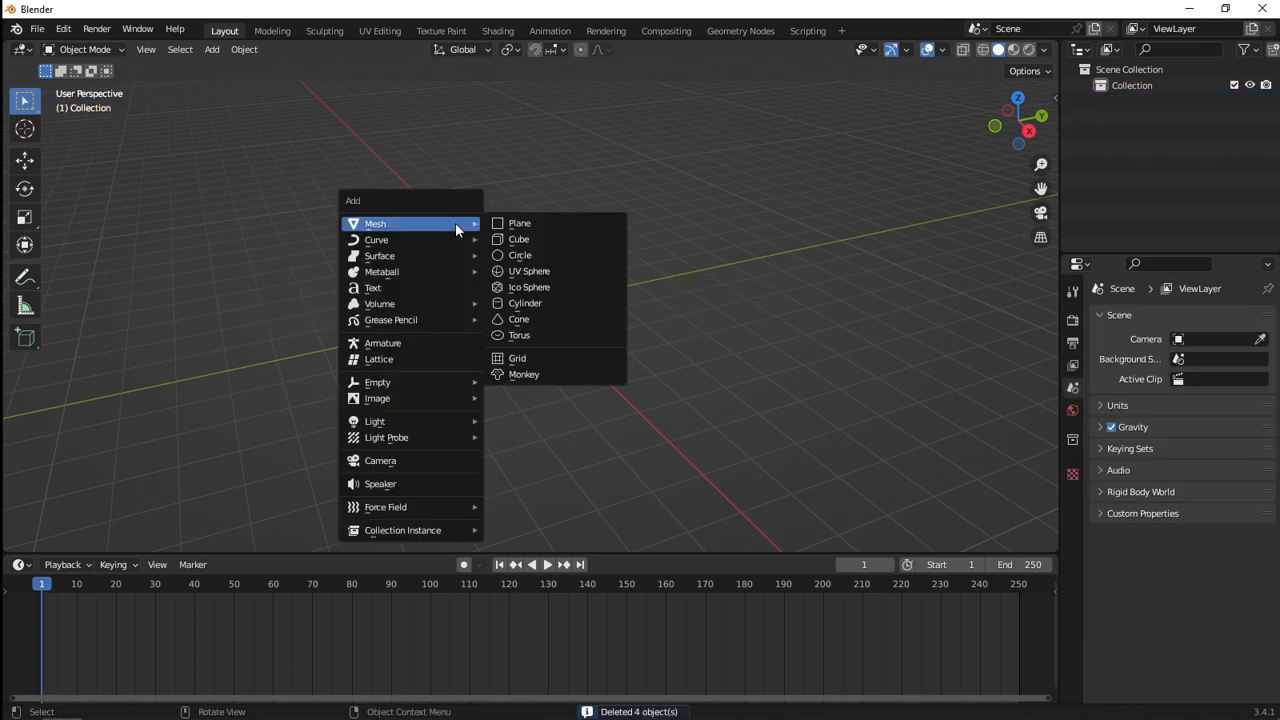
{"action": "left_click", "coordinate": [511, 242]}
{"action": "key", "text": "g"}
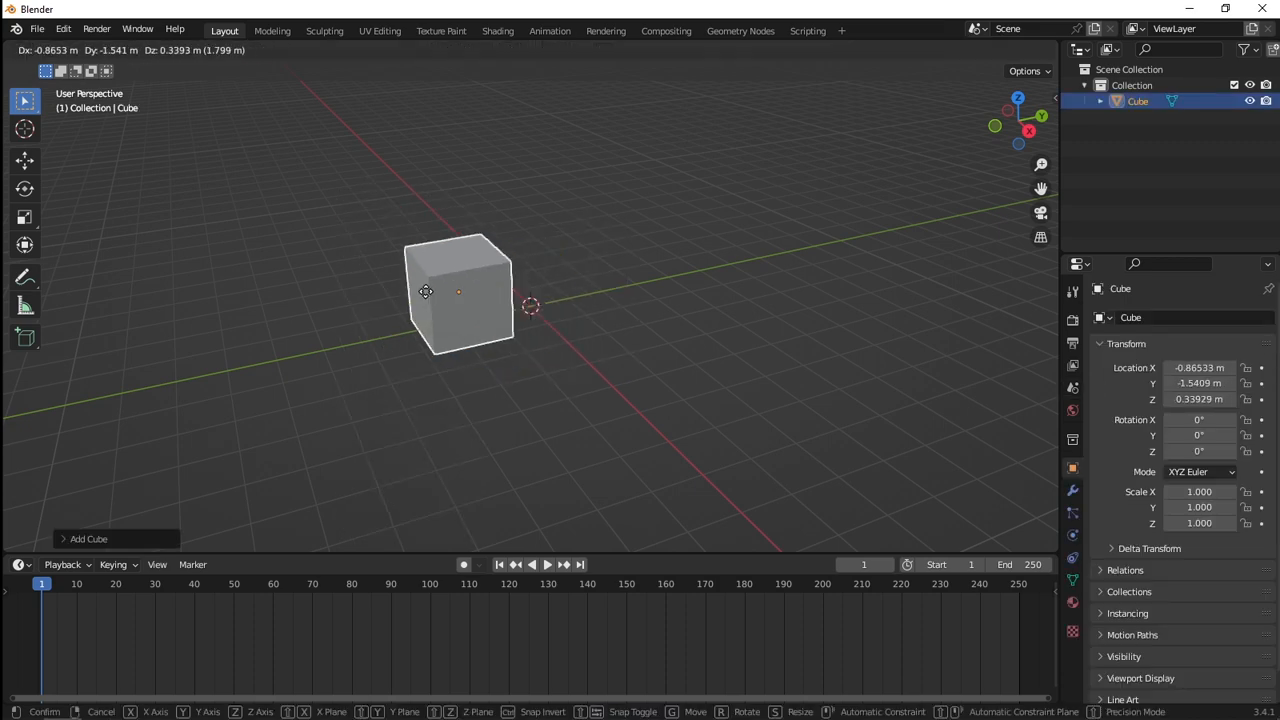
{"action": "left_click", "coordinate": [345, 268]}
Step: Add a cone, move it to about X 0.32, Y 2.80, Z 1.68 m, and deselect it
{"action": "left_click", "coordinate": [613, 284]}
{"action": "key", "text": "shift+a"}
{"action": "mouse_move", "coordinate": [613, 284]}
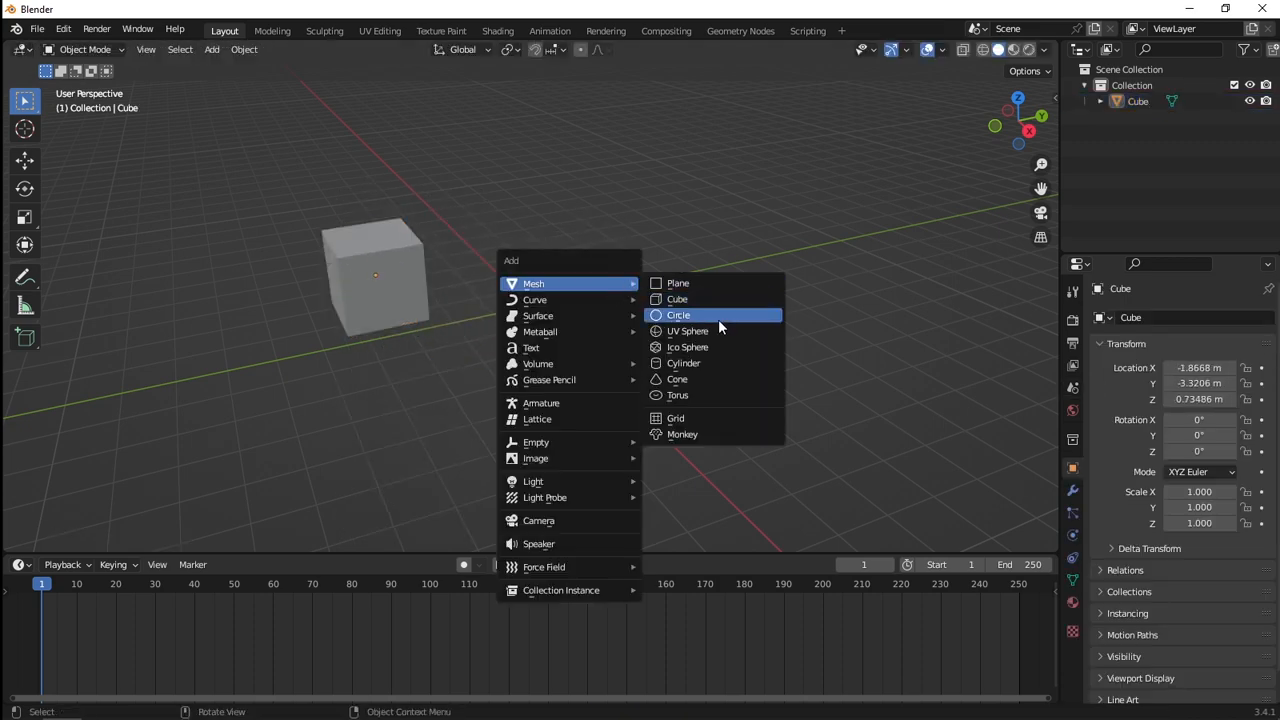
{"action": "left_click", "coordinate": [705, 378]}
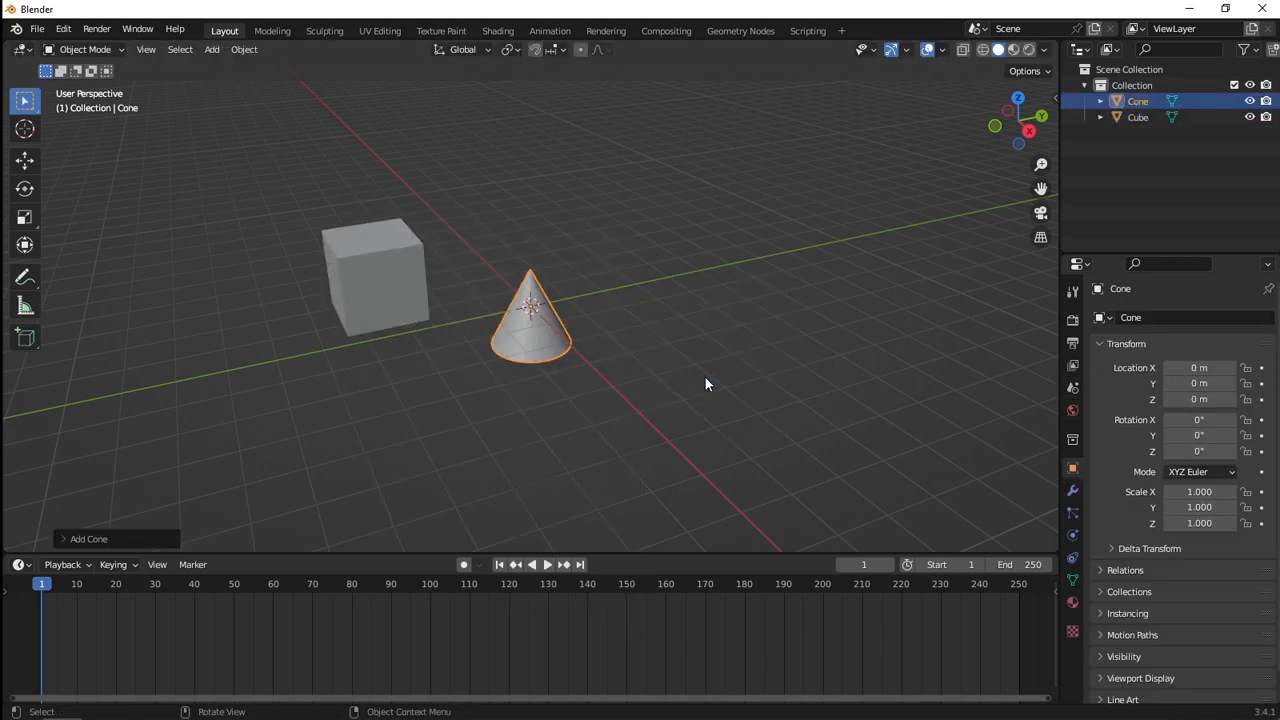
{"action": "key", "text": "g"}
{"action": "left_click", "coordinate": [684, 302]}
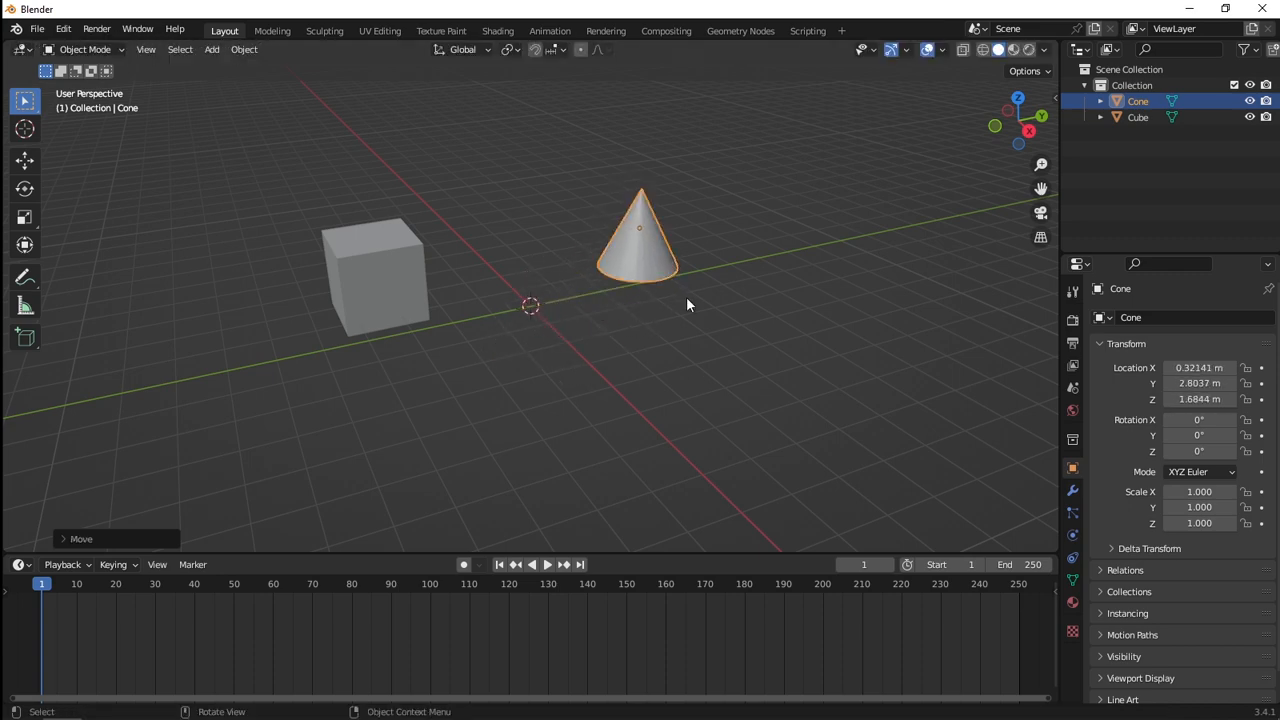
{"action": "left_click", "coordinate": [705, 330]}
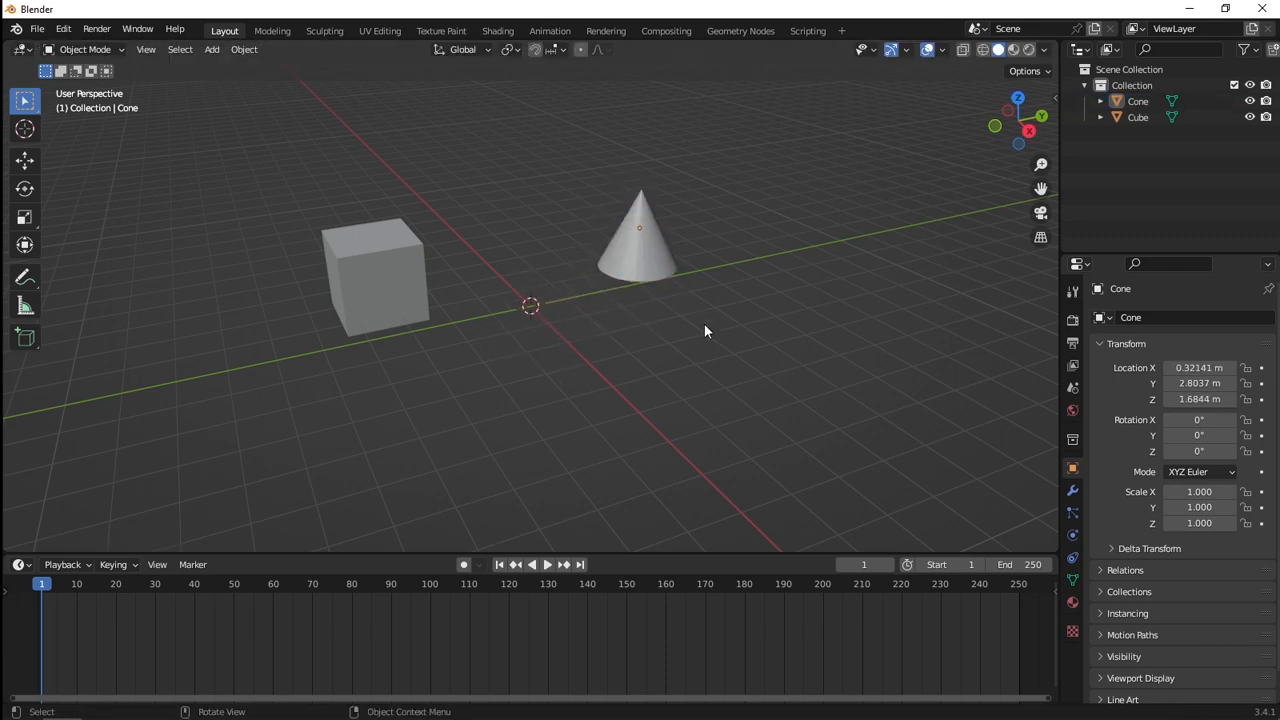
Step: Switch to Notepad and replace all the text with the heading "parenting object :" followed by a blank line
{"action": "key", "text": "alt+Tab"}
{"action": "key", "text": "ctrl+a"}
{"action": "type", "text": "p"}
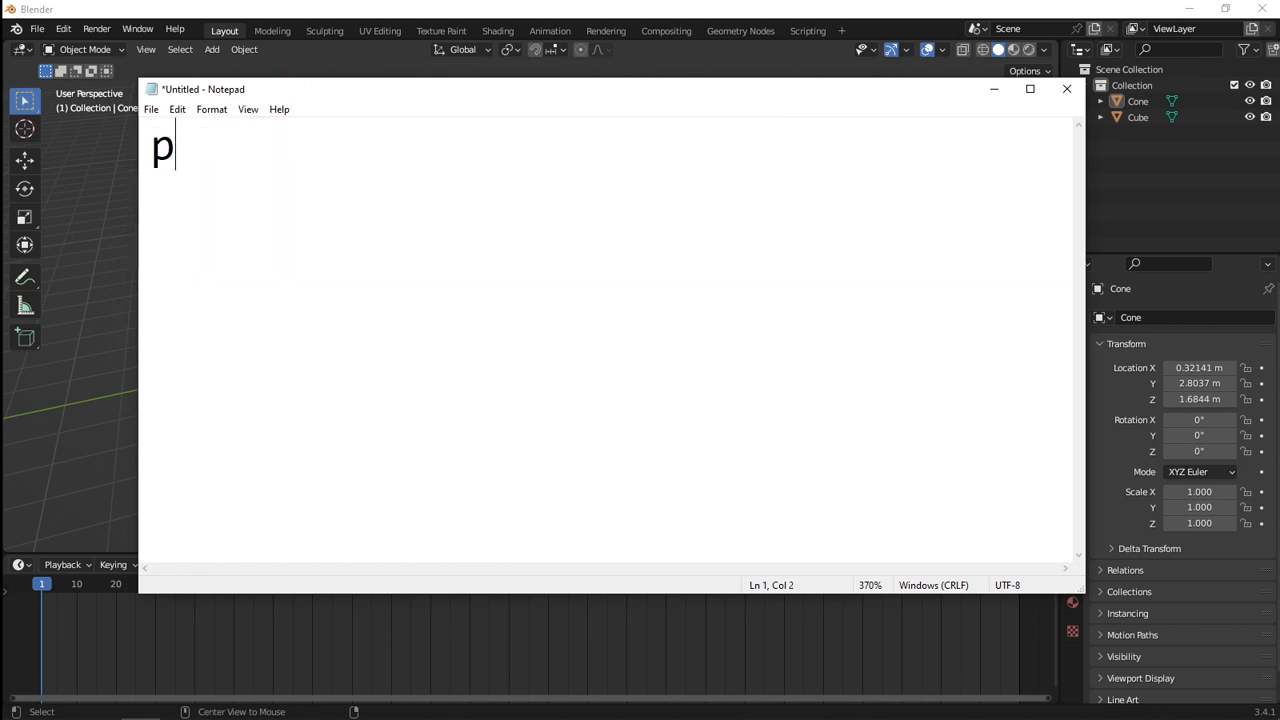
{"action": "type", "text": "arenting ob"}
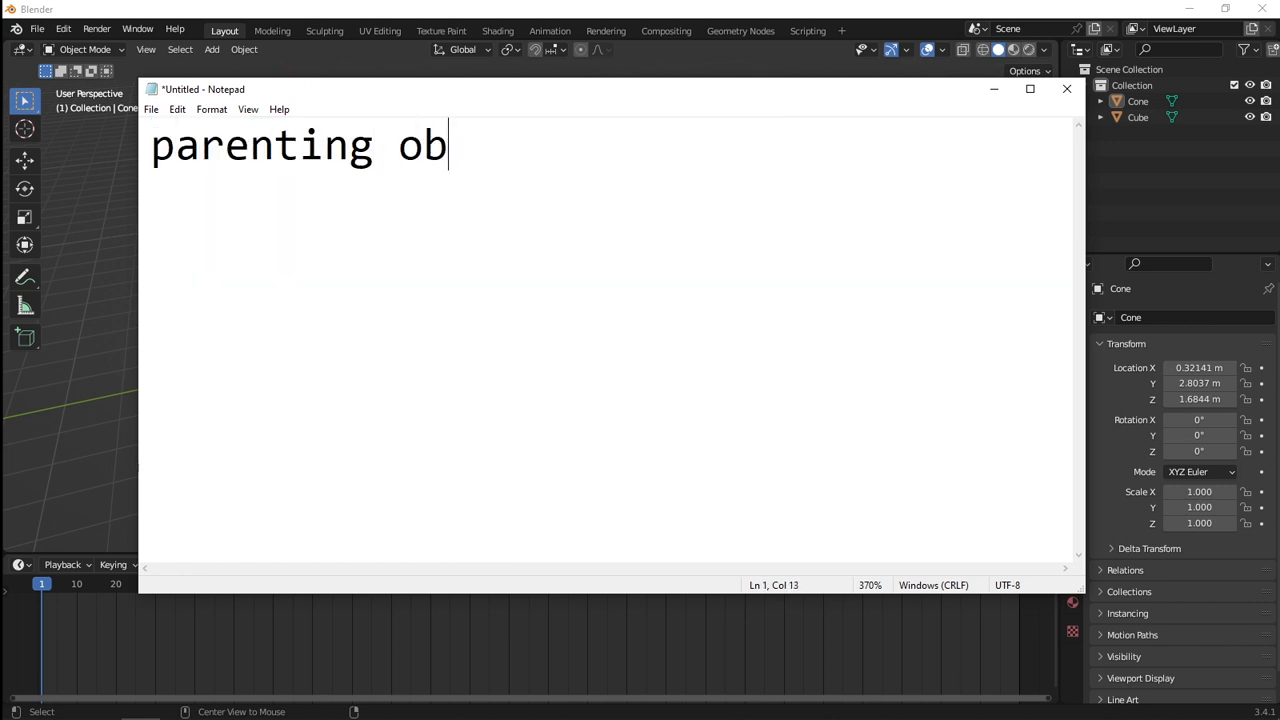
{"action": "type", "text": "ject :"}
{"action": "key", "text": "Return"}
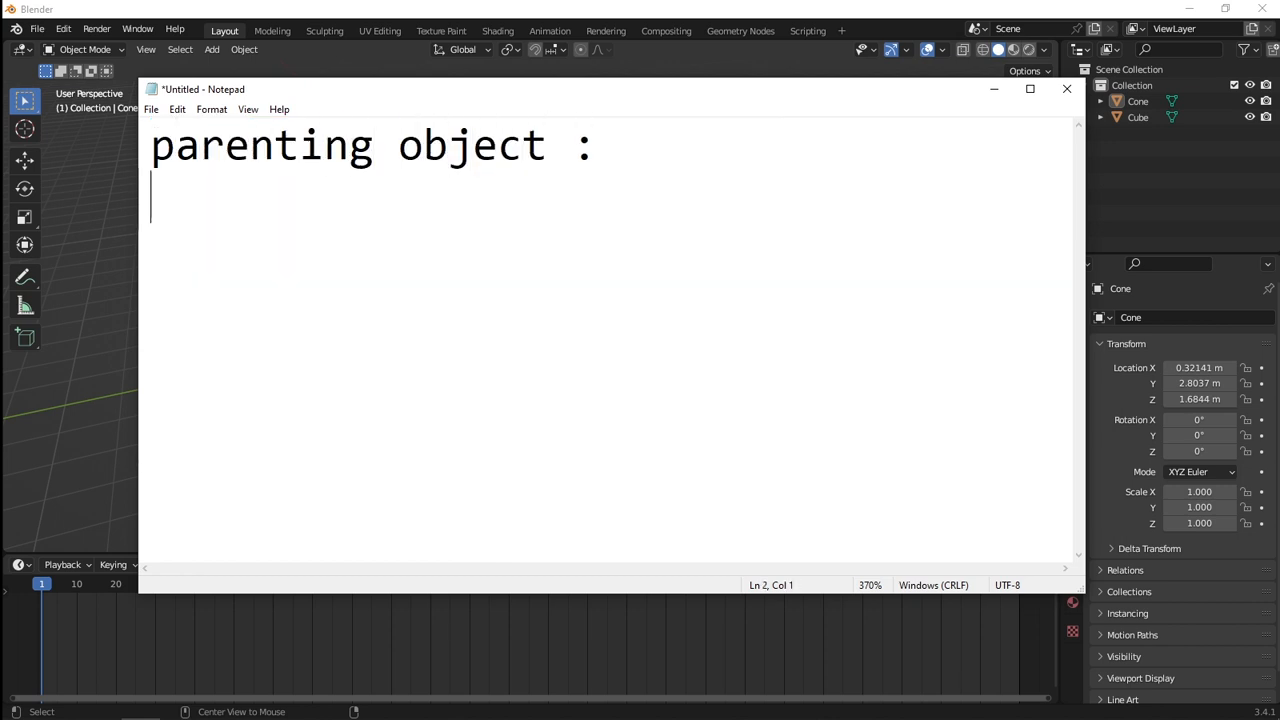
{"action": "key", "text": "Return"}
Step: Write "membuat 1 objek, mengikuti objek yg lain" below the heading and turn on word wrap
{"action": "type", "text": "membua"}
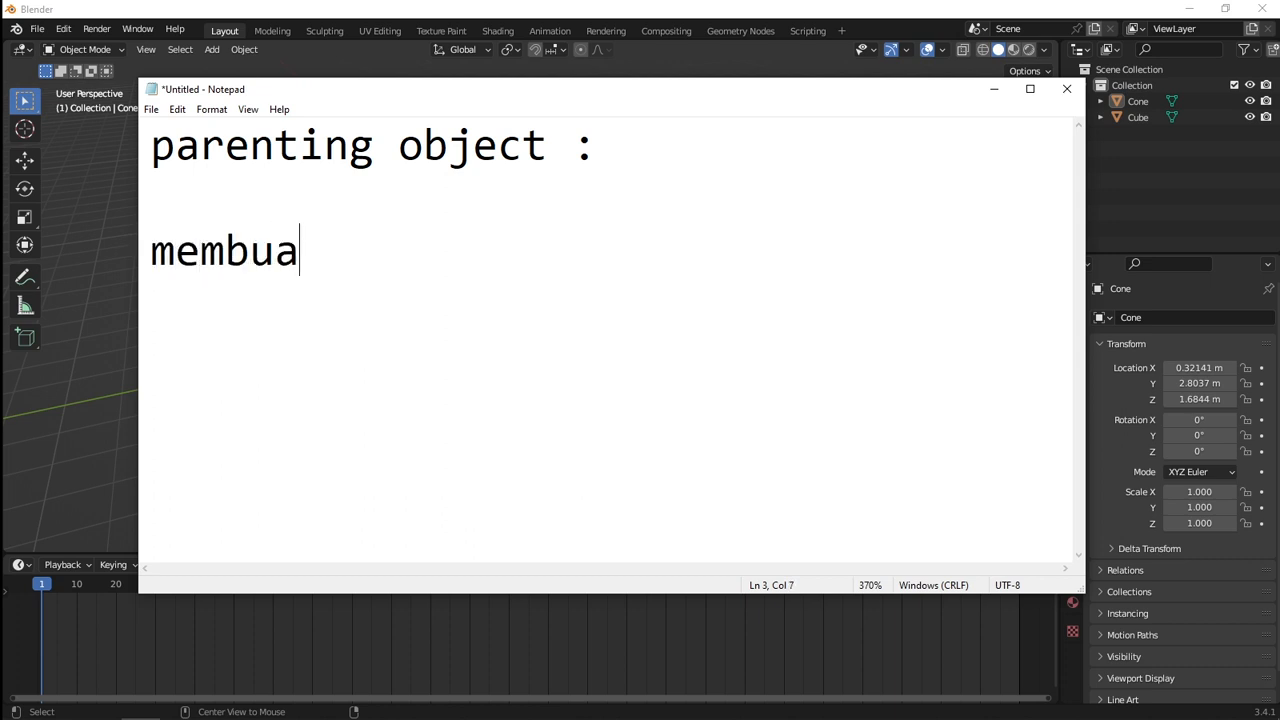
{"action": "type", "text": "t 1 objek, mengikuti "}
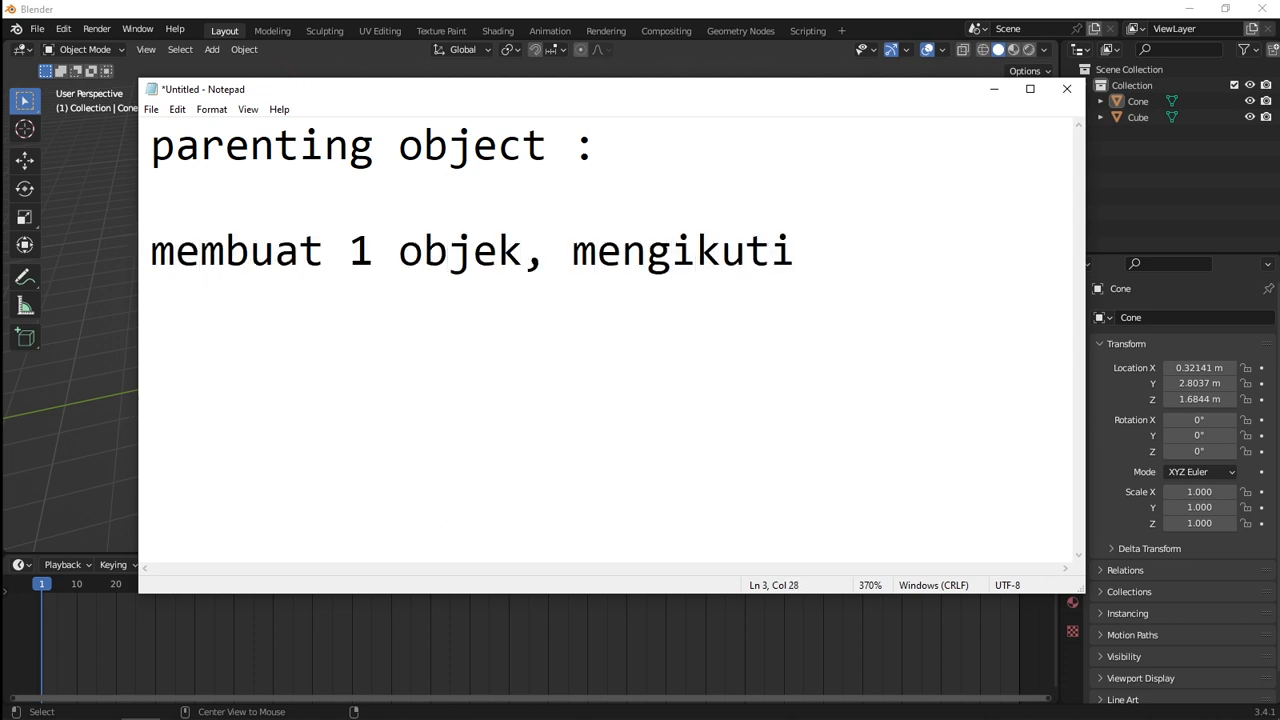
{"action": "type", "text": "objek u"}
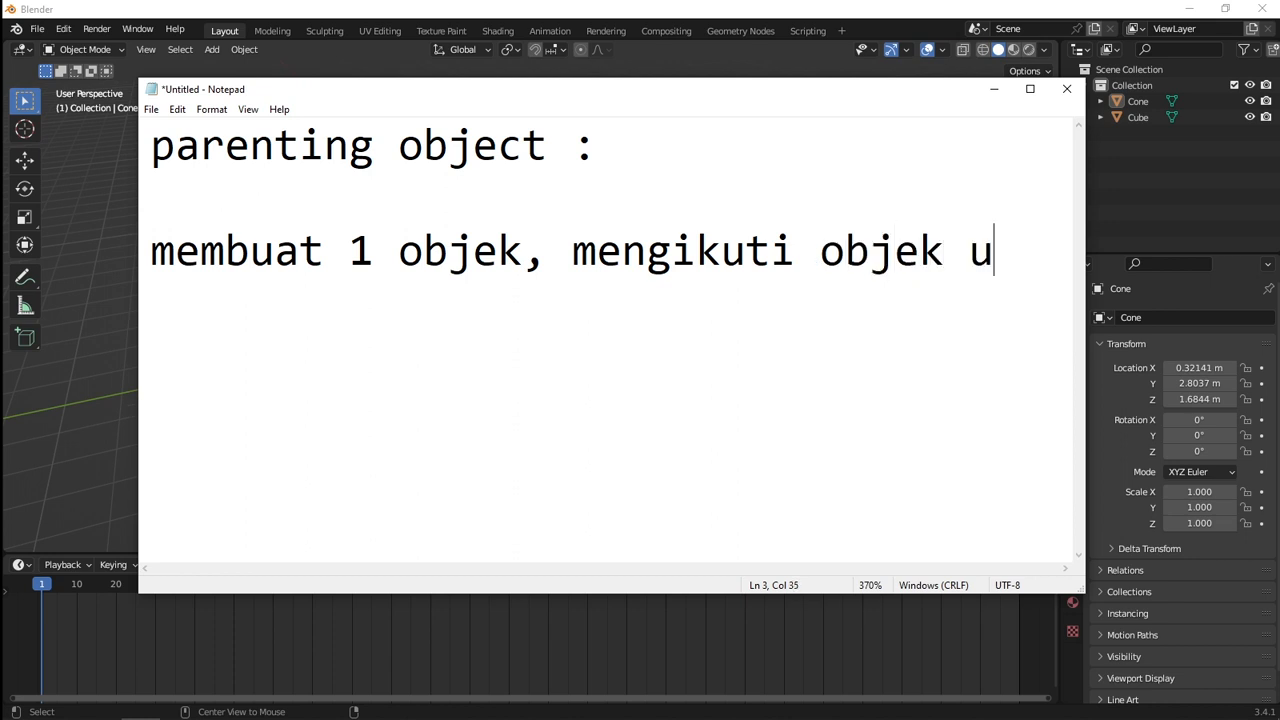
{"action": "key", "text": "BackSpace"}
{"action": "type", "text": "yg lain"}
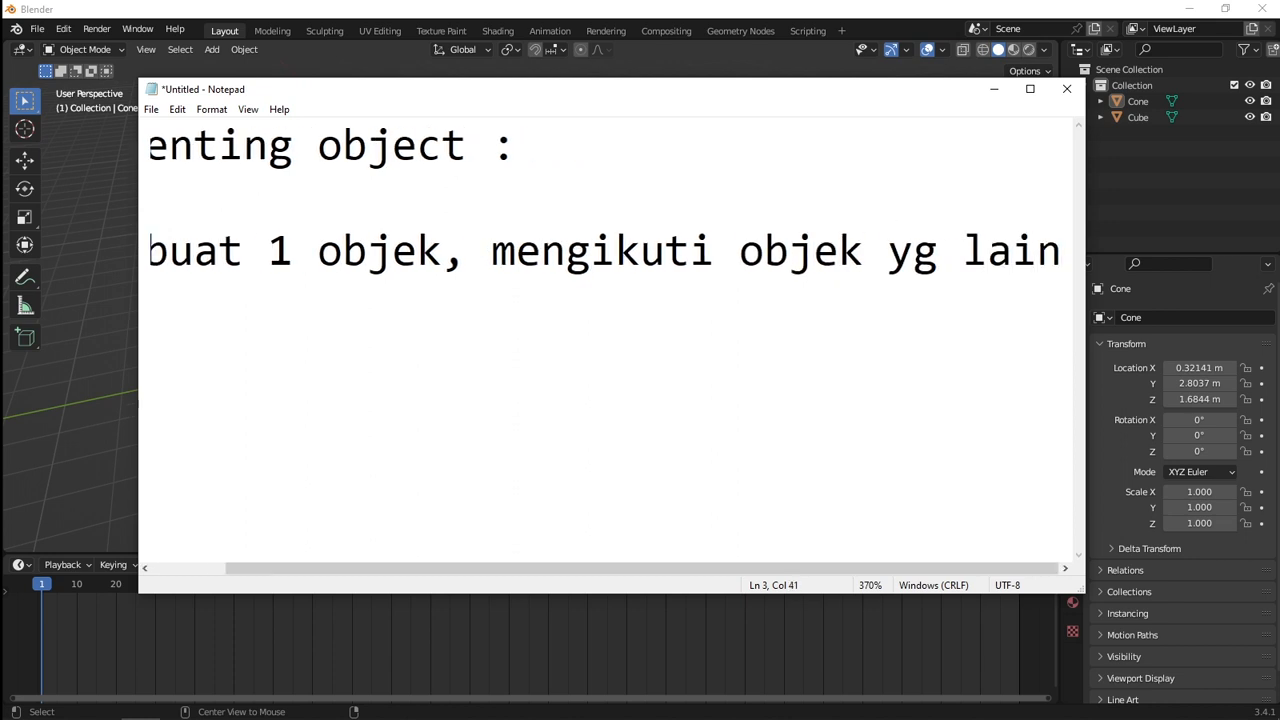
{"action": "left_click", "coordinate": [211, 109]}
{"action": "left_click", "coordinate": [230, 128]}
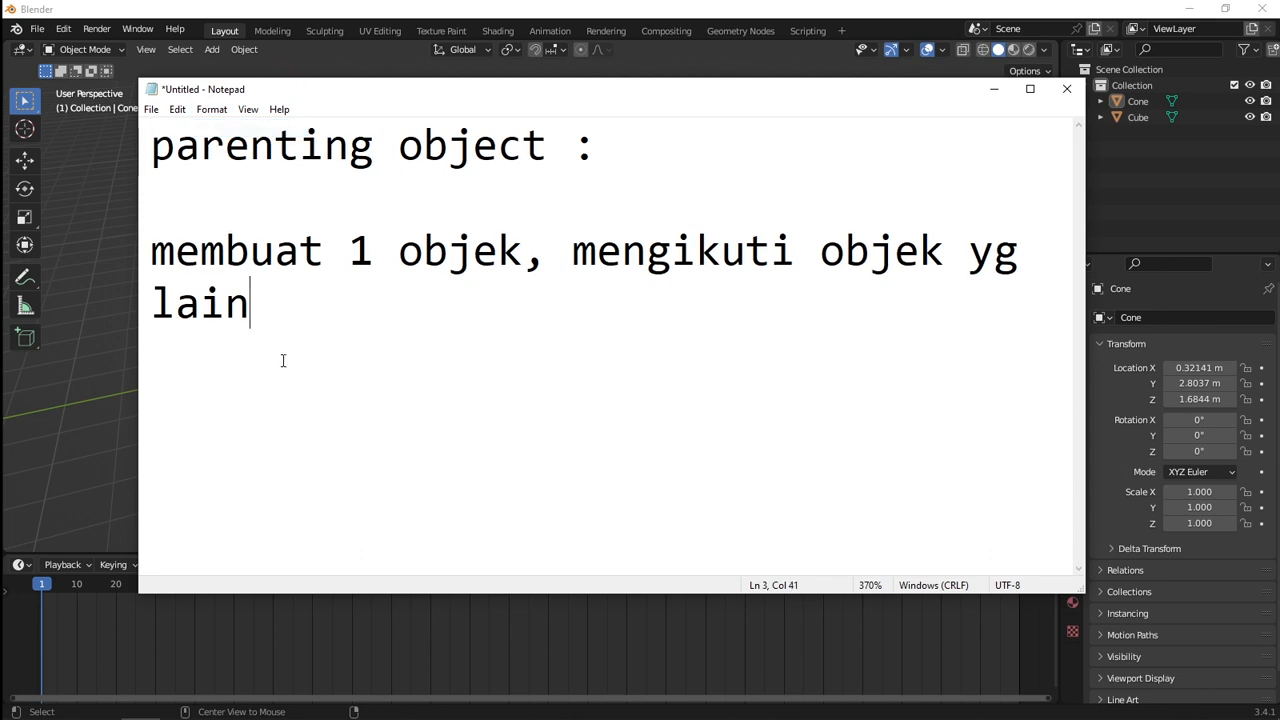
Step: Highlight the parenting definition for review, deselect it, and minimize Notepad to return to Blender
{"action": "left_click_drag", "start_coordinate": [284, 330], "coordinate": [152, 252]}
{"action": "left_click", "coordinate": [499, 297]}
{"action": "left_click", "coordinate": [993, 91]}
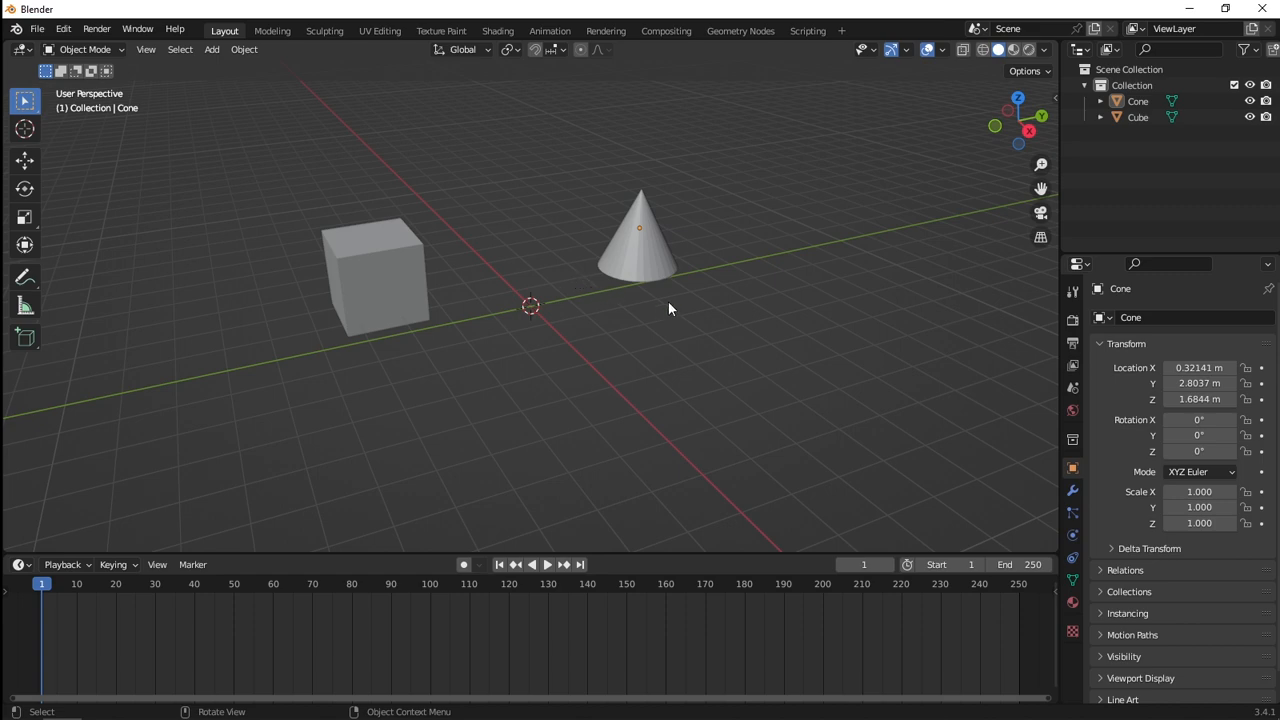
Step: Switch to Notepad and add the list "1. parent (induk)" and "2. child (anak)" below the parenting definition, after a blank line
{"action": "key", "text": "alt+Tab"}
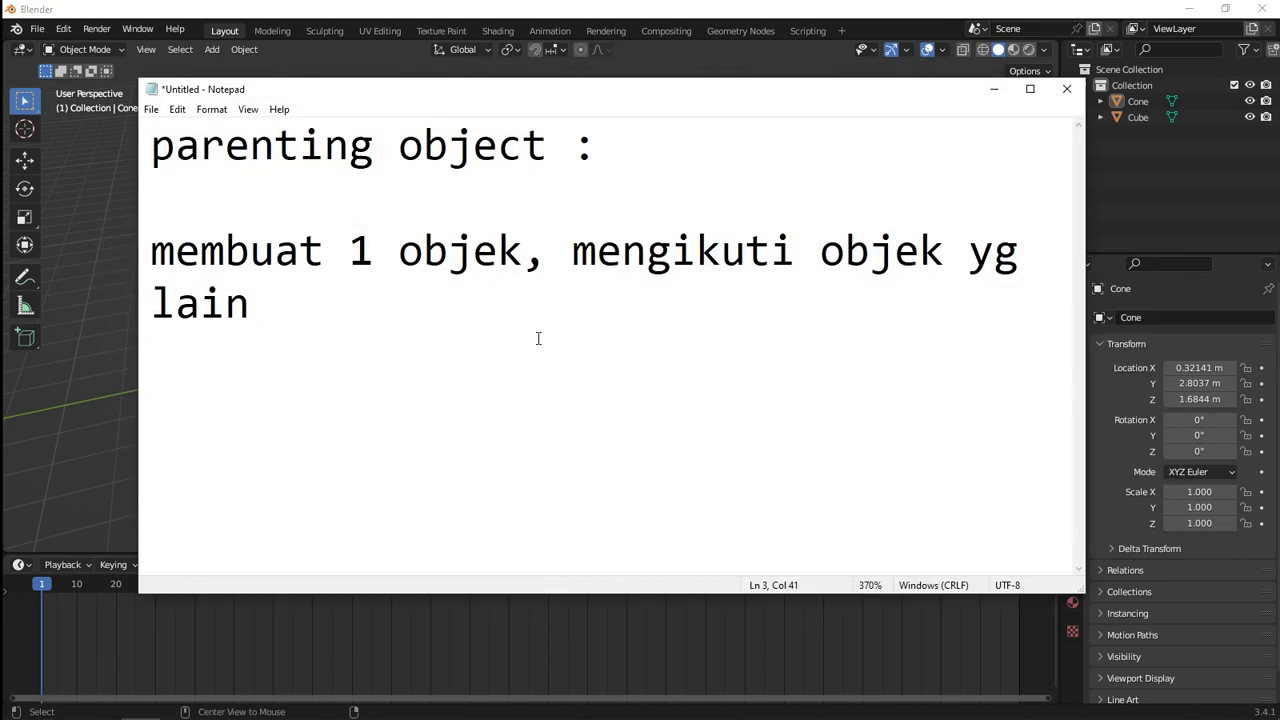
{"action": "key", "text": "Return"}
{"action": "key", "text": "Return"}
{"action": "type", "text": "1. parent"}
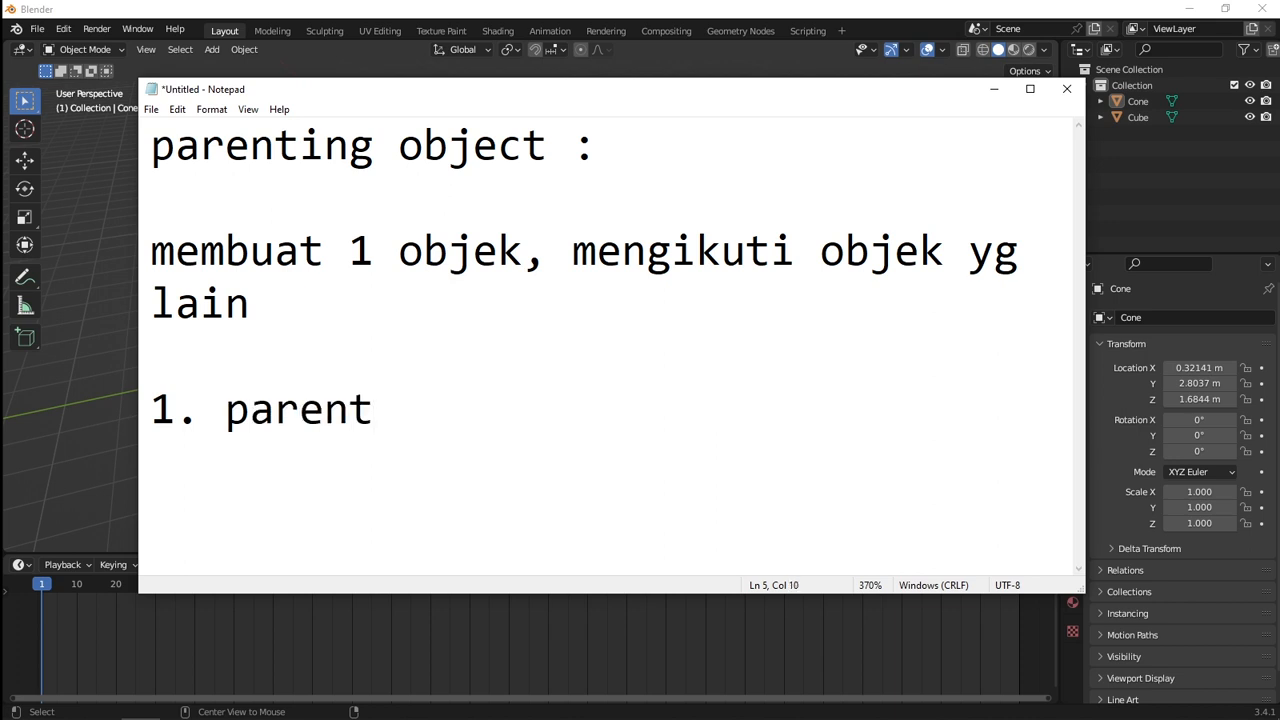
{"action": "key", "text": "Return"}
{"action": "type", "text": "2."}
{"action": "key", "text": "End"}
{"action": "type", "text": "(induk)"}
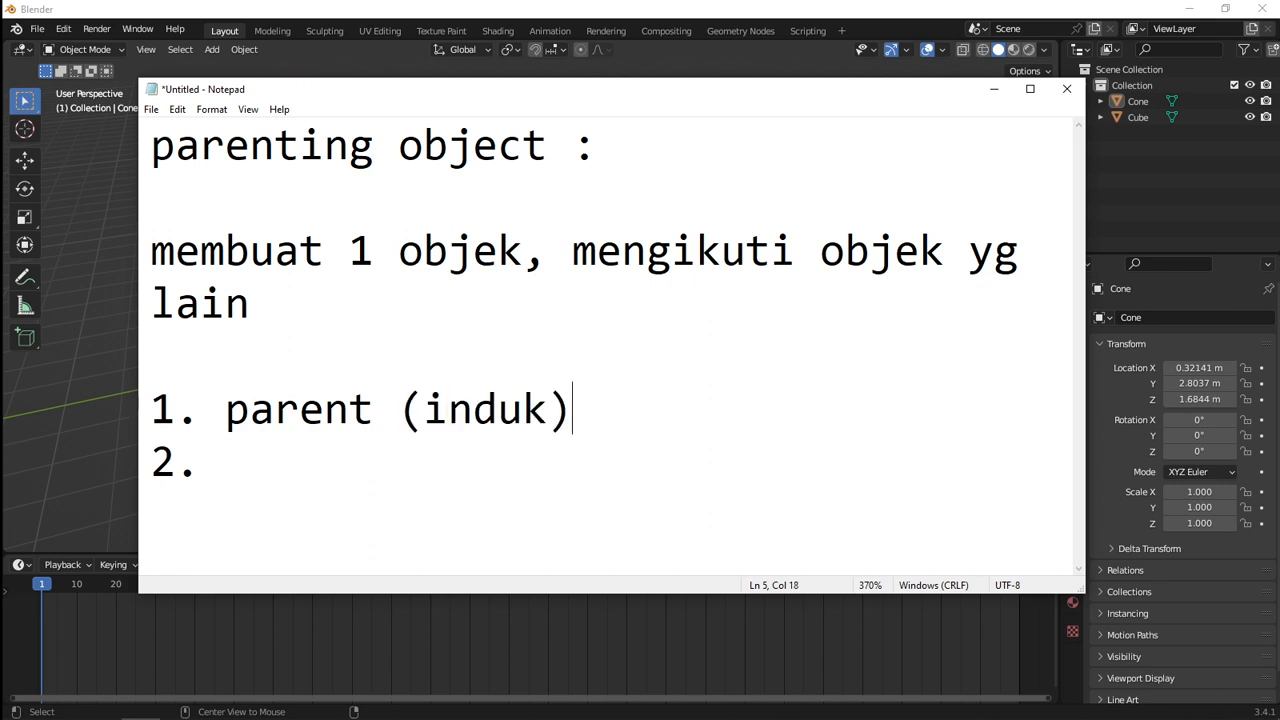
{"action": "key", "text": "Down"}
{"action": "type", "text": "child "}
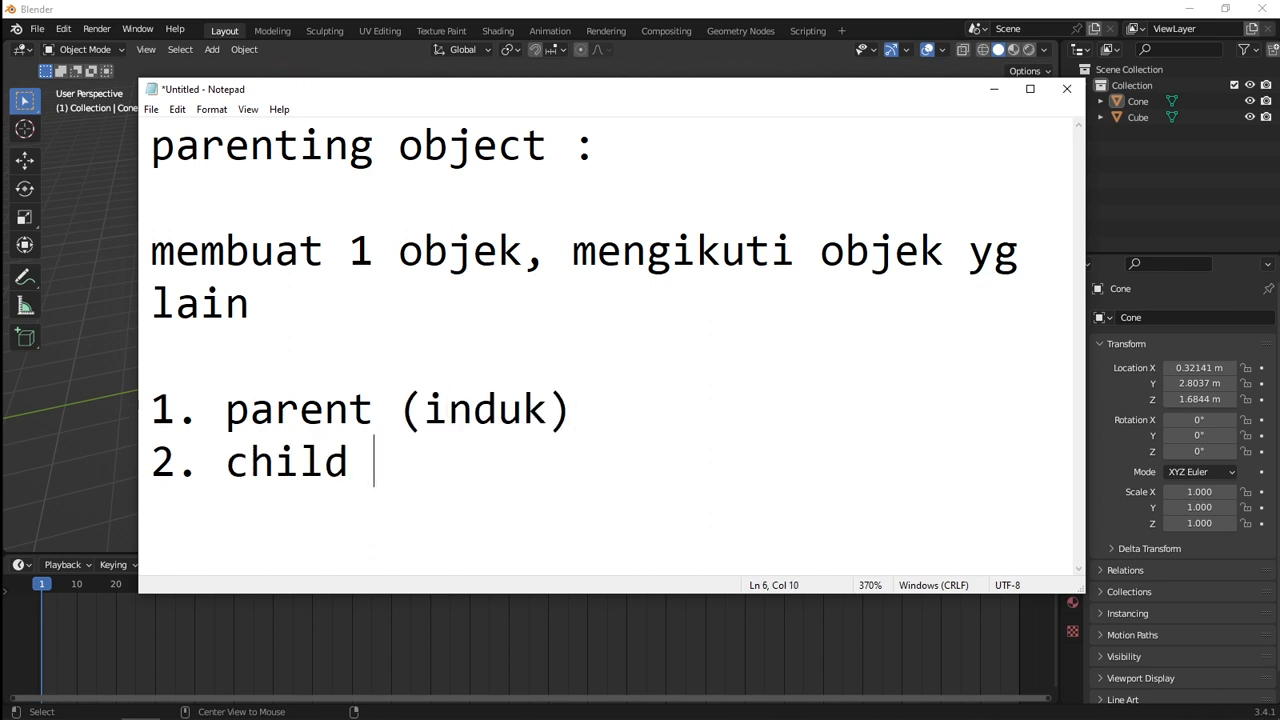
{"action": "type", "text": "(anak)"}
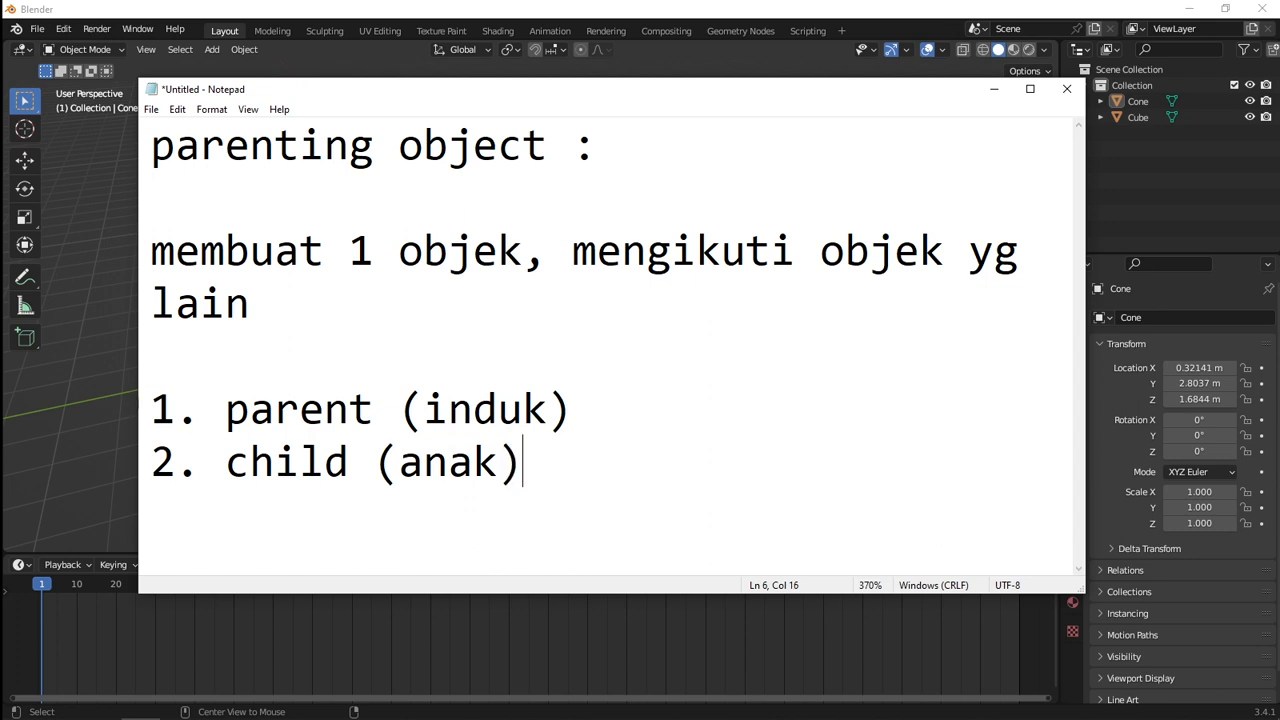
Step: Highlight the words "child" and "parent" in the list for review, and minimize Notepad to return to Blender
{"action": "double_click", "coordinate": [300, 474]}
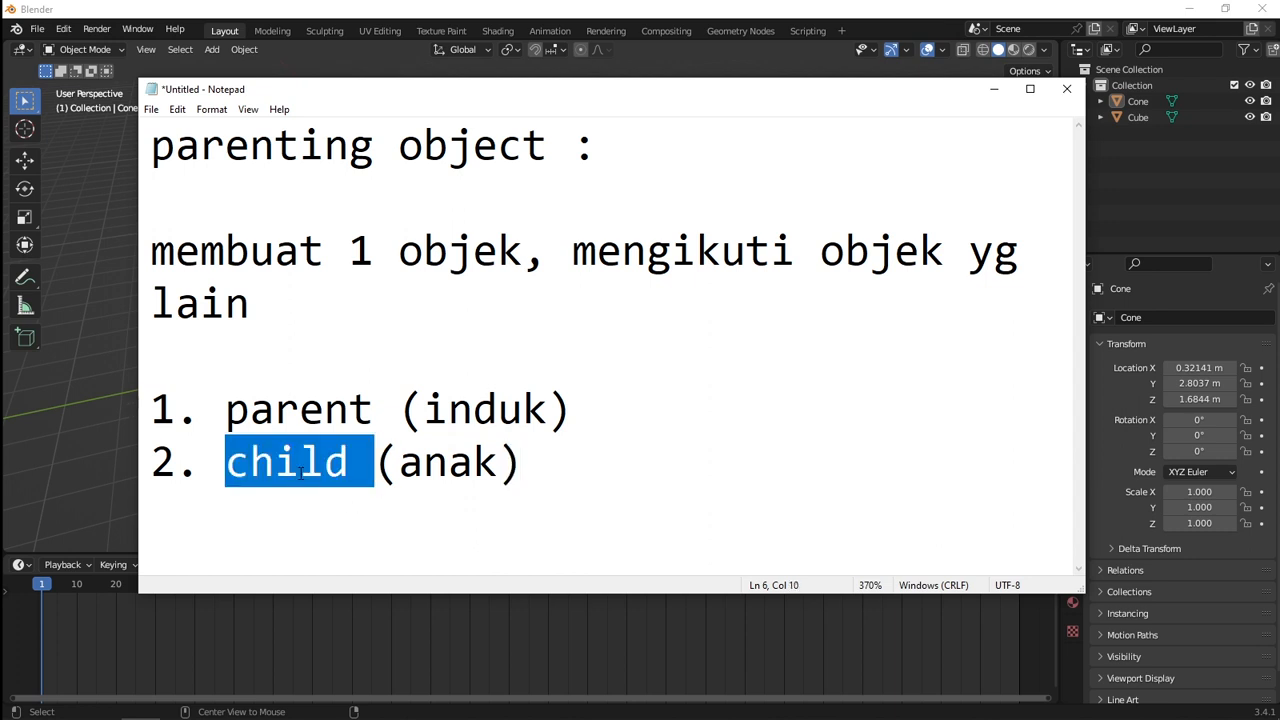
{"action": "double_click", "coordinate": [300, 408]}
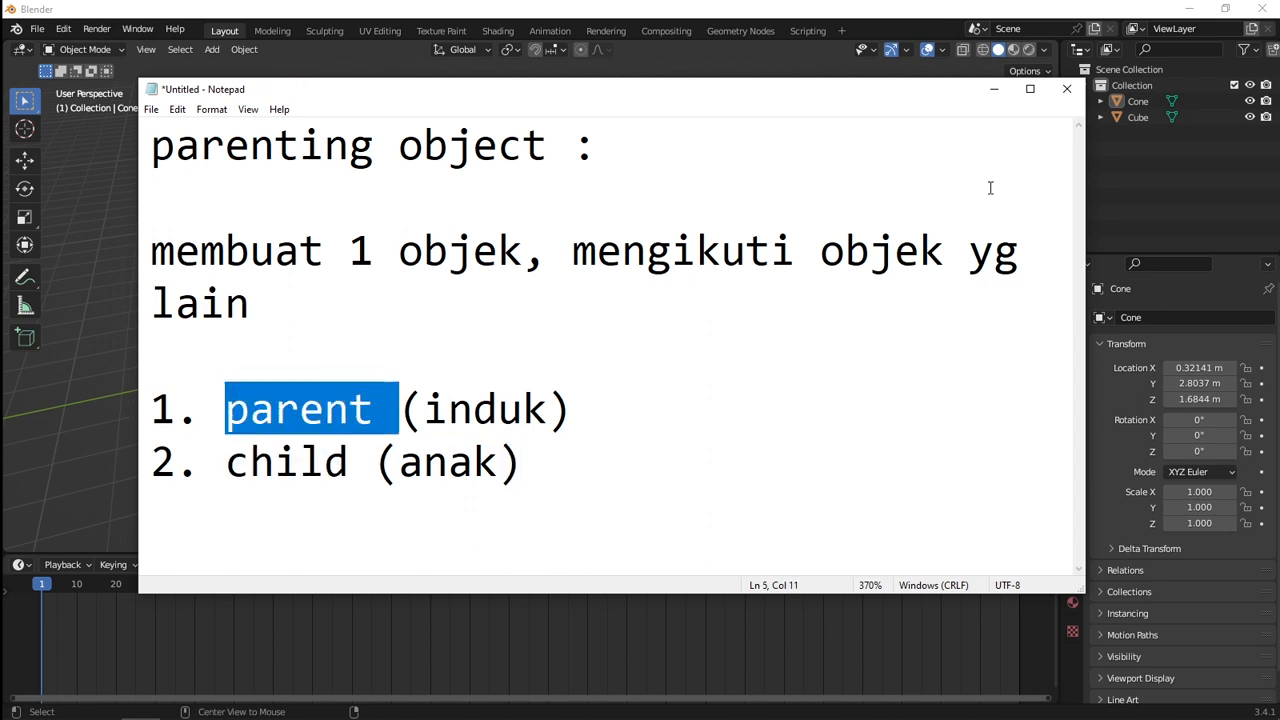
{"action": "left_click", "coordinate": [994, 89]}
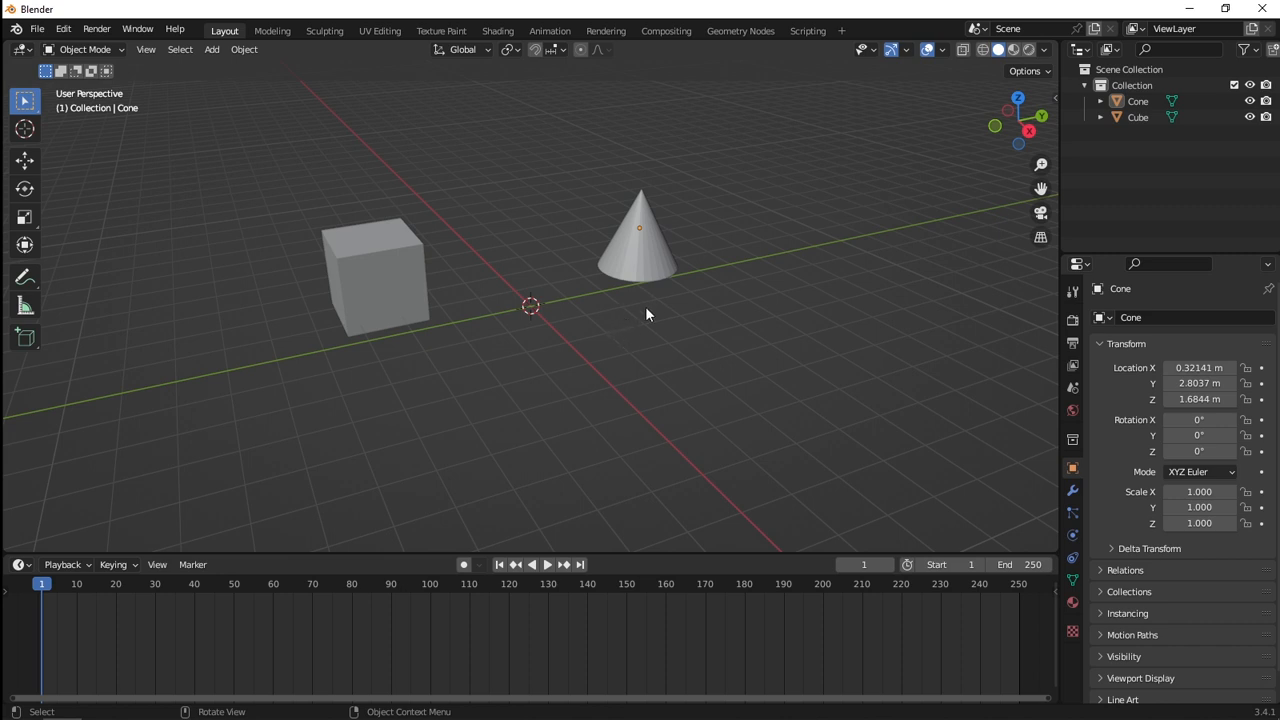
Step: Parent the cone to the cube using the Object option, and deselect both objects
{"action": "left_click", "coordinate": [638, 250]}
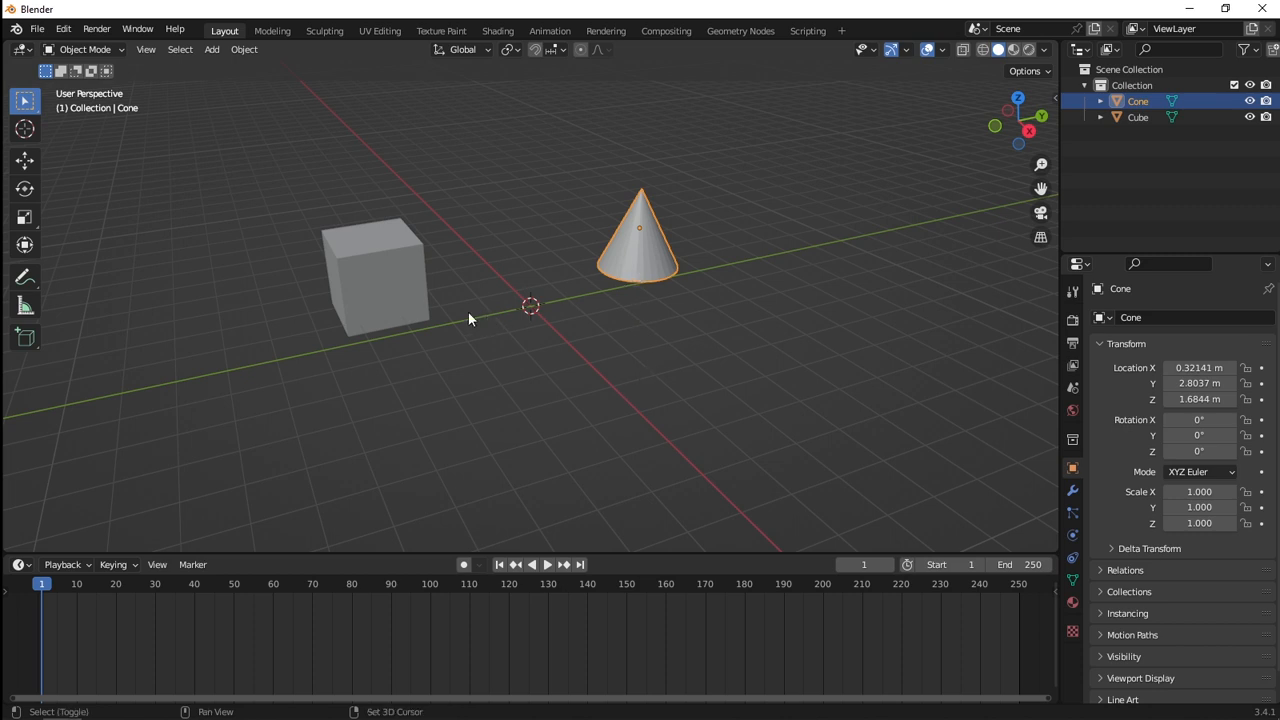
{"action": "left_click", "coordinate": [373, 279]}
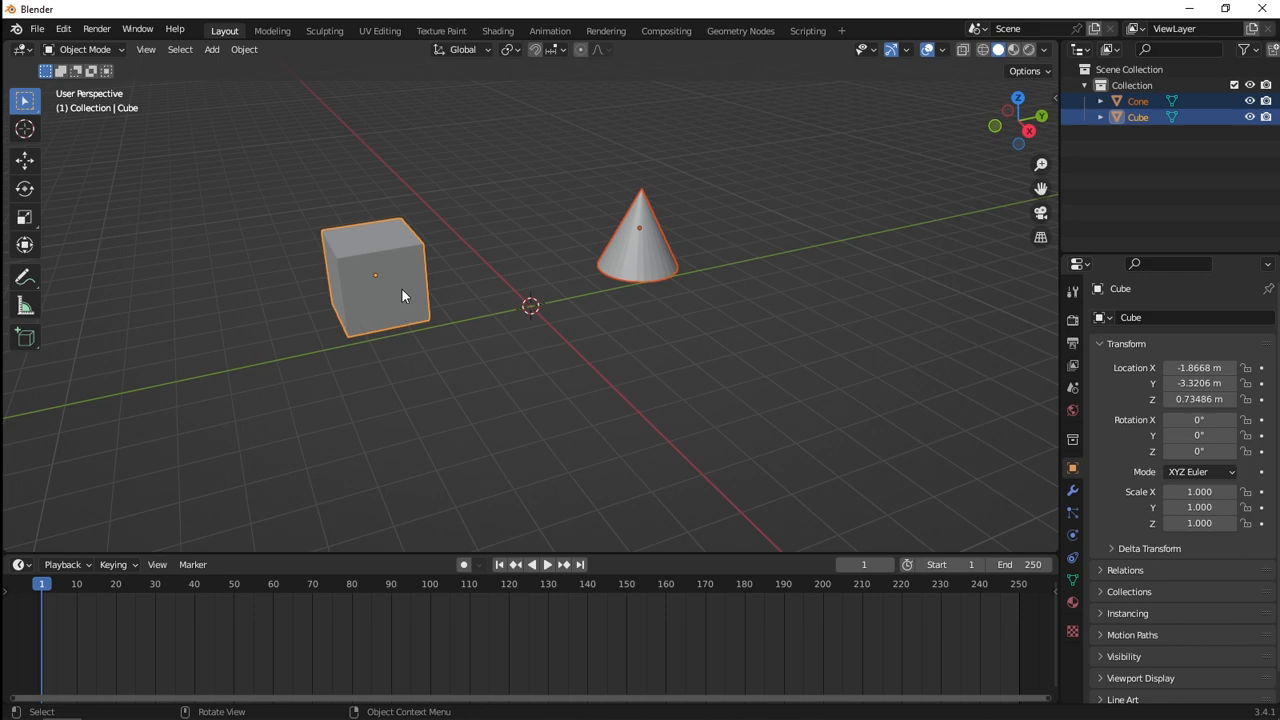
{"action": "key", "text": "ctrl+p"}
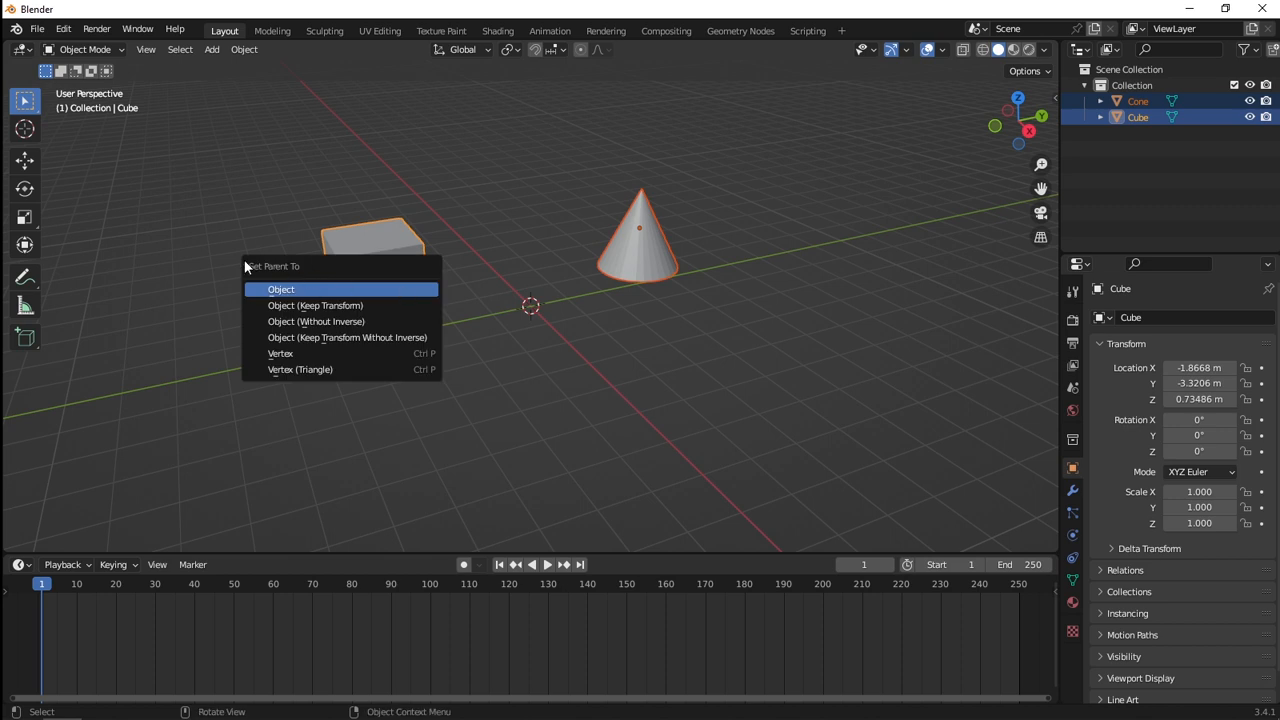
{"action": "left_click", "coordinate": [295, 292]}
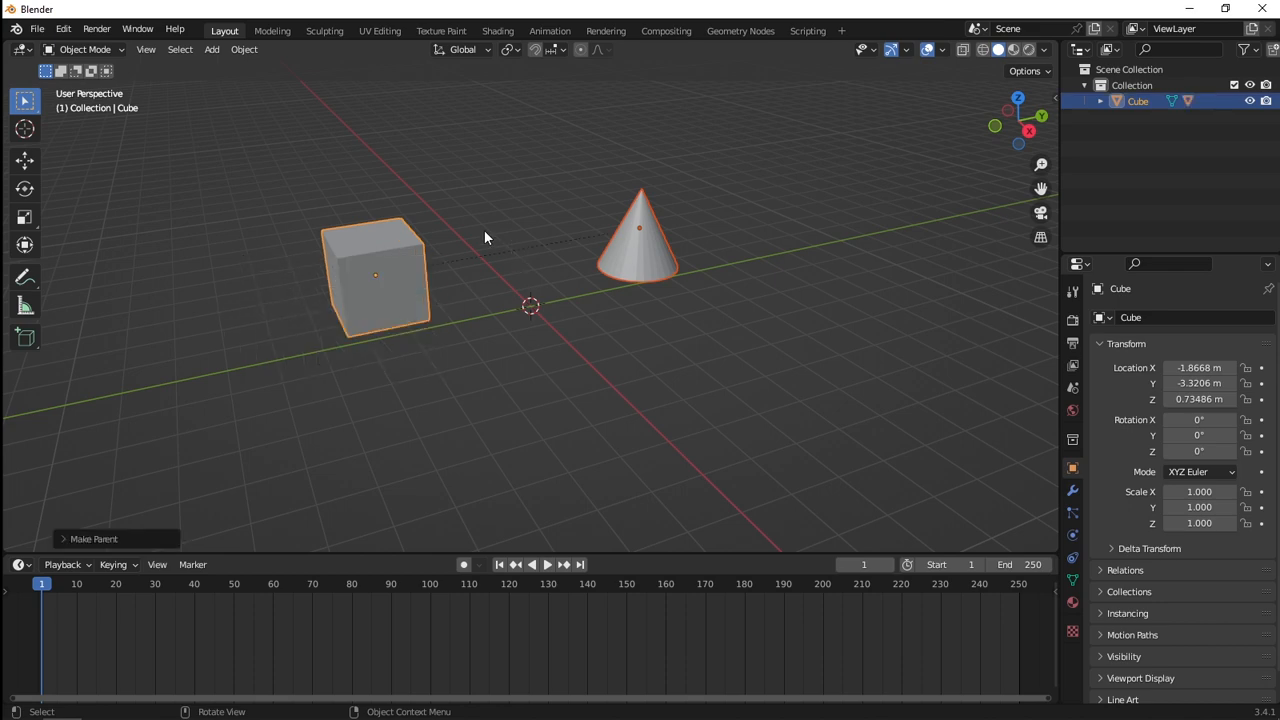
{"action": "scroll", "coordinate": [484, 236], "scroll_direction": "up", "scroll_amount": 4}
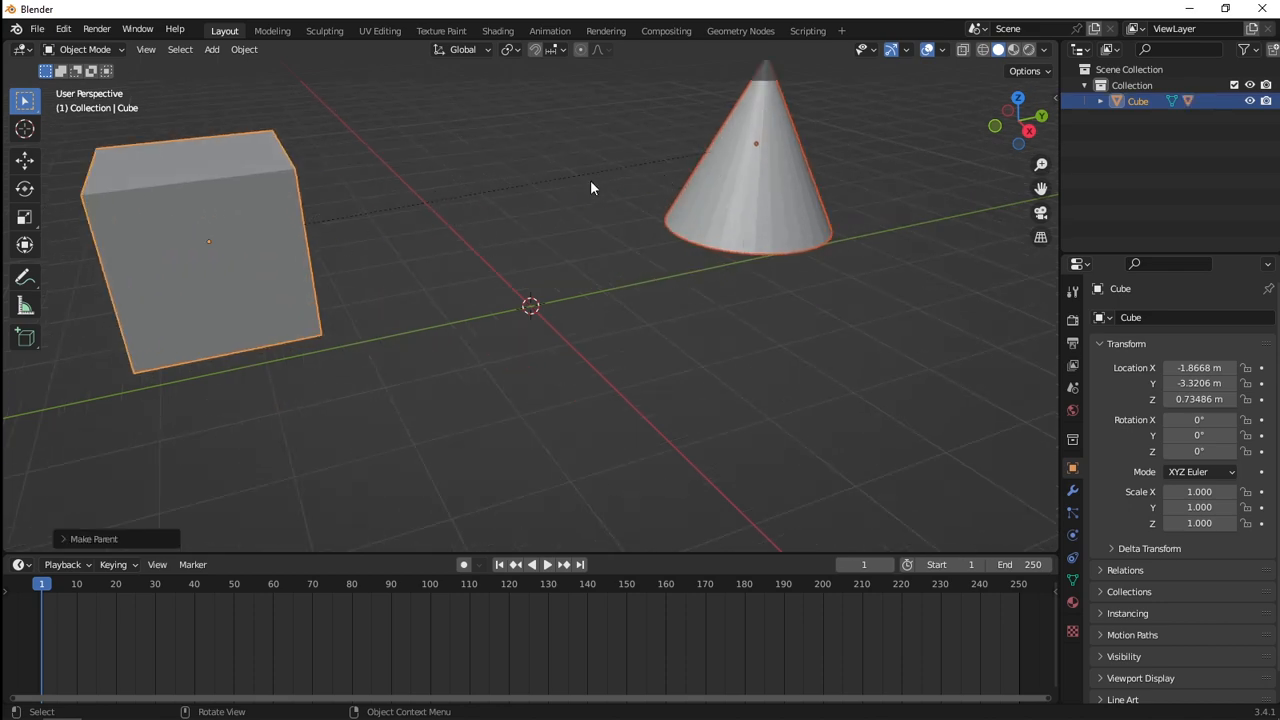
{"action": "scroll", "coordinate": [519, 240], "scroll_direction": "down", "scroll_amount": 4}
{"action": "left_click", "coordinate": [512, 336]}
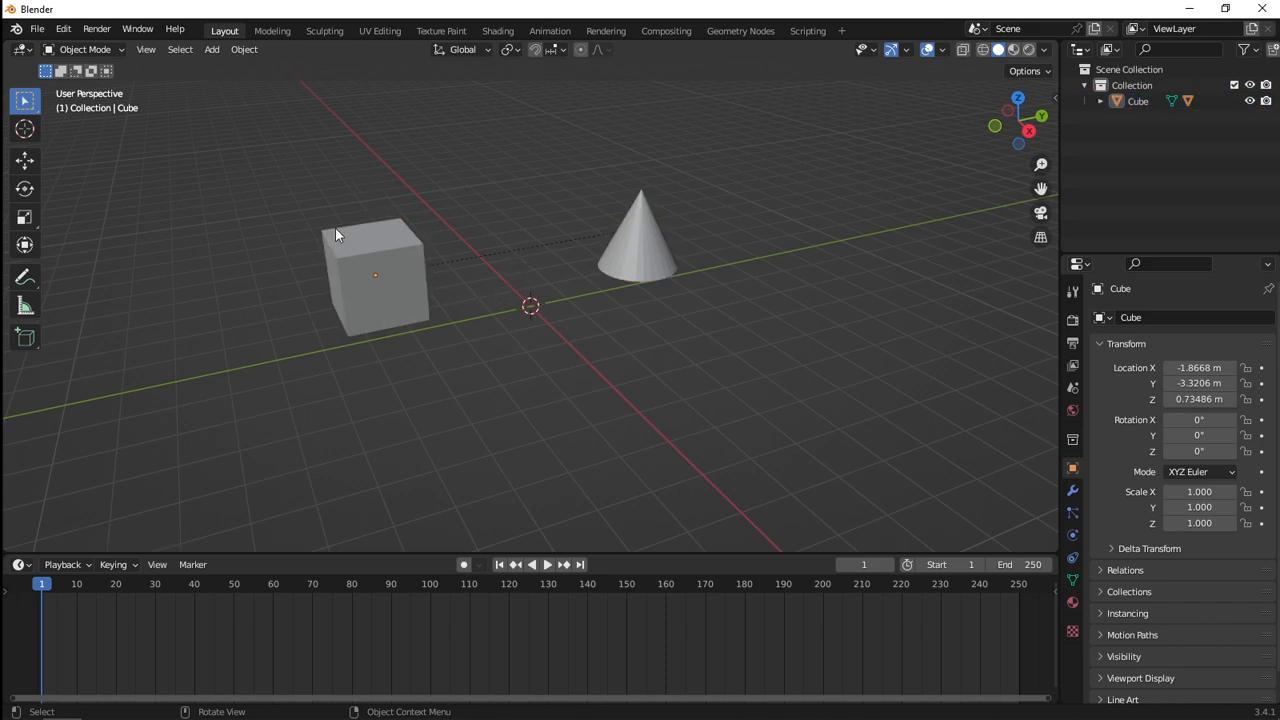
Step: Test the parent relation by trial-moving the cube and the cone in turn, cancelling each move
{"action": "left_click", "coordinate": [380, 297]}
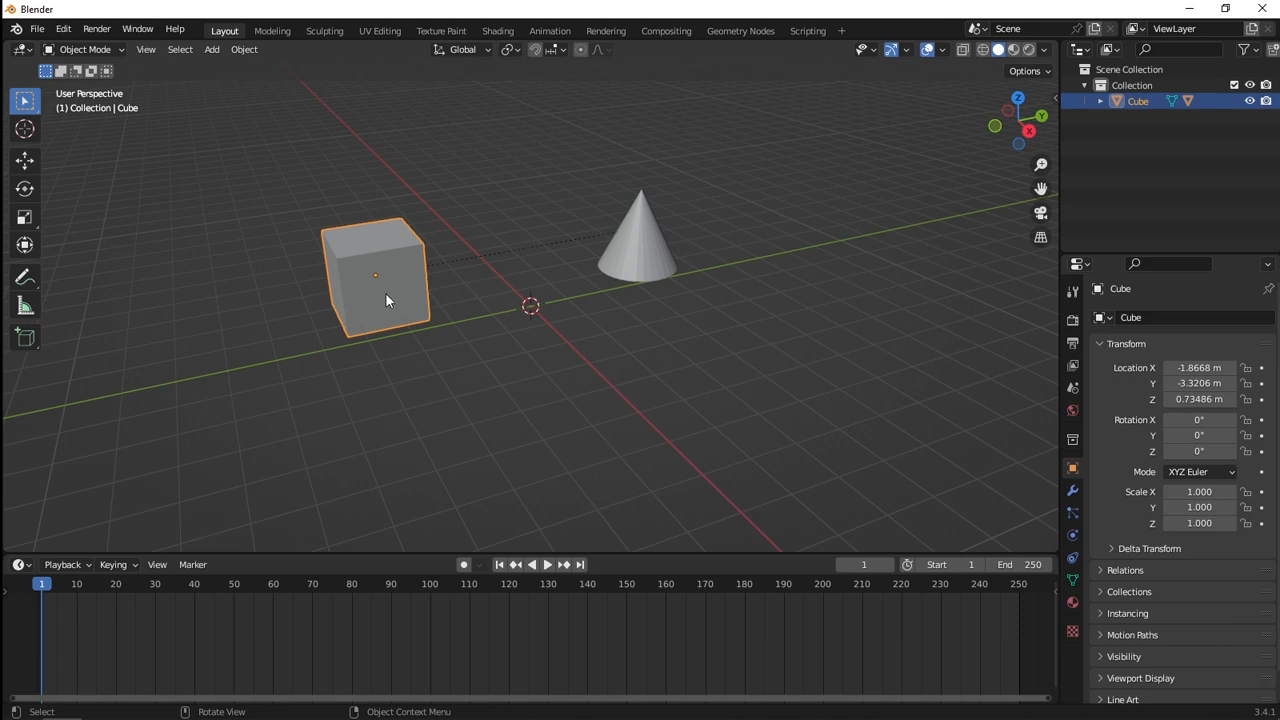
{"action": "key", "text": "g"}
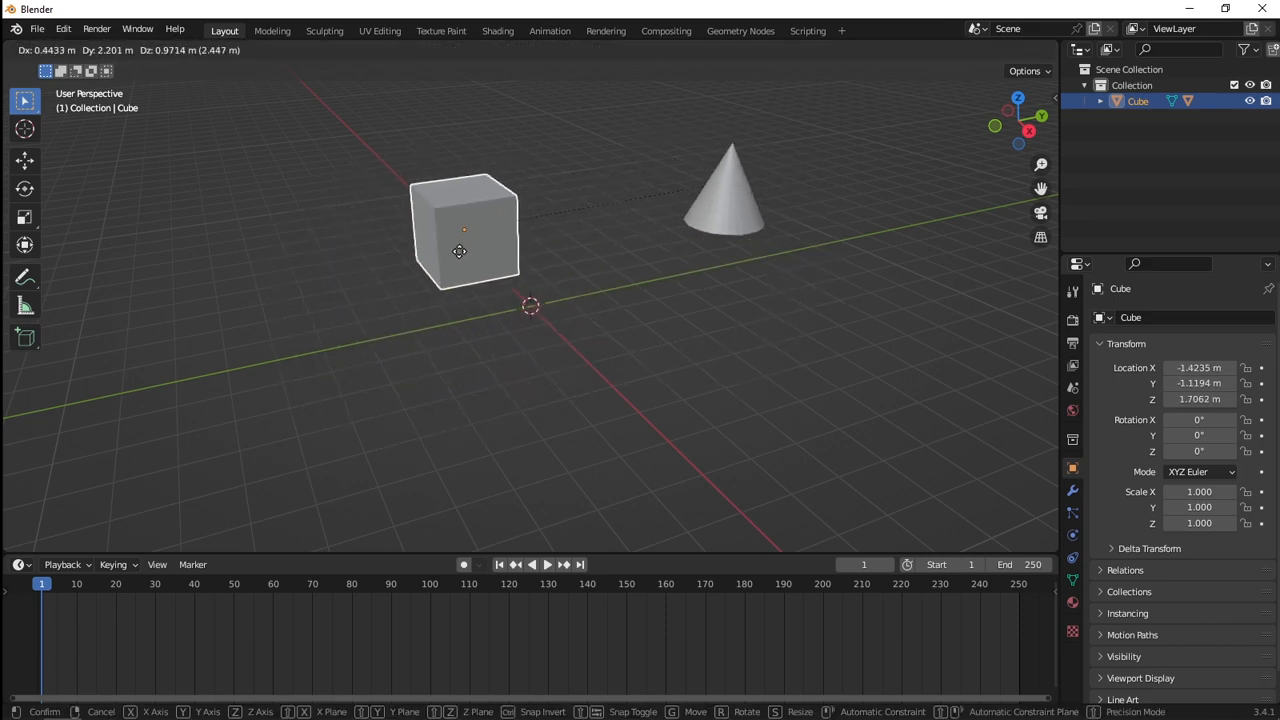
{"action": "right_click", "coordinate": [462, 279]}
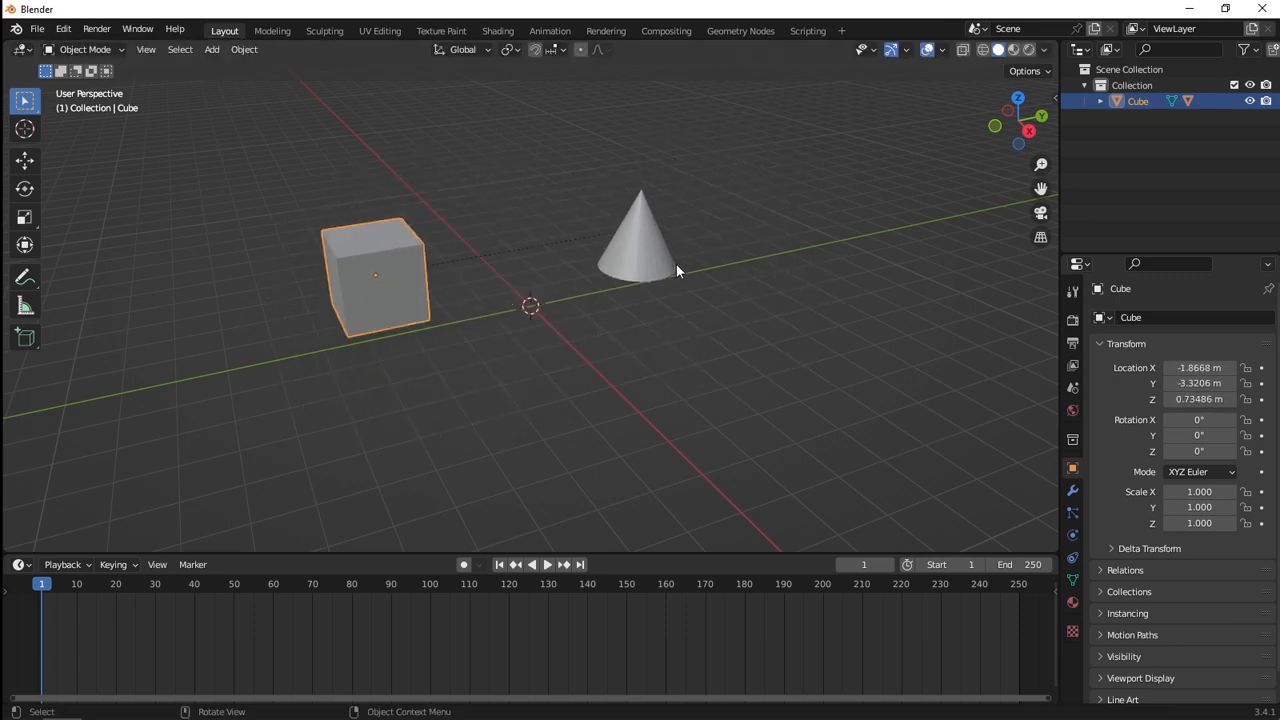
{"action": "left_click", "coordinate": [653, 252]}
{"action": "key", "text": "g"}
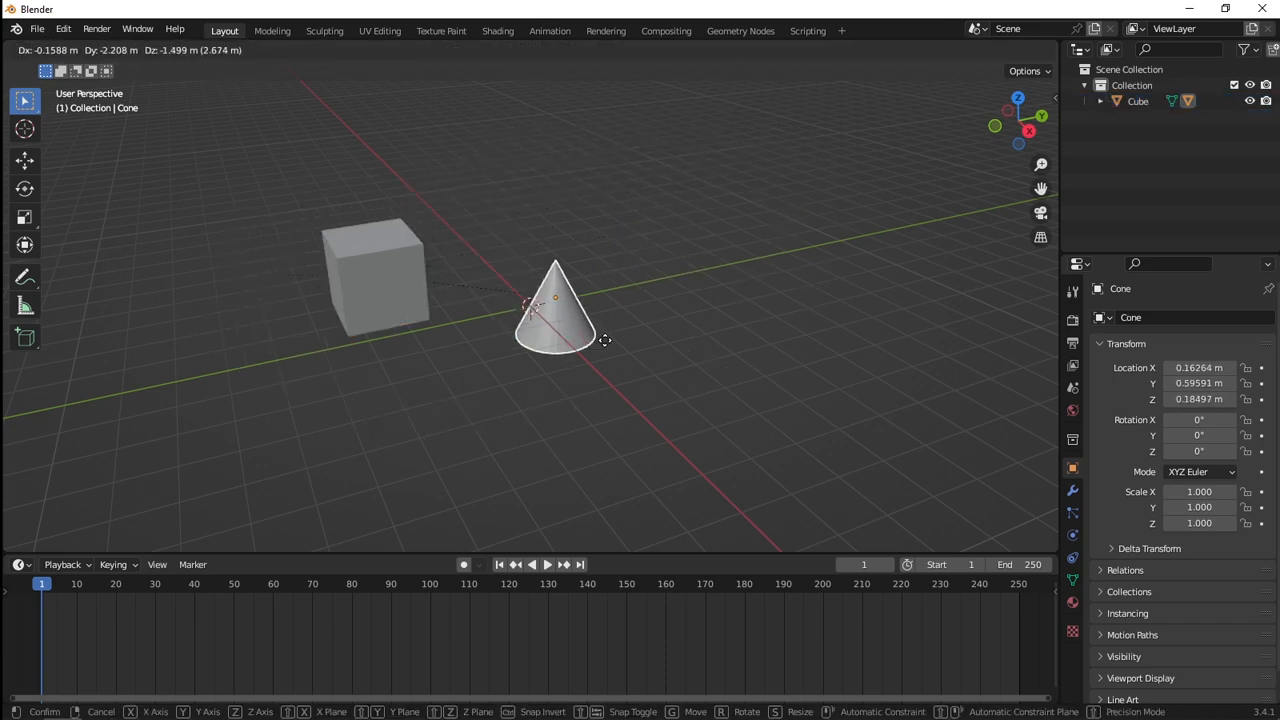
{"action": "right_click", "coordinate": [600, 434]}
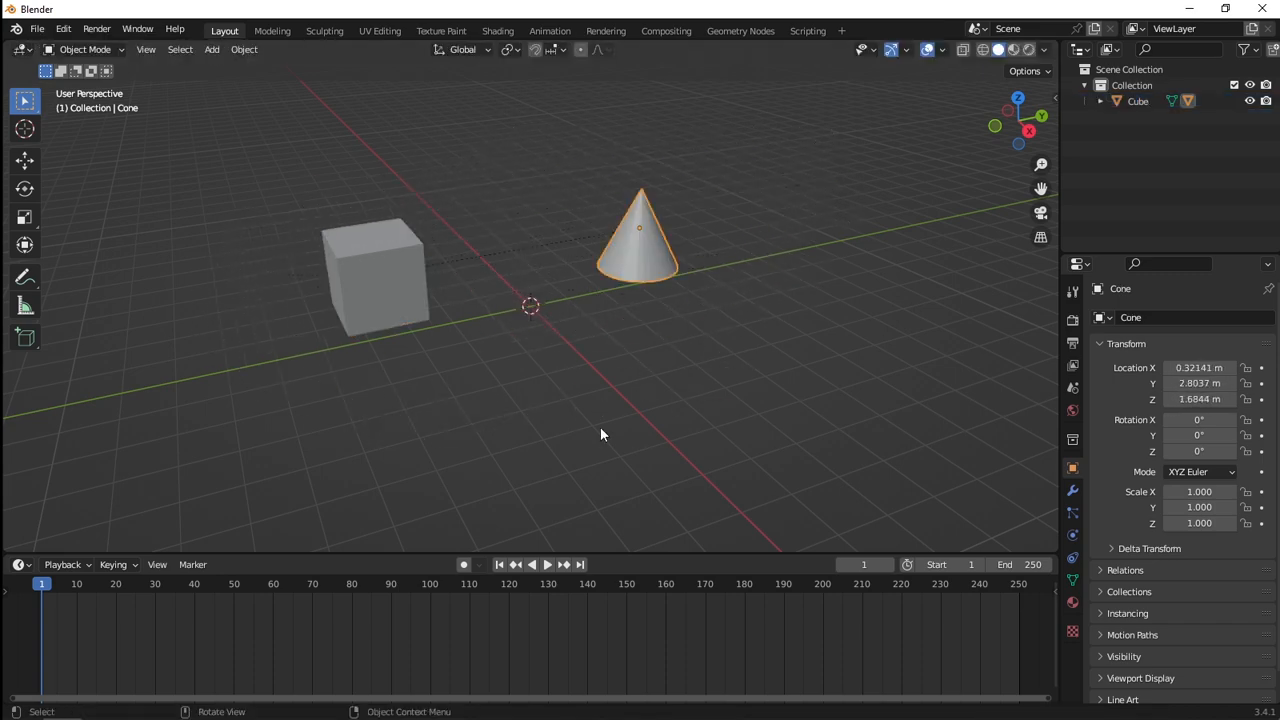
Step: Move the cube to about X 1.21, Y 4.92, Z 1.76 m and insert a Location keyframe at frame 1
{"action": "left_click", "coordinate": [395, 297]}
{"action": "key", "text": "g"}
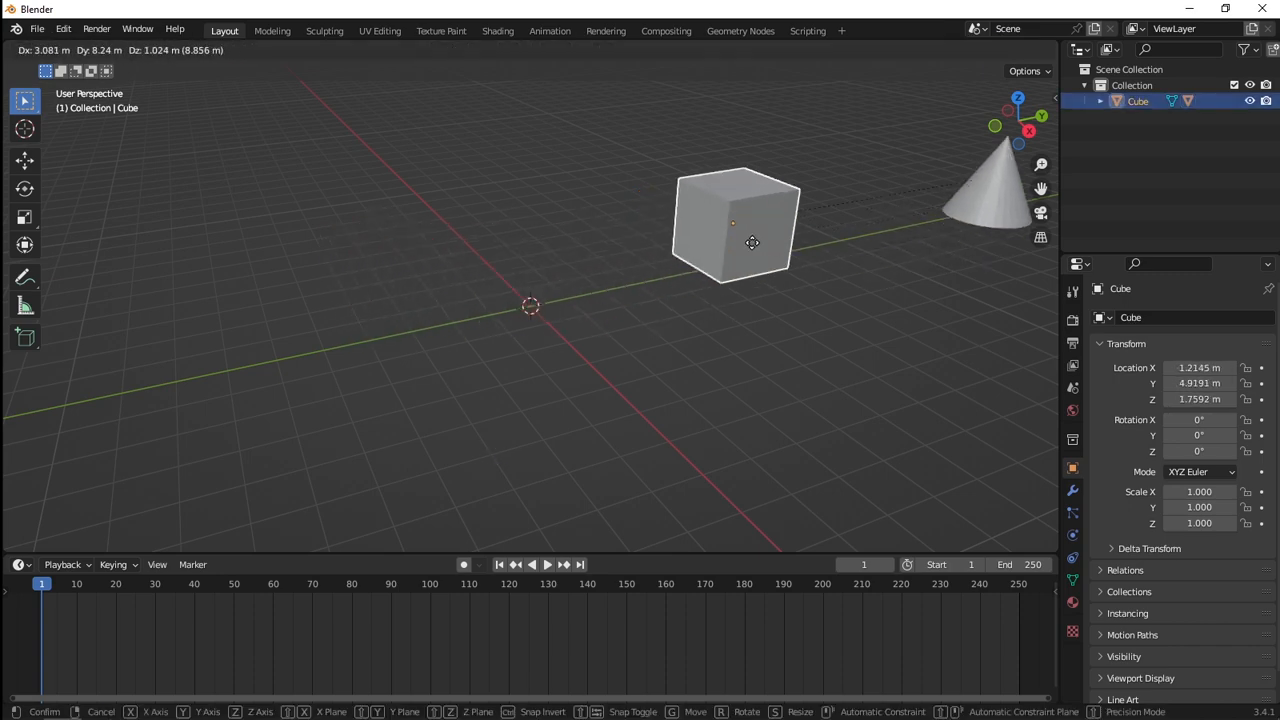
{"action": "left_click", "coordinate": [752, 242]}
{"action": "key", "text": "i"}
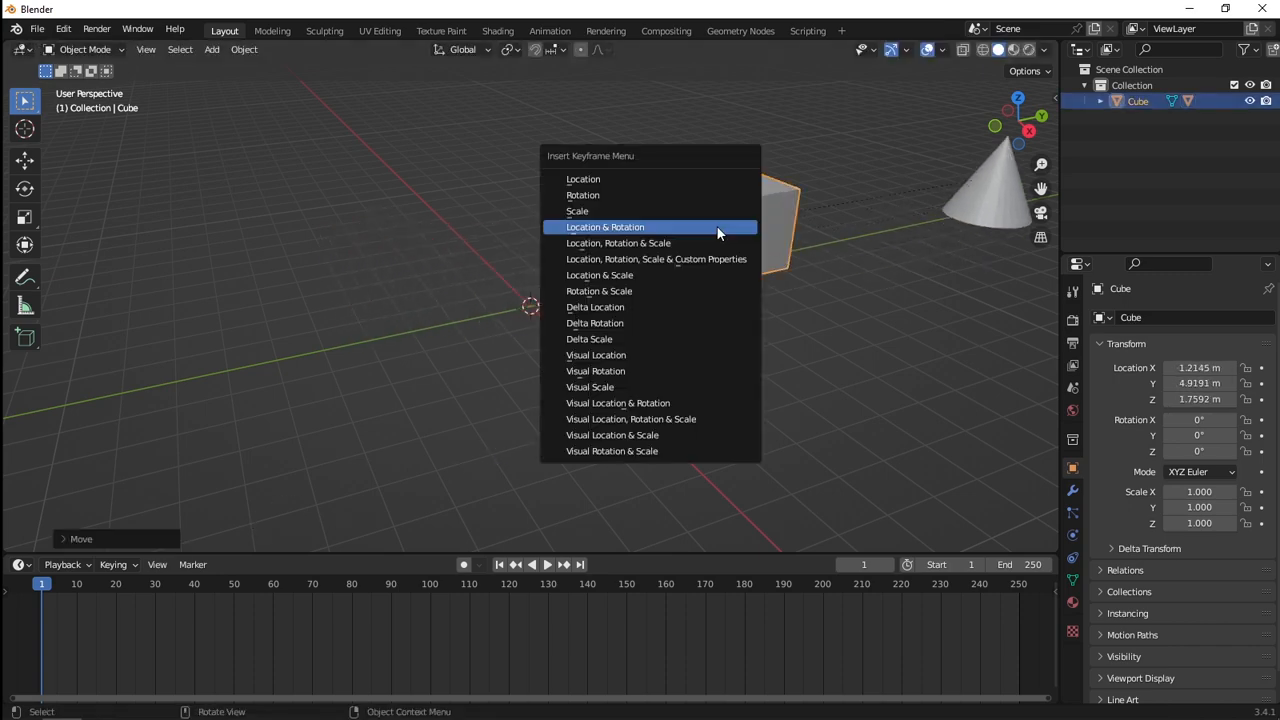
{"action": "left_click", "coordinate": [594, 180]}
Step: At frame 120, move the cube along the Y axis to about -8.28 m and insert a Location keyframe
{"action": "left_click_drag", "start_coordinate": [41, 593], "coordinate": [509, 591]}
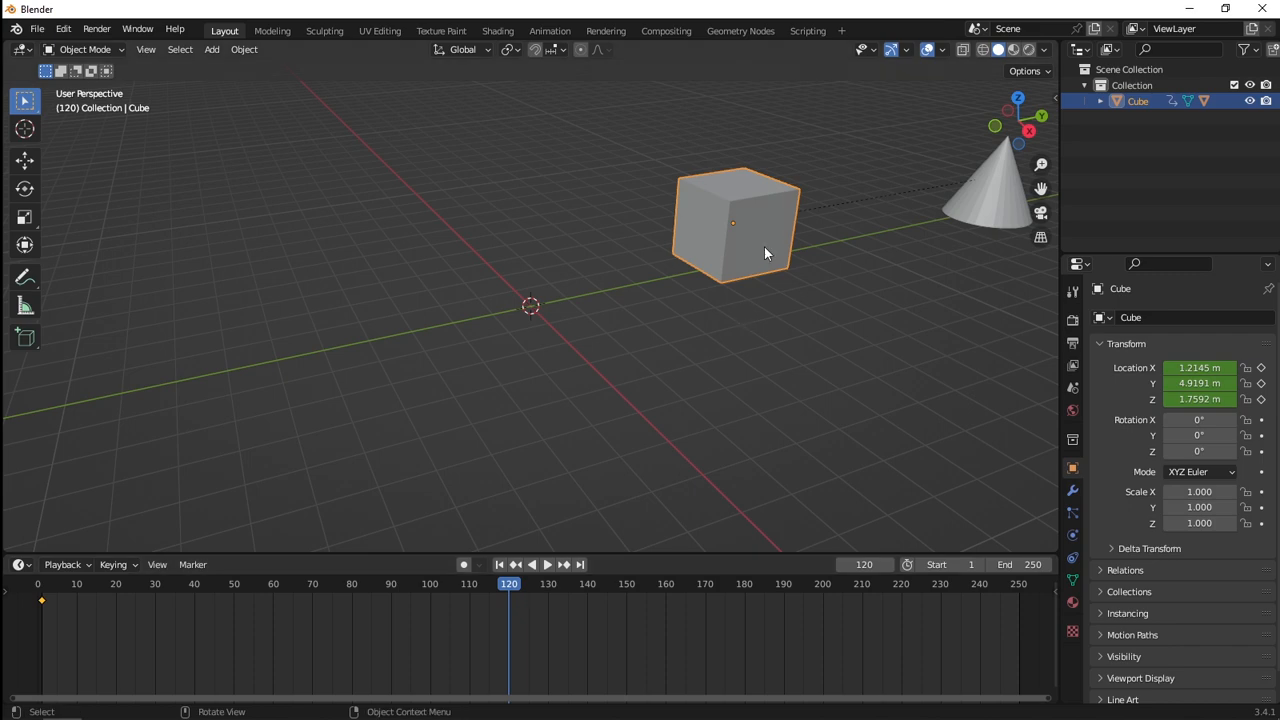
{"action": "key", "text": "g"}
{"action": "key", "text": "y"}
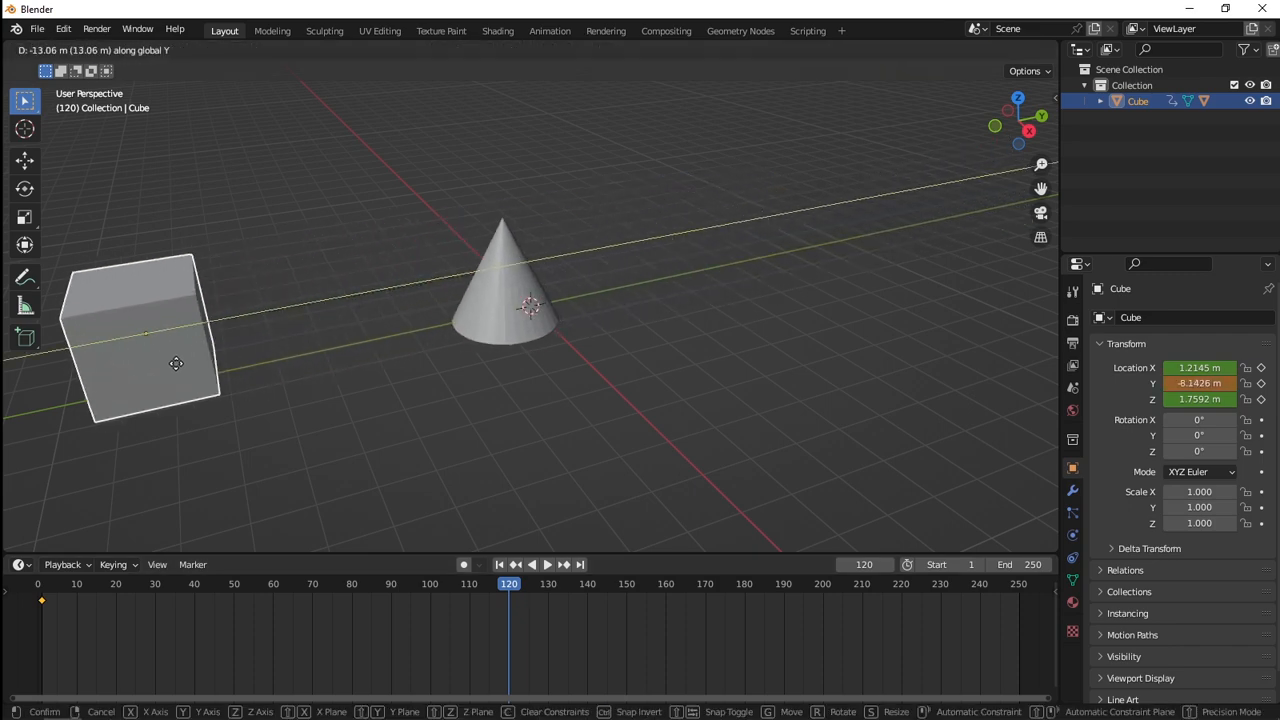
{"action": "left_click", "coordinate": [169, 370]}
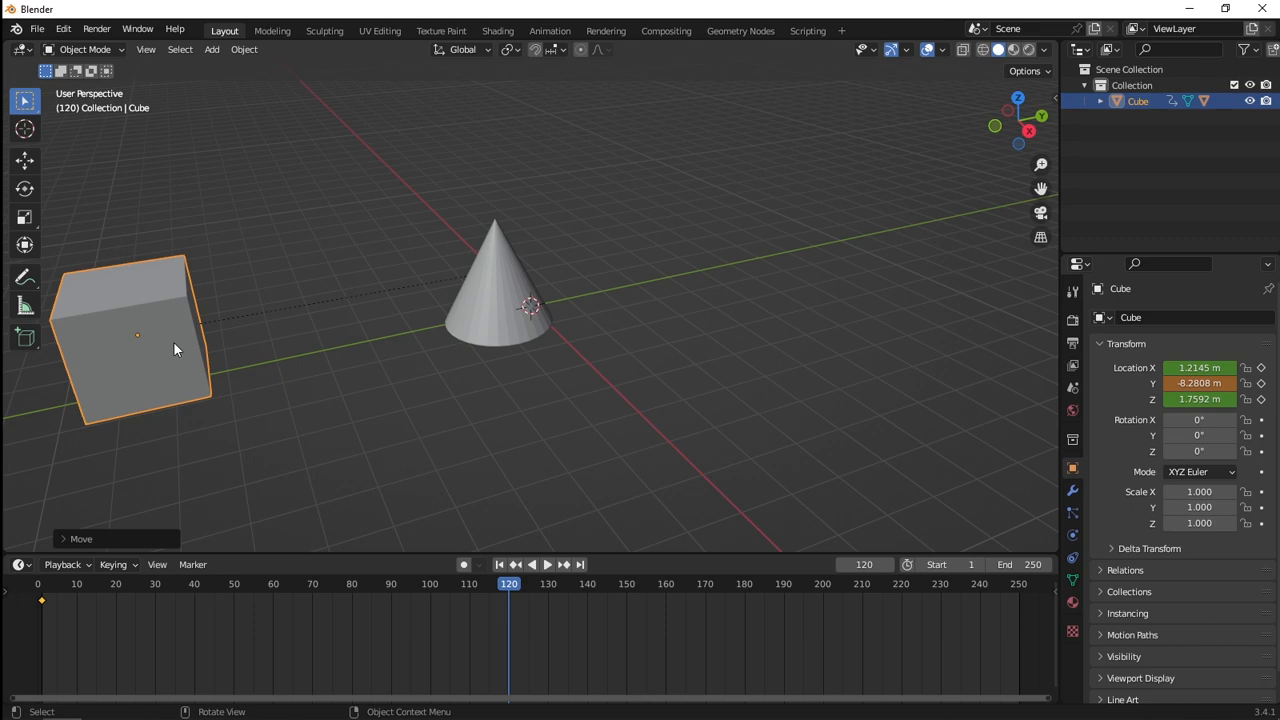
{"action": "key", "text": "i"}
{"action": "left_click", "coordinate": [173, 341]}
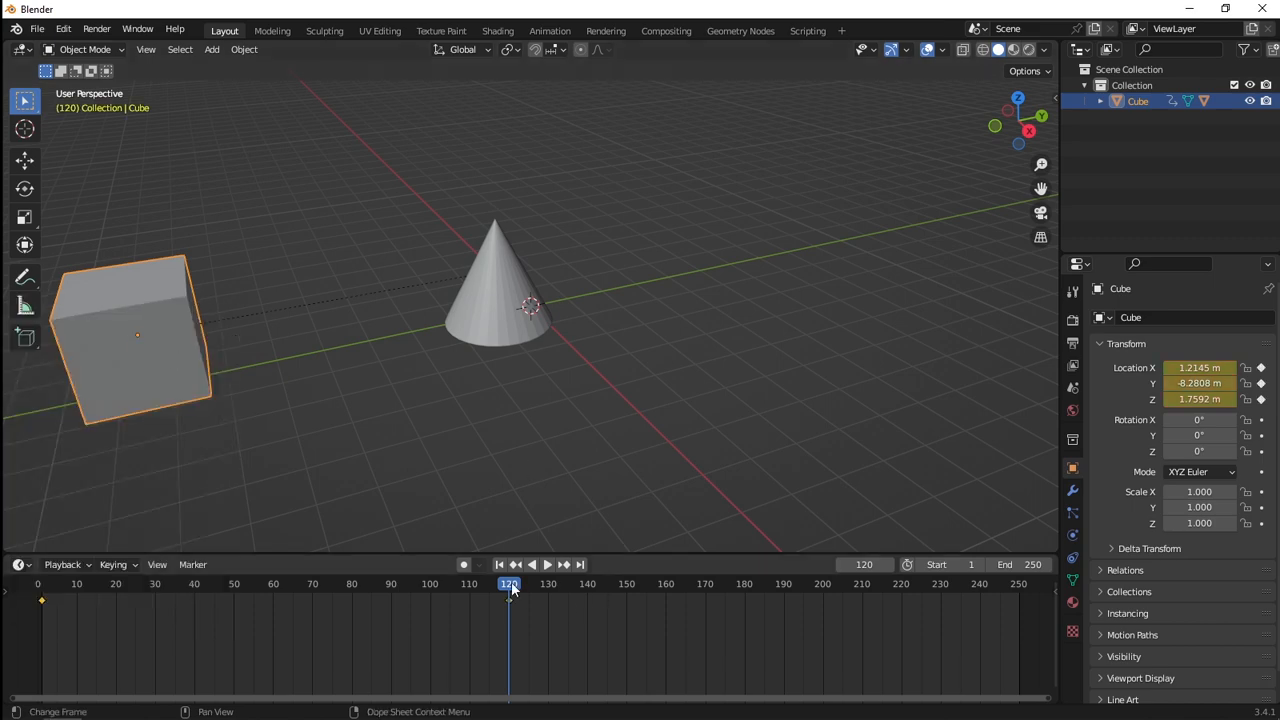
Step: Play the cube and cone animation from the start, stop it, and return to frame 1
{"action": "left_click_drag", "start_coordinate": [509, 592], "coordinate": [37, 592]}
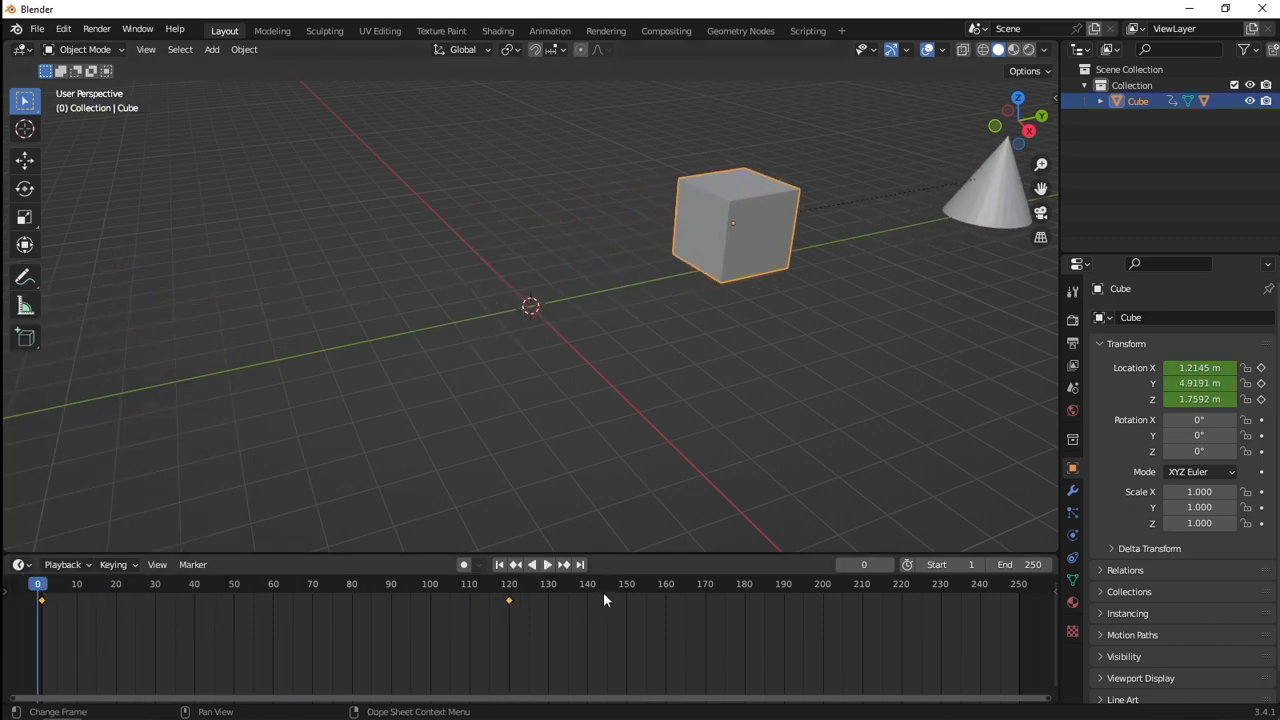
{"action": "left_click", "coordinate": [547, 564]}
{"action": "left_click", "coordinate": [749, 396]}
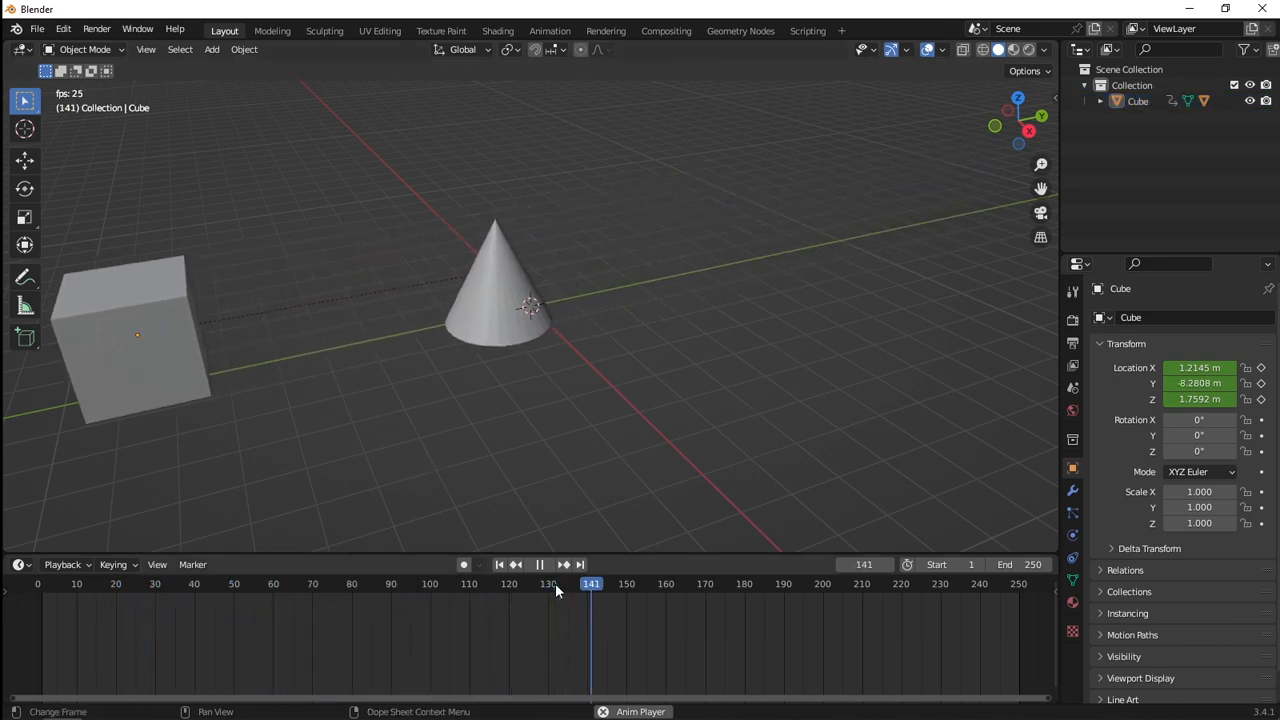
{"action": "key", "text": "space"}
{"action": "left_click", "coordinate": [498, 565]}
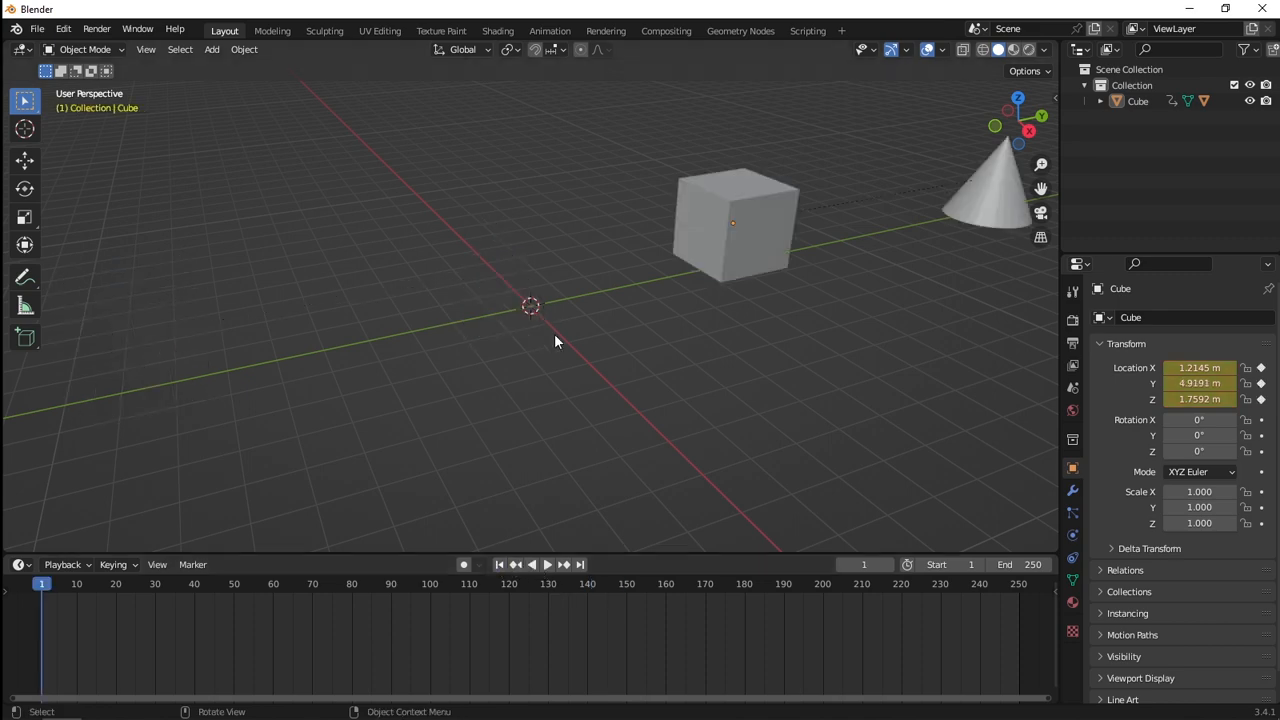
Step: Switch to Notepad, highlight the "parenting object :" heading for review, and minimize it to return to Blender
{"action": "key", "text": "alt+Tab"}
{"action": "left_click", "coordinate": [632, 144]}
{"action": "left_click_drag", "start_coordinate": [632, 144], "coordinate": [102, 144]}
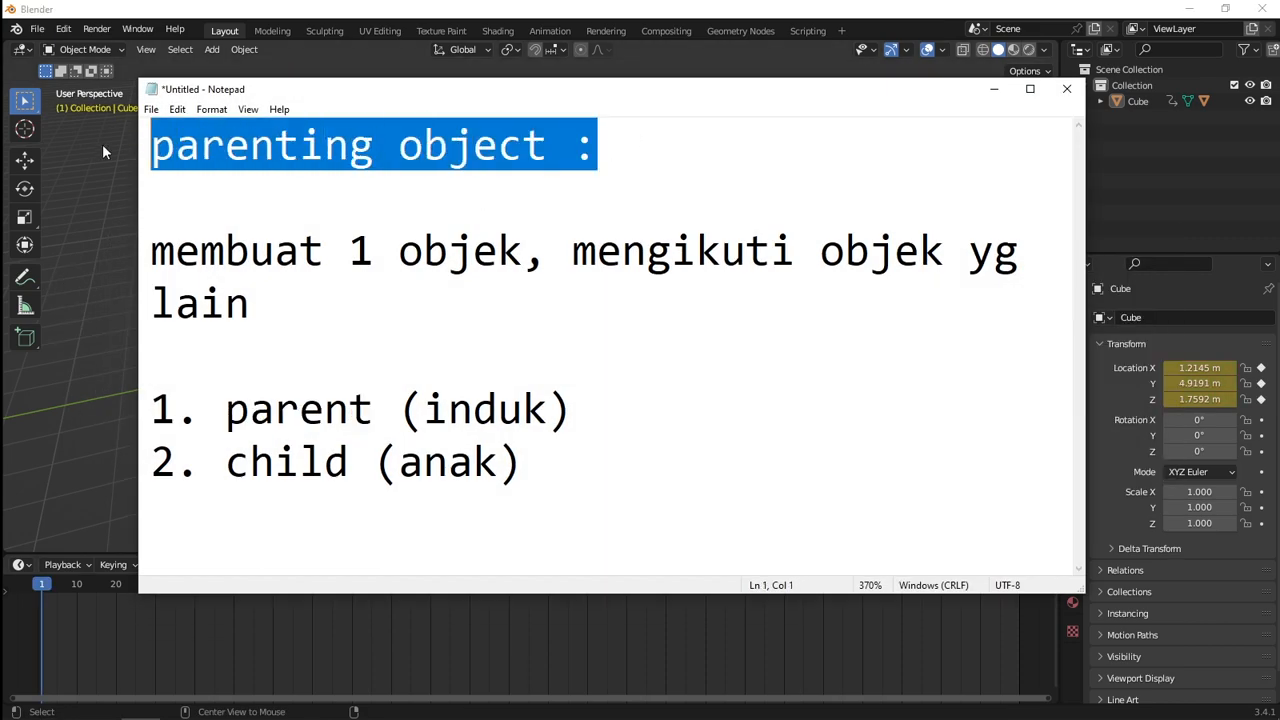
{"action": "left_click", "coordinate": [996, 92]}
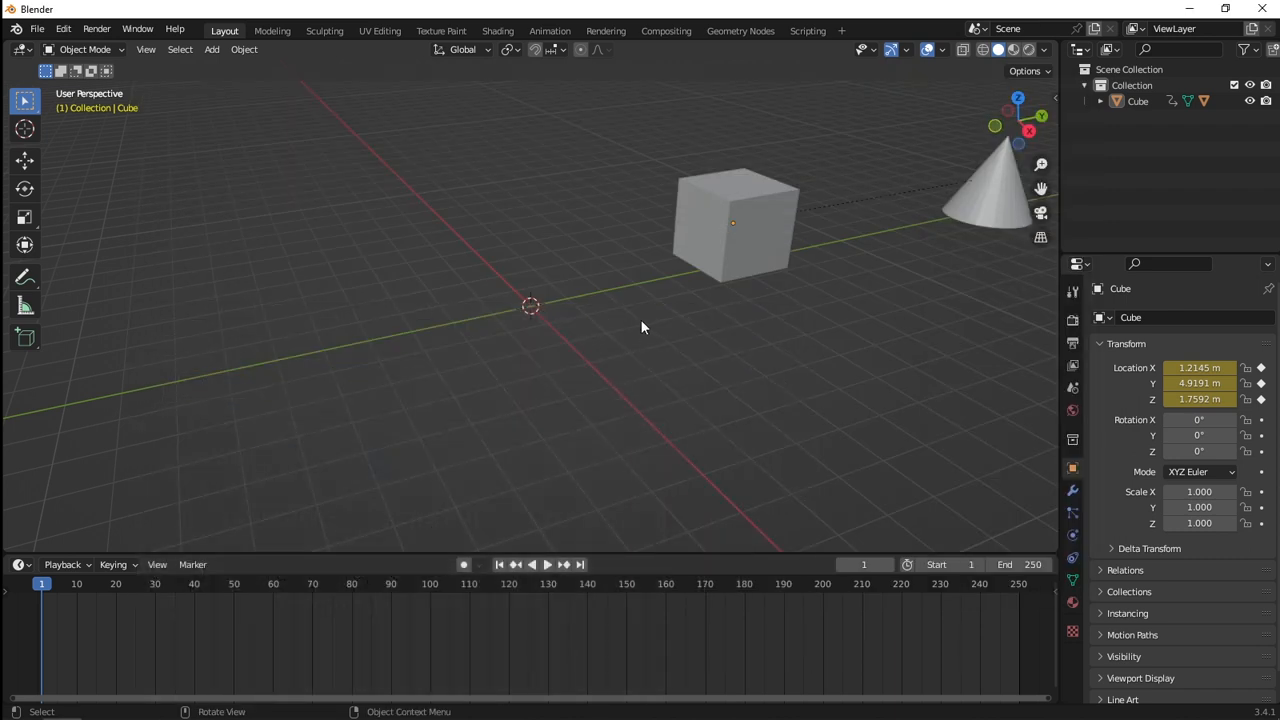
Step: Delete all objects in the scene and add a UV sphere at the origin
{"action": "key", "text": "a"}
{"action": "key", "text": "Delete"}
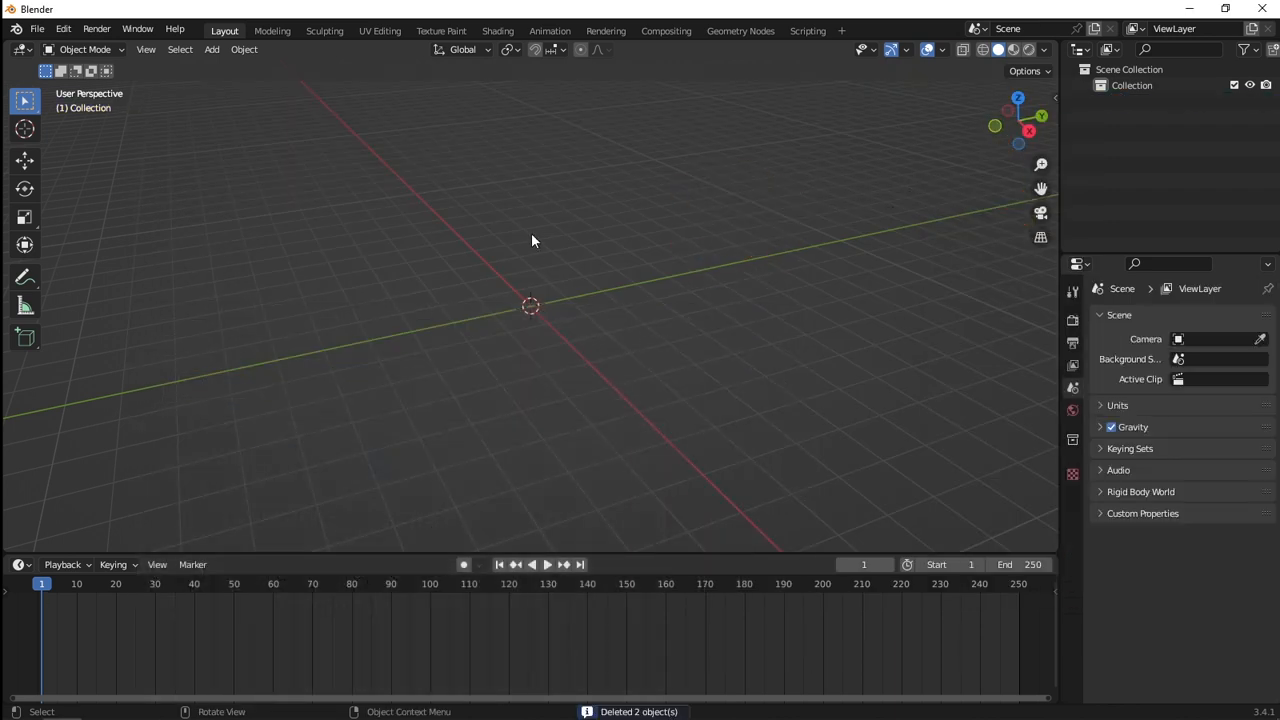
{"action": "key", "text": "shift+a"}
{"action": "mouse_move", "coordinate": [535, 287]}
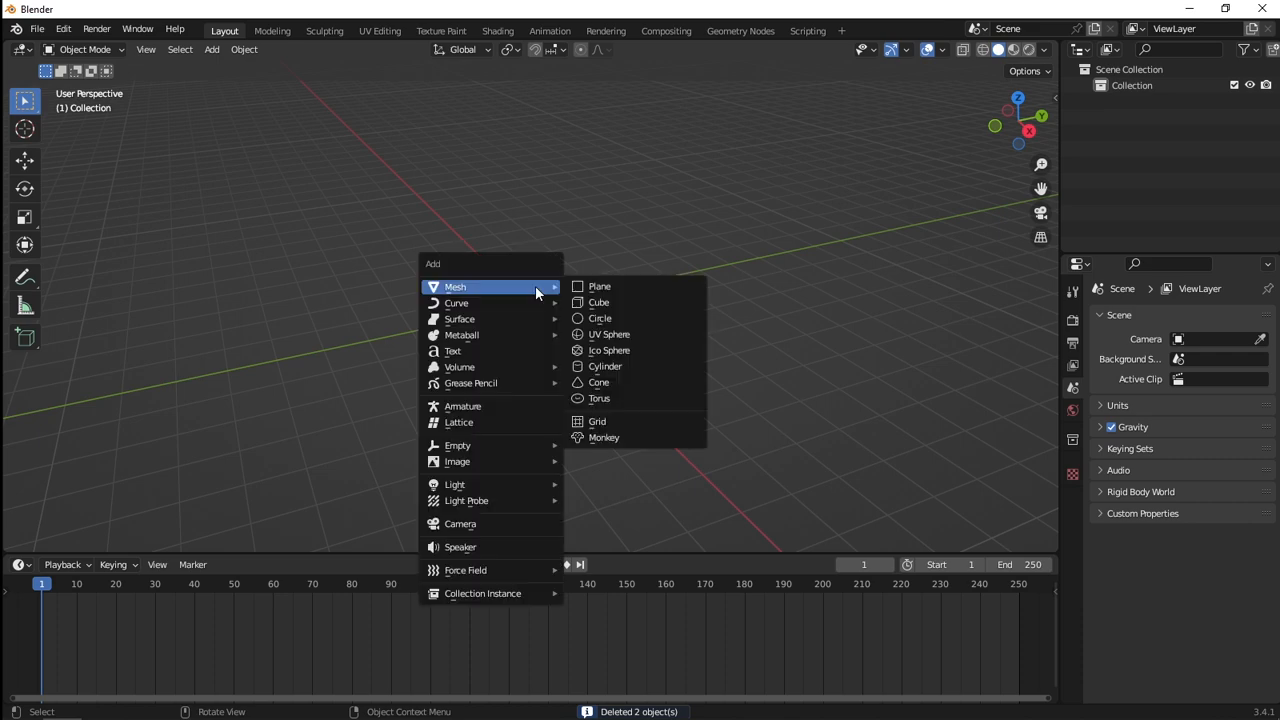
{"action": "left_click", "coordinate": [642, 336]}
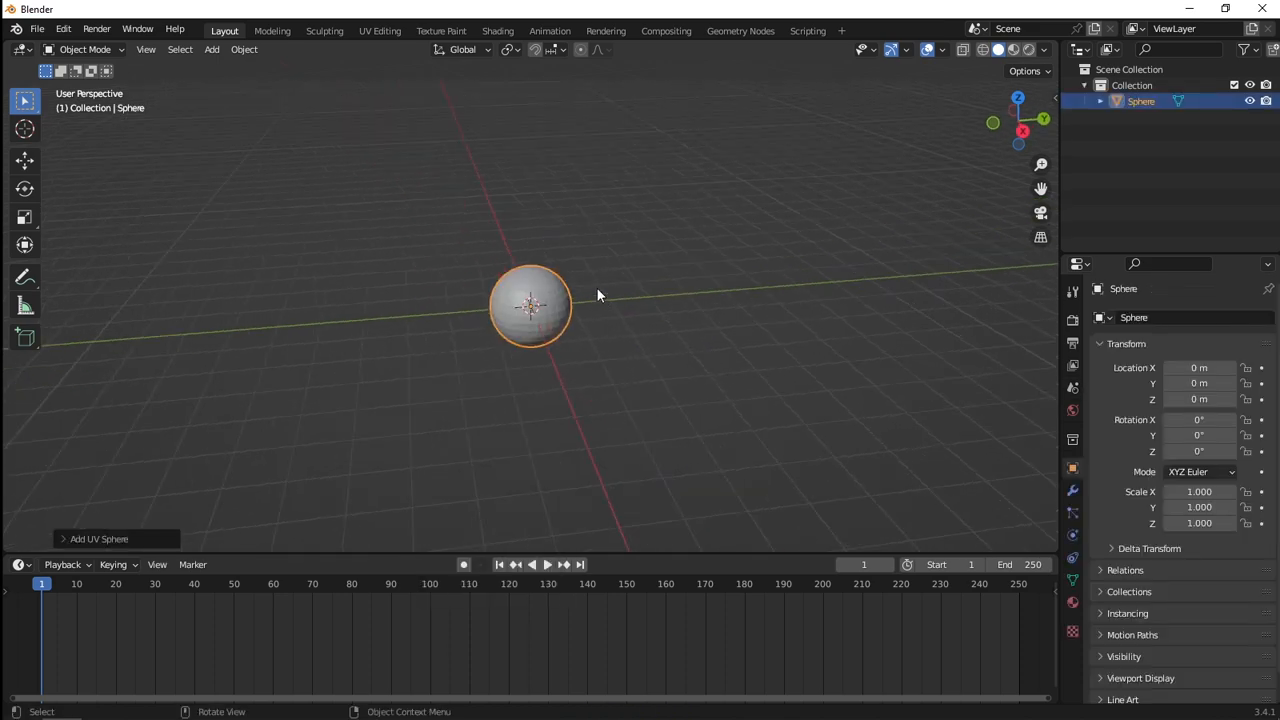
Step: Shade the sphere smooth, scale it uniformly to about 2.28, and deselect it
{"action": "right_click", "coordinate": [559, 290]}
{"action": "left_click", "coordinate": [546, 296]}
{"action": "key", "text": "s"}
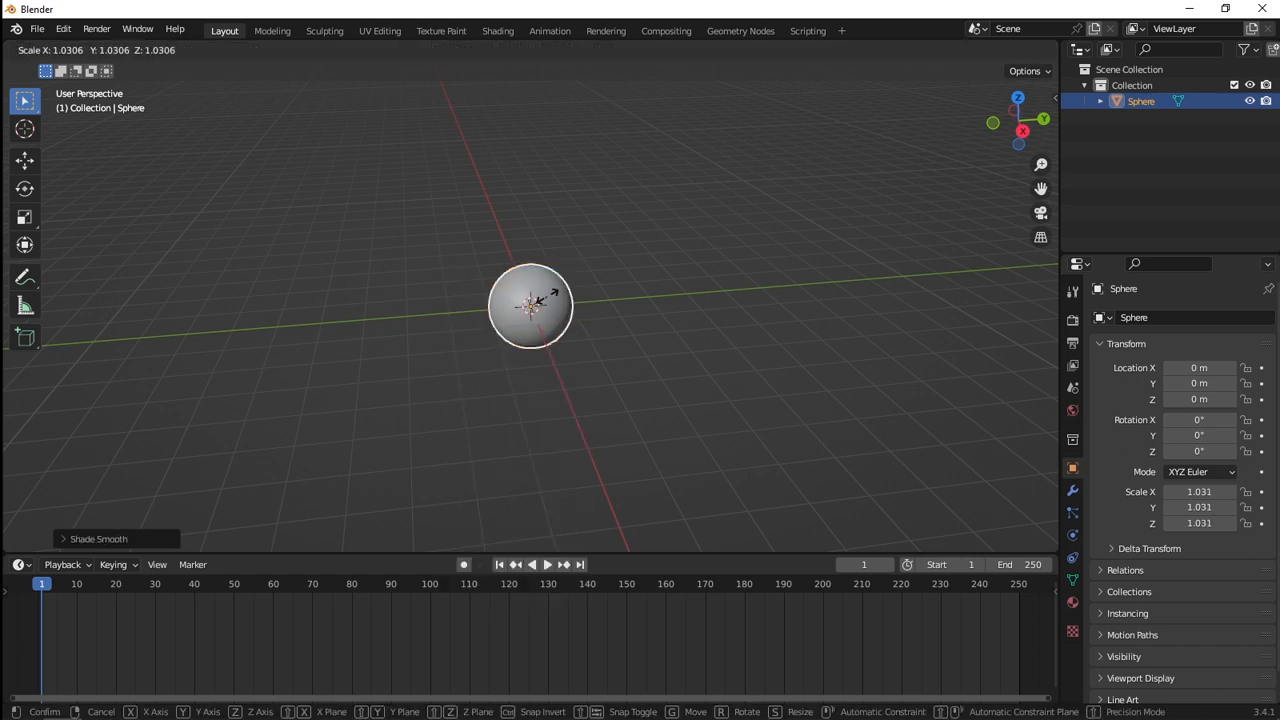
{"action": "left_click", "coordinate": [572, 302]}
{"action": "left_click", "coordinate": [729, 325]}
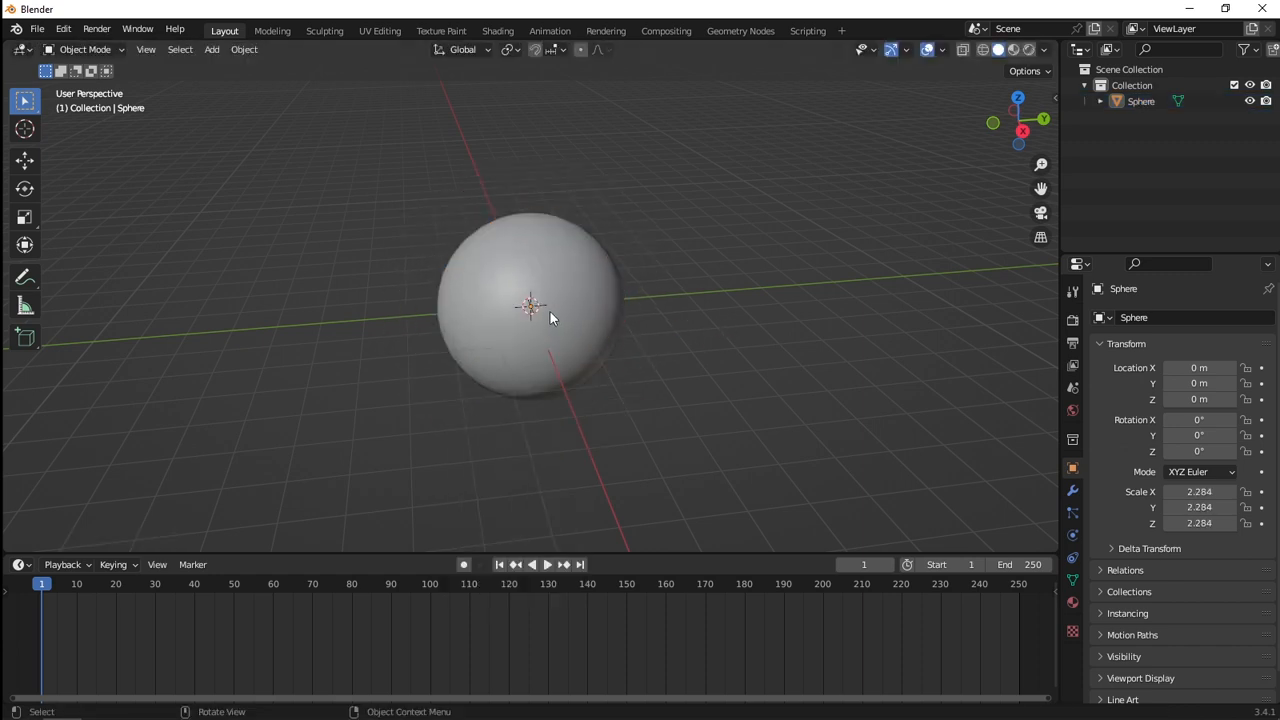
Step: Move the sphere to about X 0.36 m, Y 4.82 m, Z 0.88 m and deselect it
{"action": "left_click", "coordinate": [592, 314]}
{"action": "key", "text": "g"}
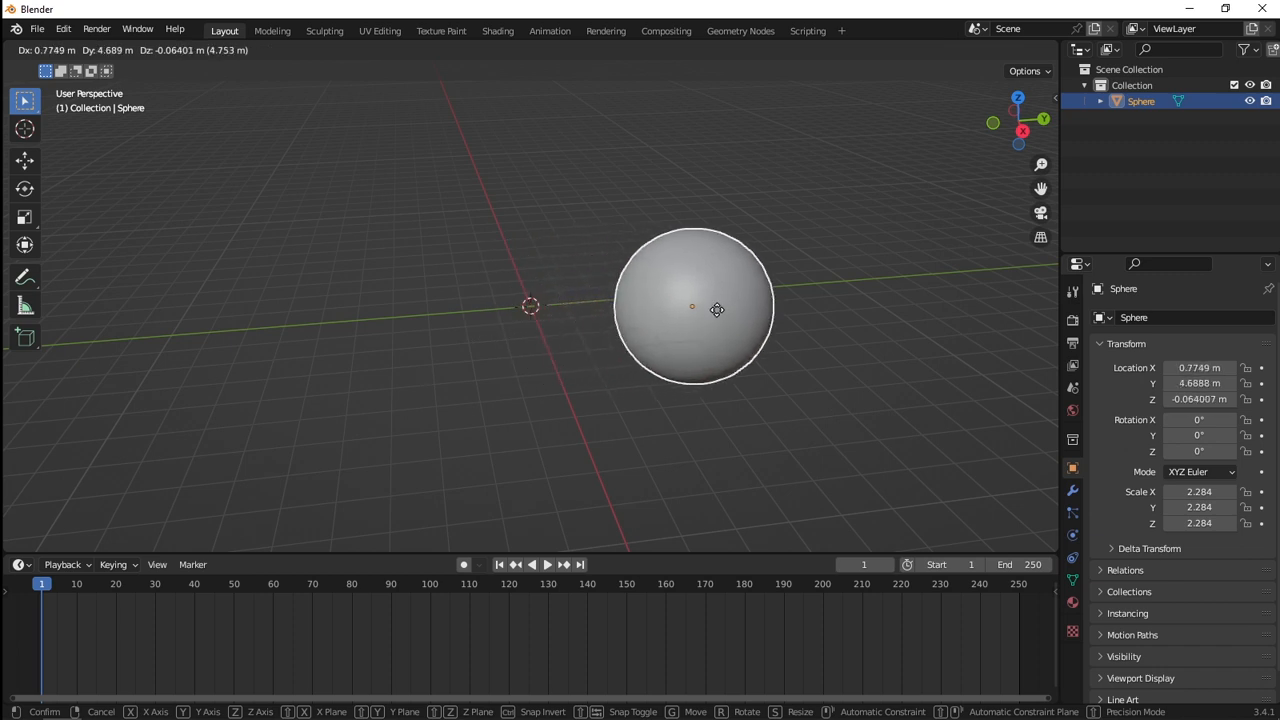
{"action": "left_click", "coordinate": [722, 278]}
{"action": "left_click", "coordinate": [787, 280]}
{"action": "middle_click_drag", "start_coordinate": [787, 280], "coordinate": [712, 273]}
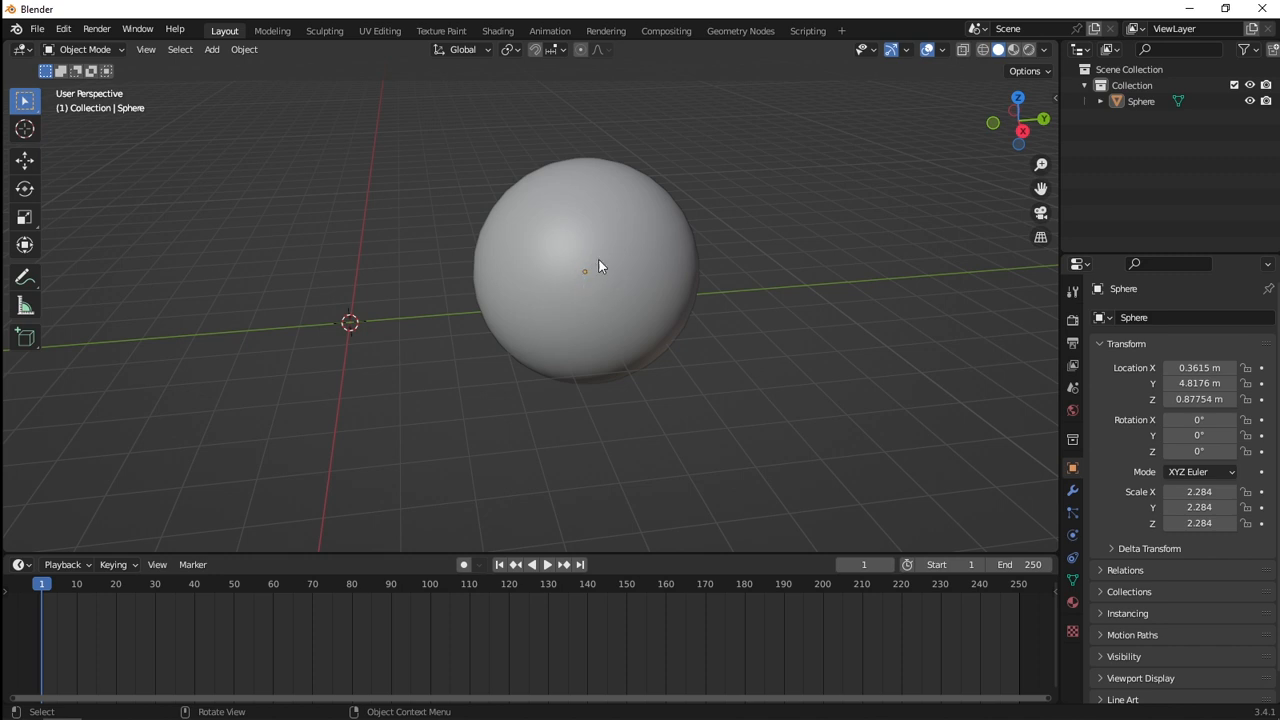
Step: Delete the sphere and add a cube mesh at the world origin
{"action": "scroll", "coordinate": [573, 287], "scroll_direction": "down", "scroll_amount": 2}
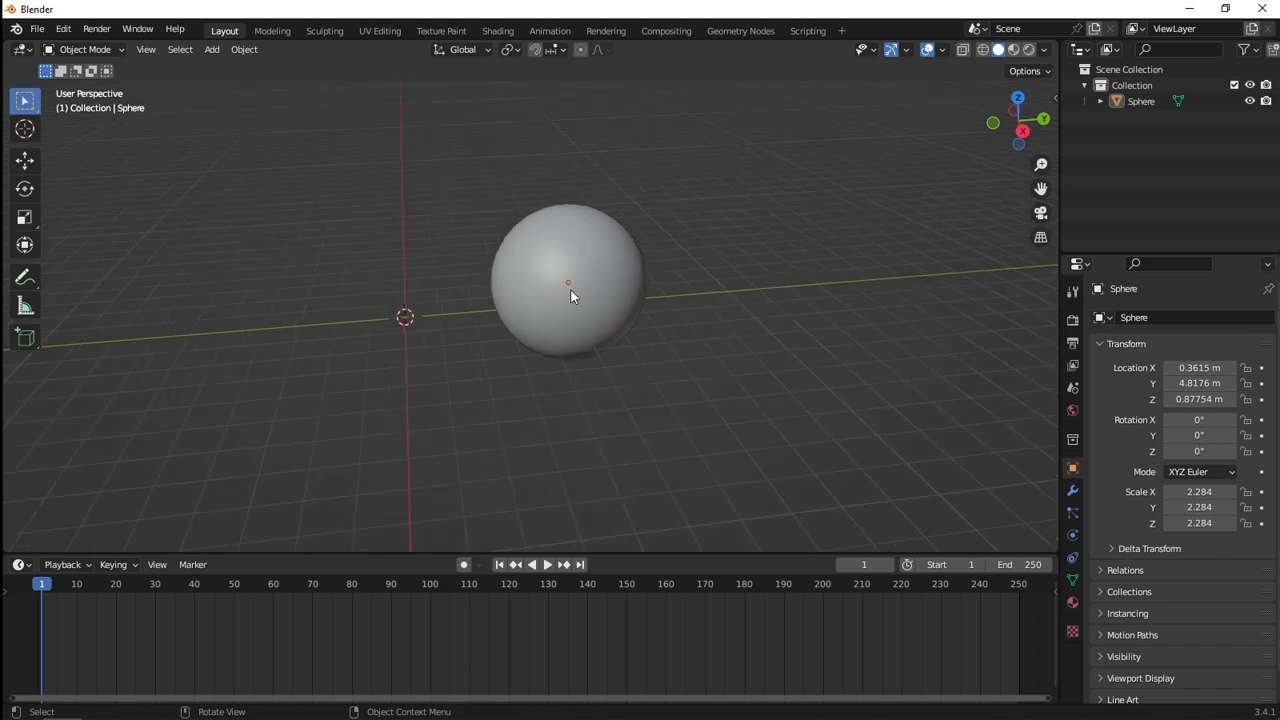
{"action": "scroll", "coordinate": [574, 284], "scroll_direction": "down", "scroll_amount": 2}
{"action": "left_click", "coordinate": [574, 284]}
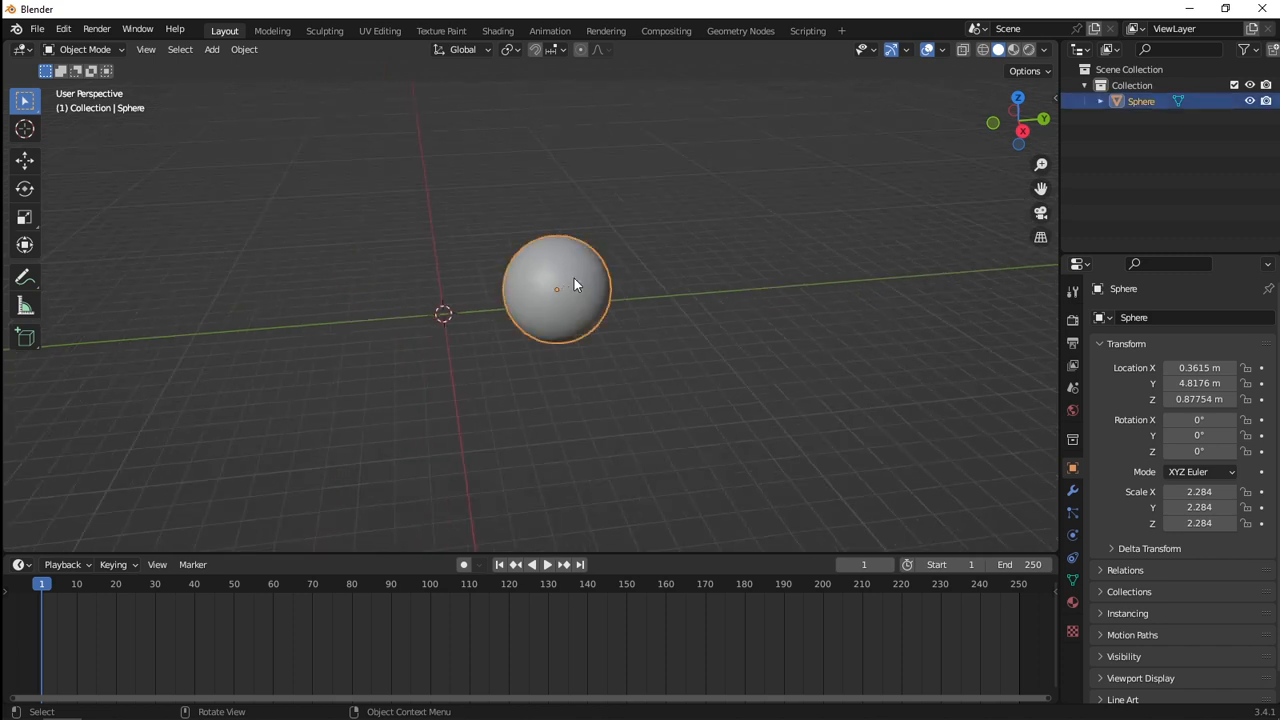
{"action": "key", "text": "Delete"}
{"action": "key", "text": "shift+a"}
{"action": "mouse_move", "coordinate": [570, 271]}
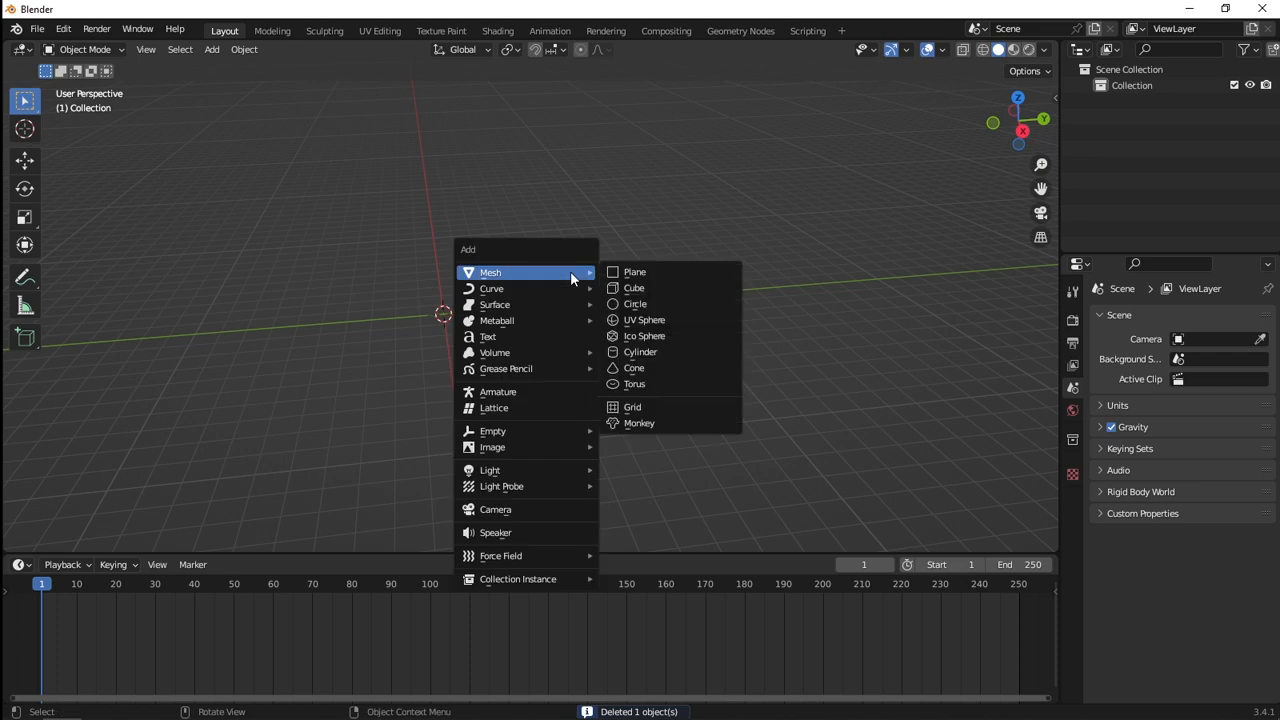
{"action": "left_click", "coordinate": [647, 288]}
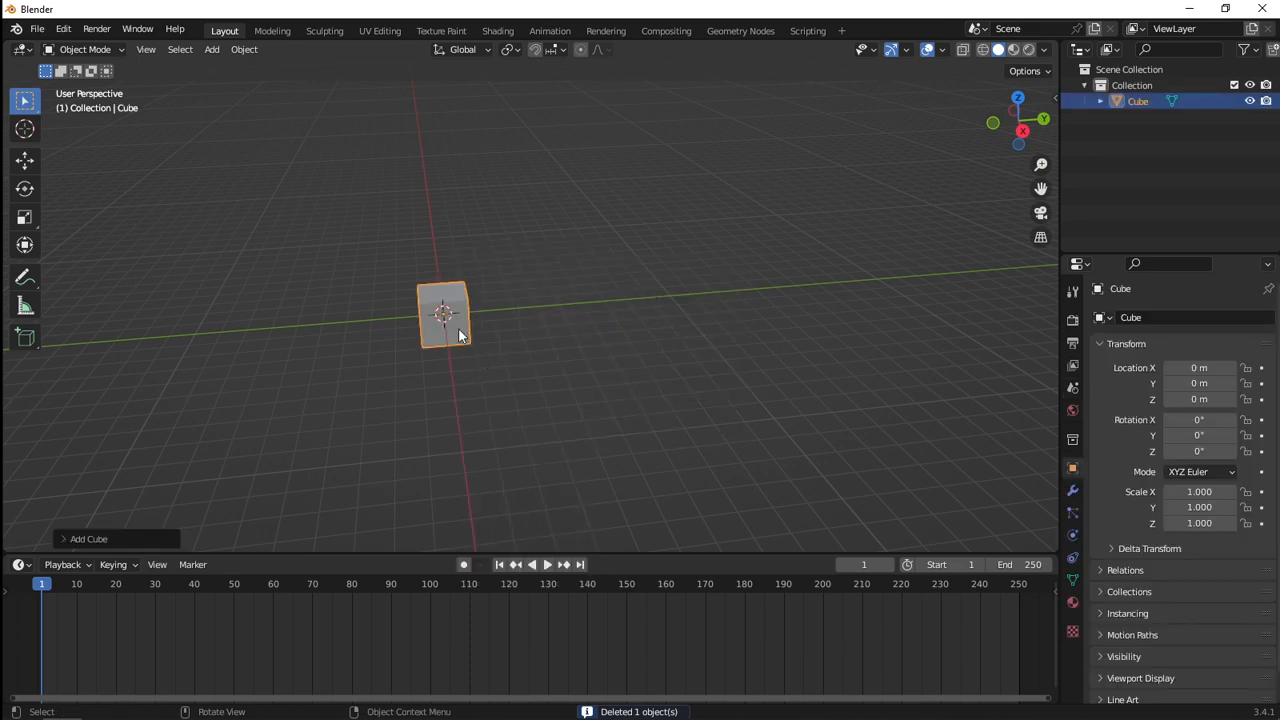
Step: Scale the cube uniformly to about 2.13 and move it to about X 0.91 m, Y 7.90 m, Z 0.76 m
{"action": "key", "text": "s"}
{"action": "left_click", "coordinate": [478, 338]}
{"action": "key", "text": "g"}
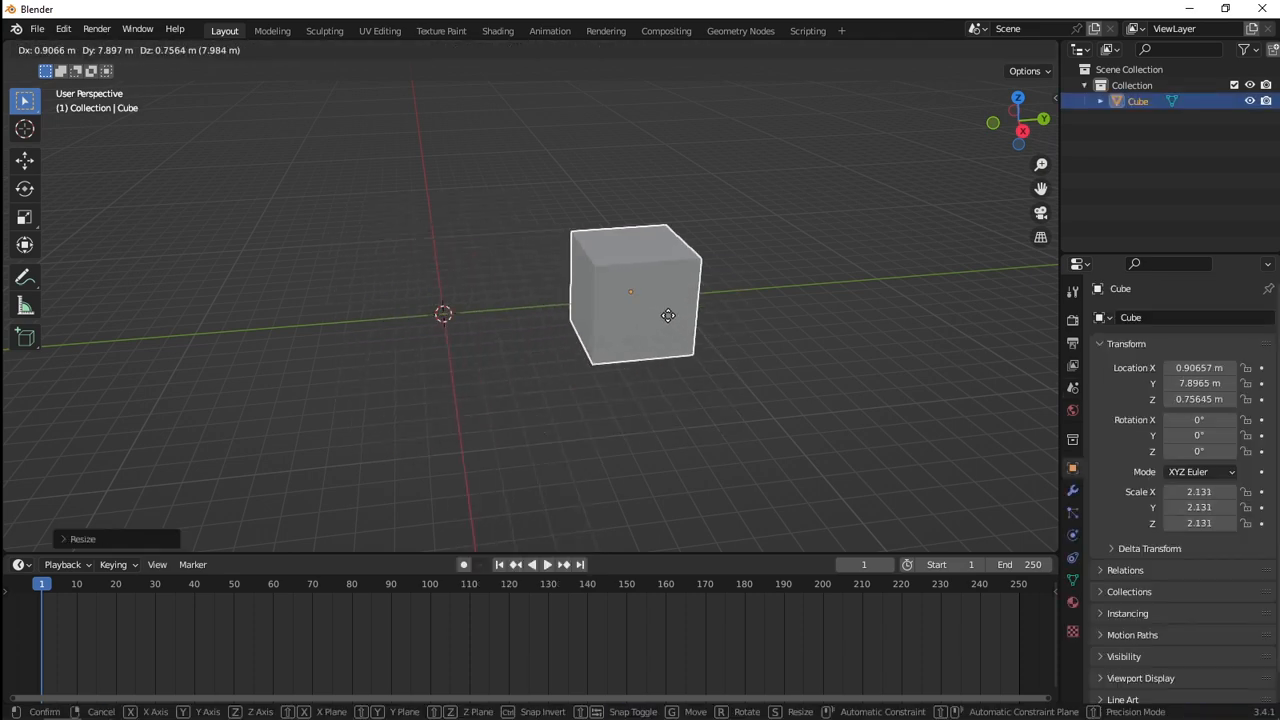
{"action": "left_click", "coordinate": [668, 315]}
{"action": "left_click", "coordinate": [784, 338]}
{"action": "left_click", "coordinate": [662, 292]}
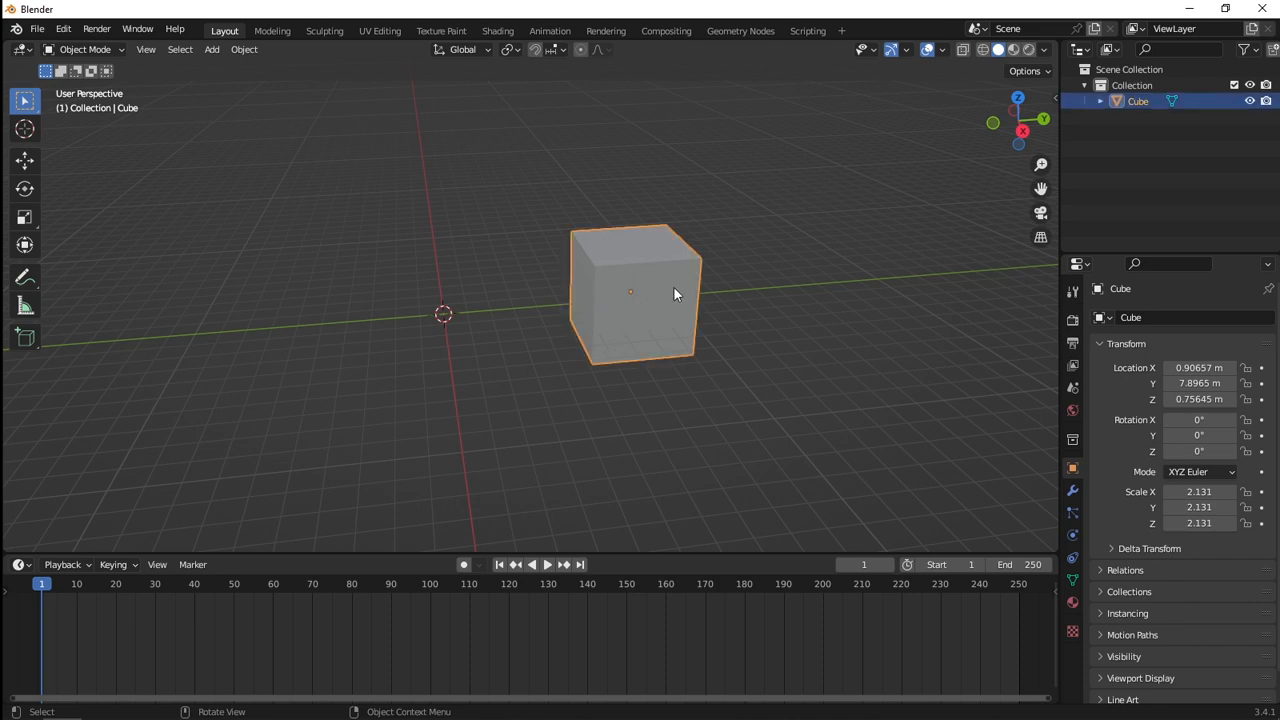
Step: Try a free rotation of the cube around its centred origin, cancel it, and deselect the cube
{"action": "middle_click_drag", "start_coordinate": [674, 291], "coordinate": [733, 290]}
{"action": "key", "text": "r"}
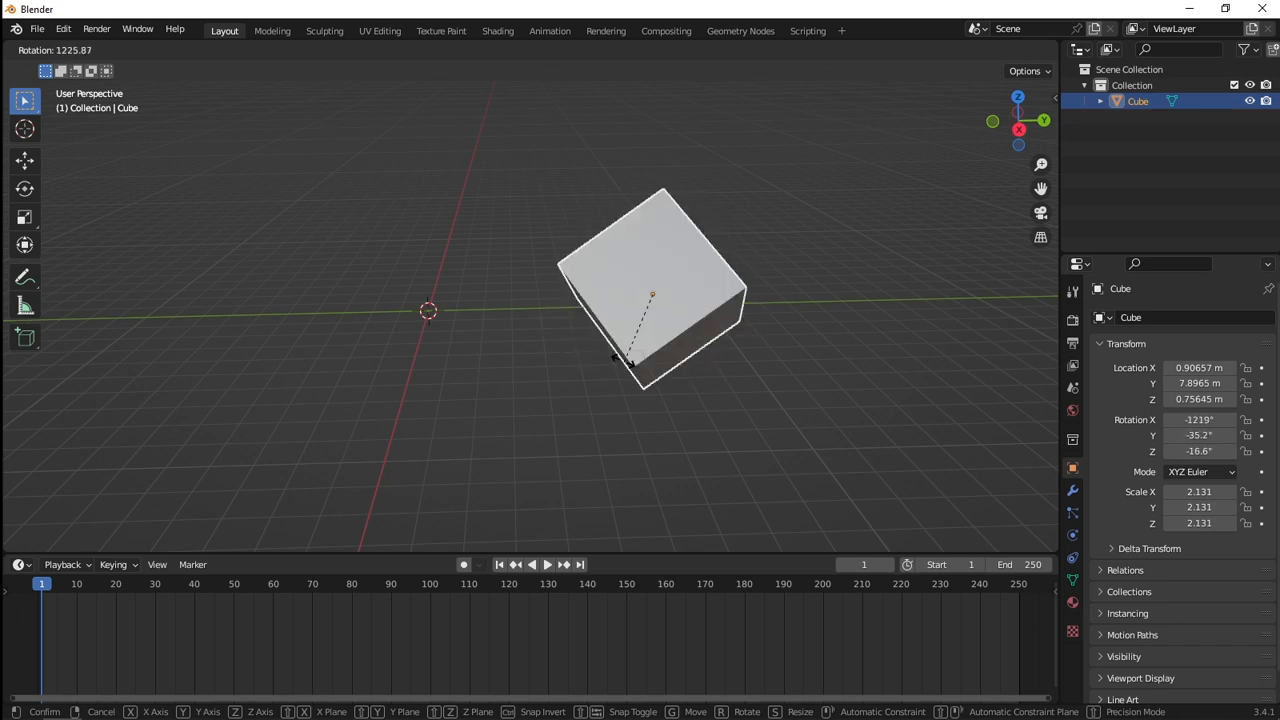
{"action": "key", "text": "Escape"}
{"action": "left_click", "coordinate": [768, 316]}
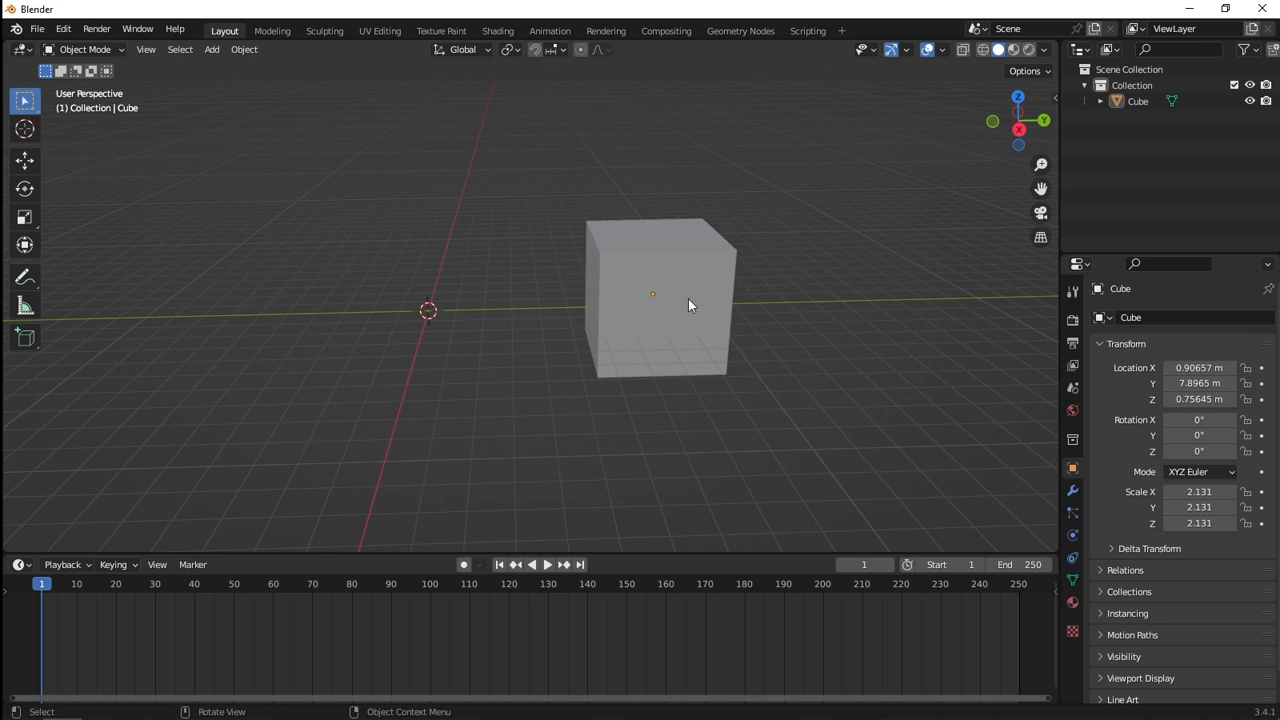
Step: Switch the cube to Edit Mode and select all of its geometry
{"action": "left_click", "coordinate": [688, 300]}
{"action": "left_click", "coordinate": [112, 52]}
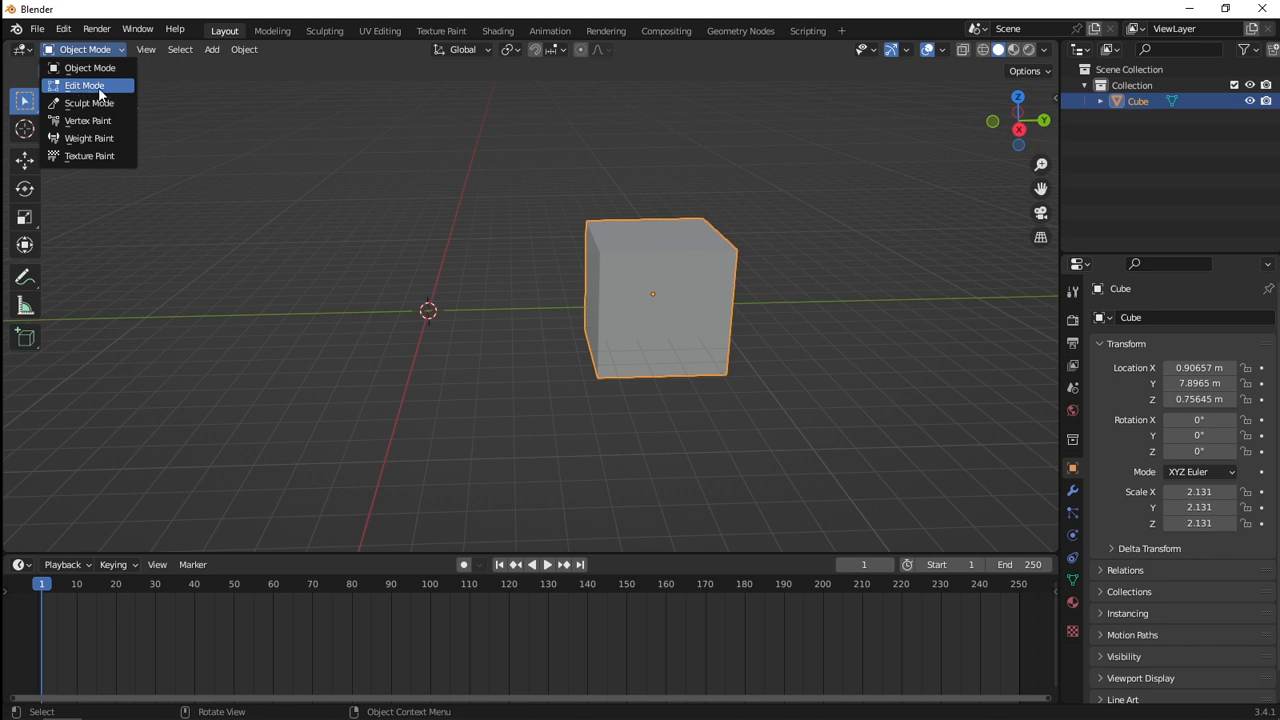
{"action": "left_click", "coordinate": [86, 88]}
{"action": "left_click", "coordinate": [582, 290]}
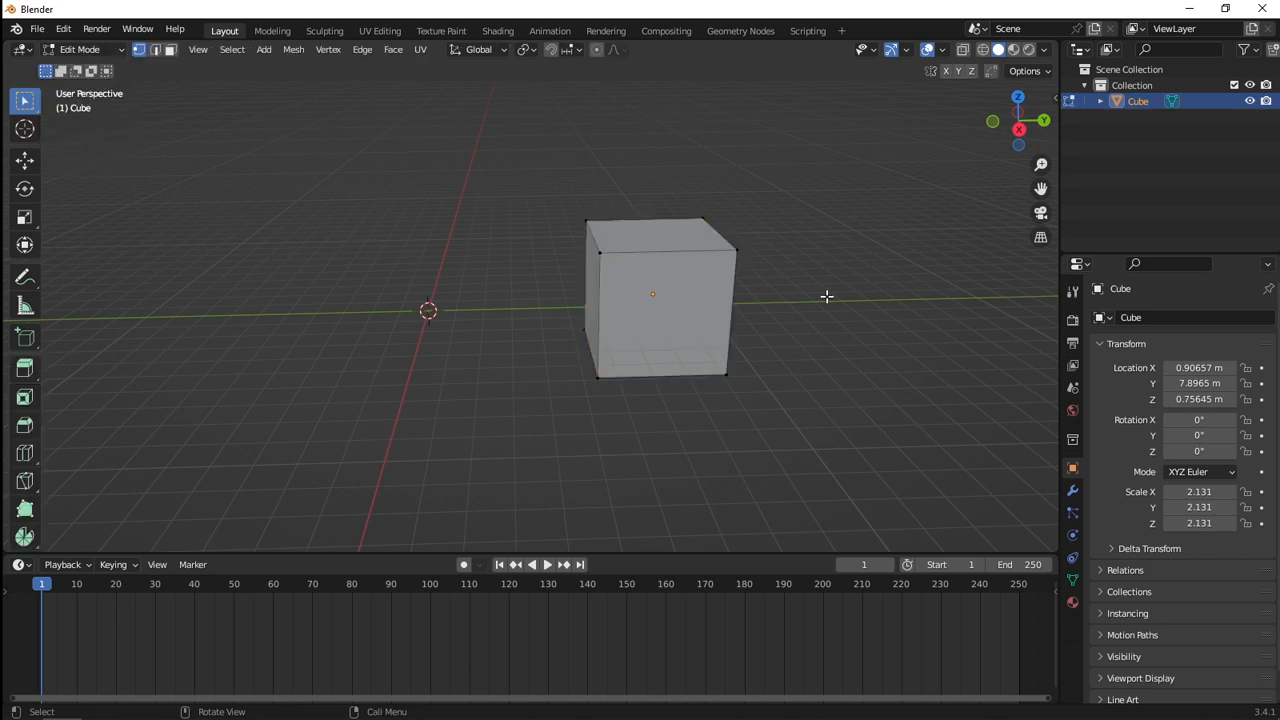
{"action": "key", "text": "a"}
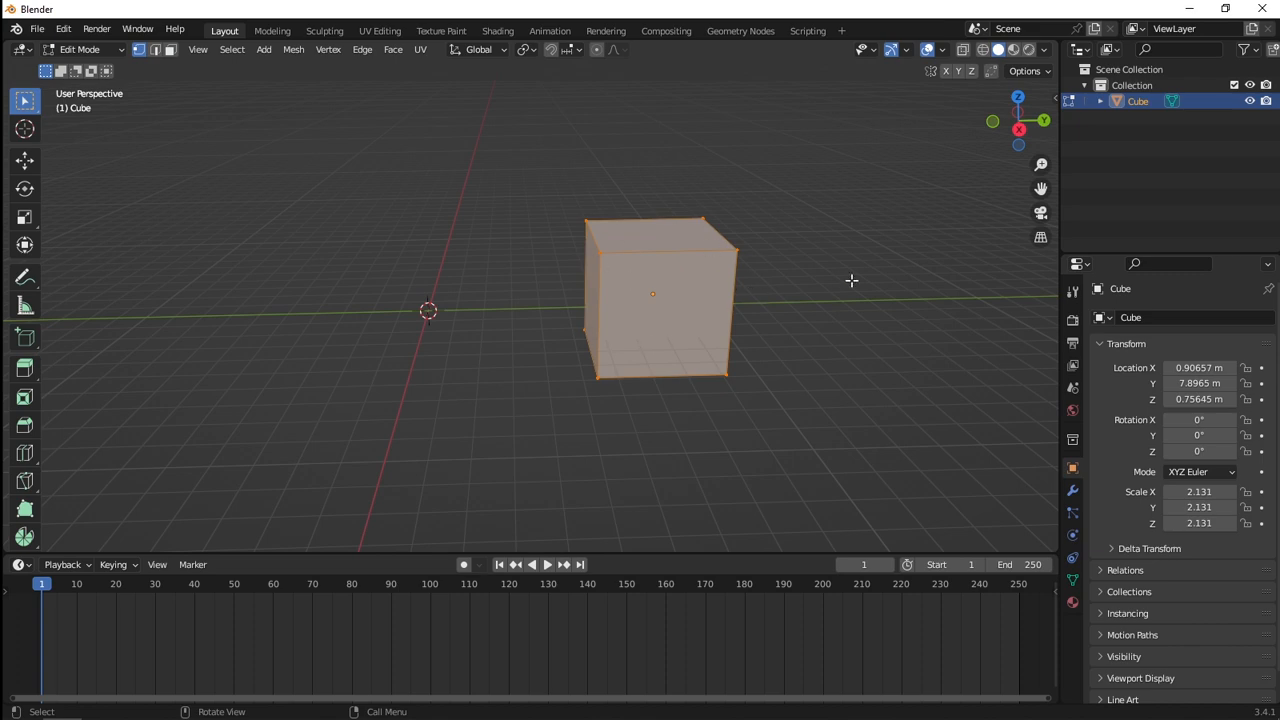
{"action": "mouse_move", "coordinate": [851, 280]}
{"action": "middle_mouse_down"}
{"action": "mouse_move", "coordinate": [649, 274]}
{"action": "mouse_move", "coordinate": [869, 274]}
{"action": "middle_mouse_up"}
{"action": "left_click", "coordinate": [530, 263]}
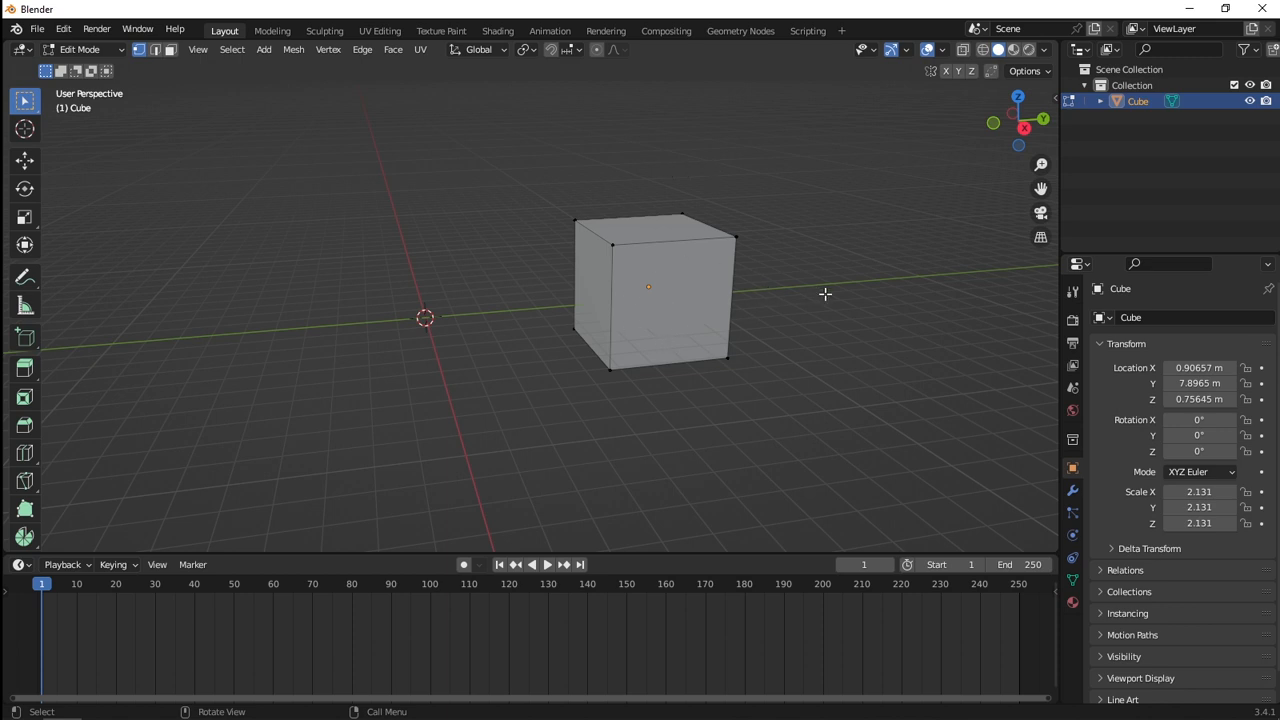
{"action": "key", "text": "a"}
{"action": "middle_click_drag", "start_coordinate": [825, 293], "coordinate": [774, 289]}
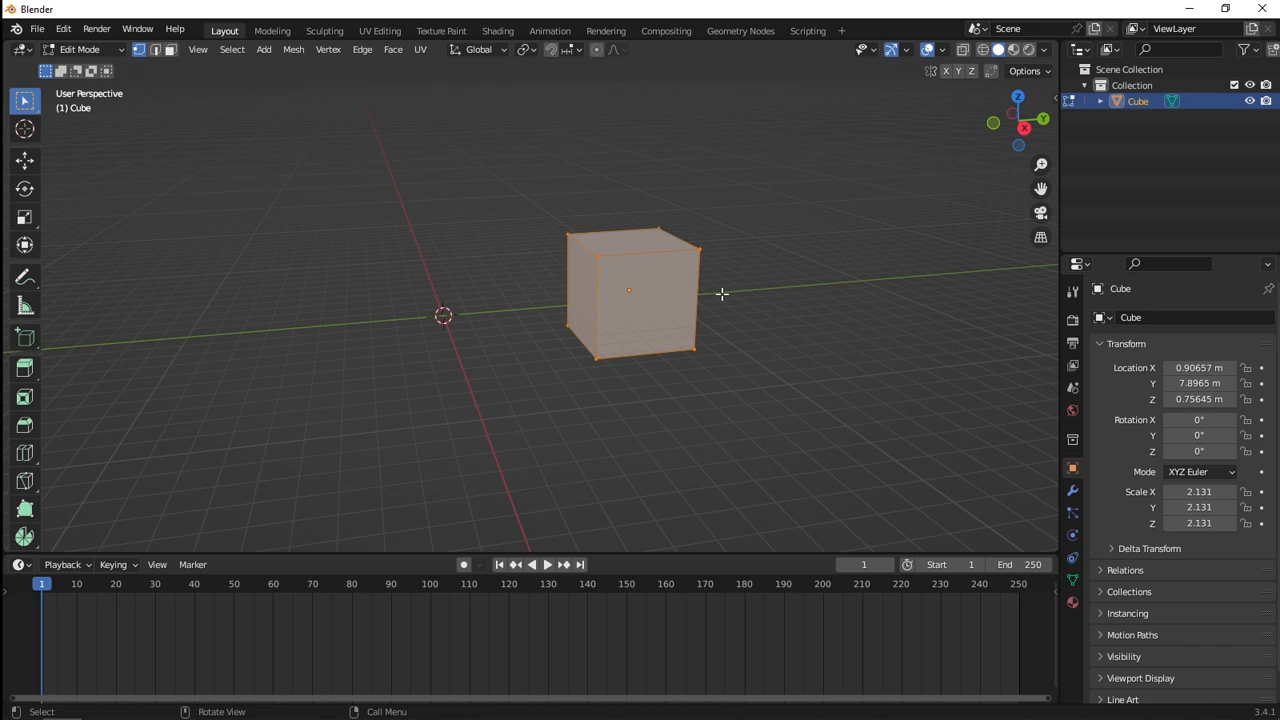
Step: Move the cube's geometry along the positive Y axis away from its origin point and return to Object Mode
{"action": "key", "text": "g"}
{"action": "key", "text": "y"}
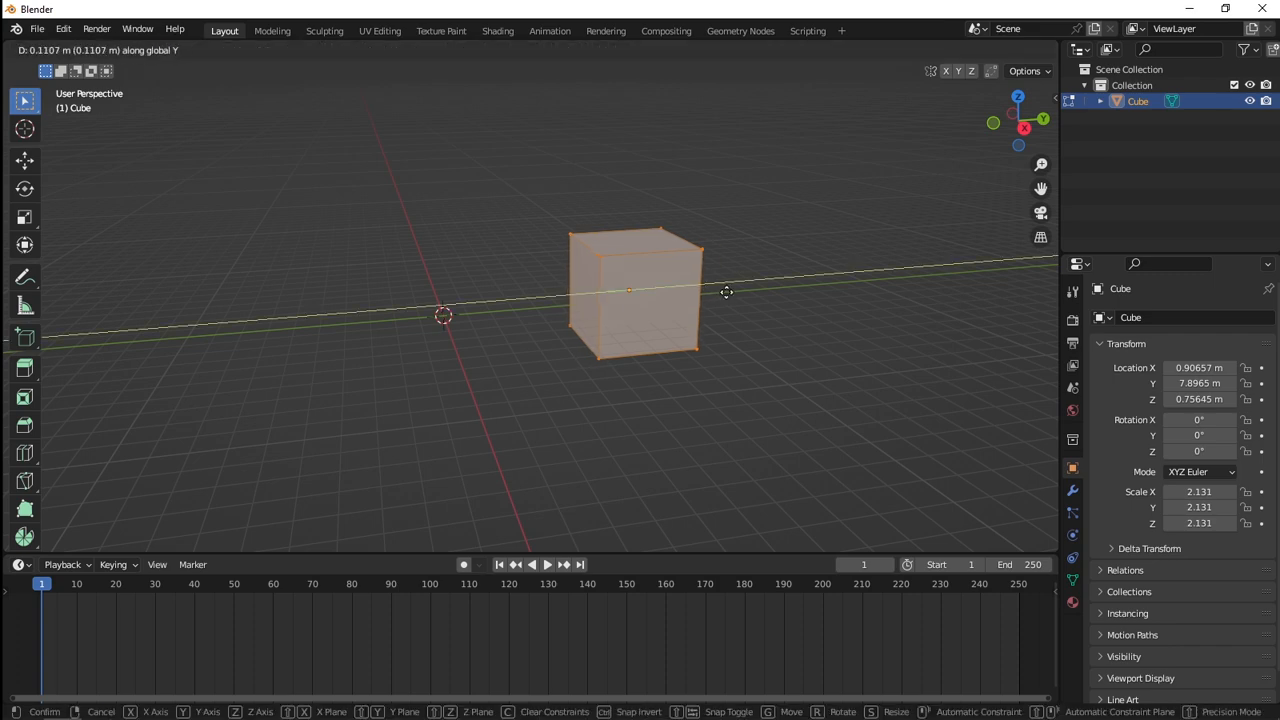
{"action": "left_click", "coordinate": [851, 283]}
{"action": "middle_click_drag", "start_coordinate": [851, 283], "coordinate": [592, 332]}
{"action": "scroll", "coordinate": [592, 332], "scroll_direction": "up", "scroll_amount": 2}
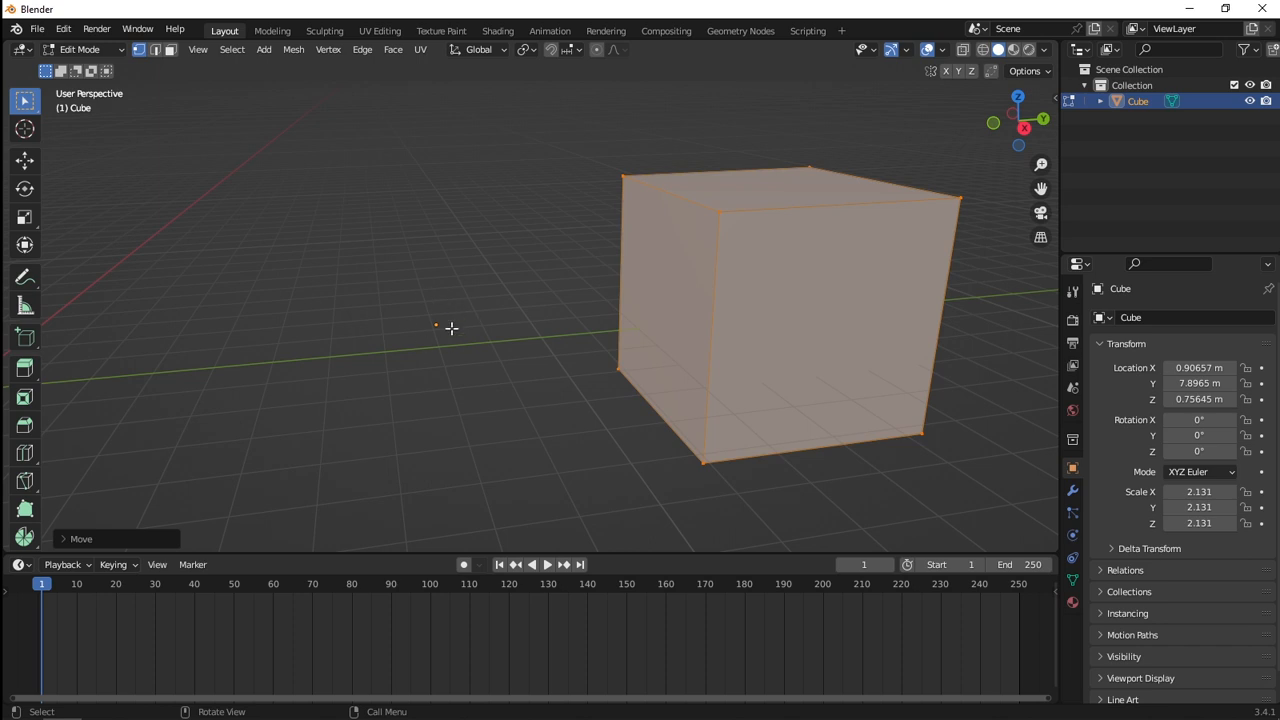
{"action": "scroll", "coordinate": [425, 325], "scroll_direction": "down", "scroll_amount": 3}
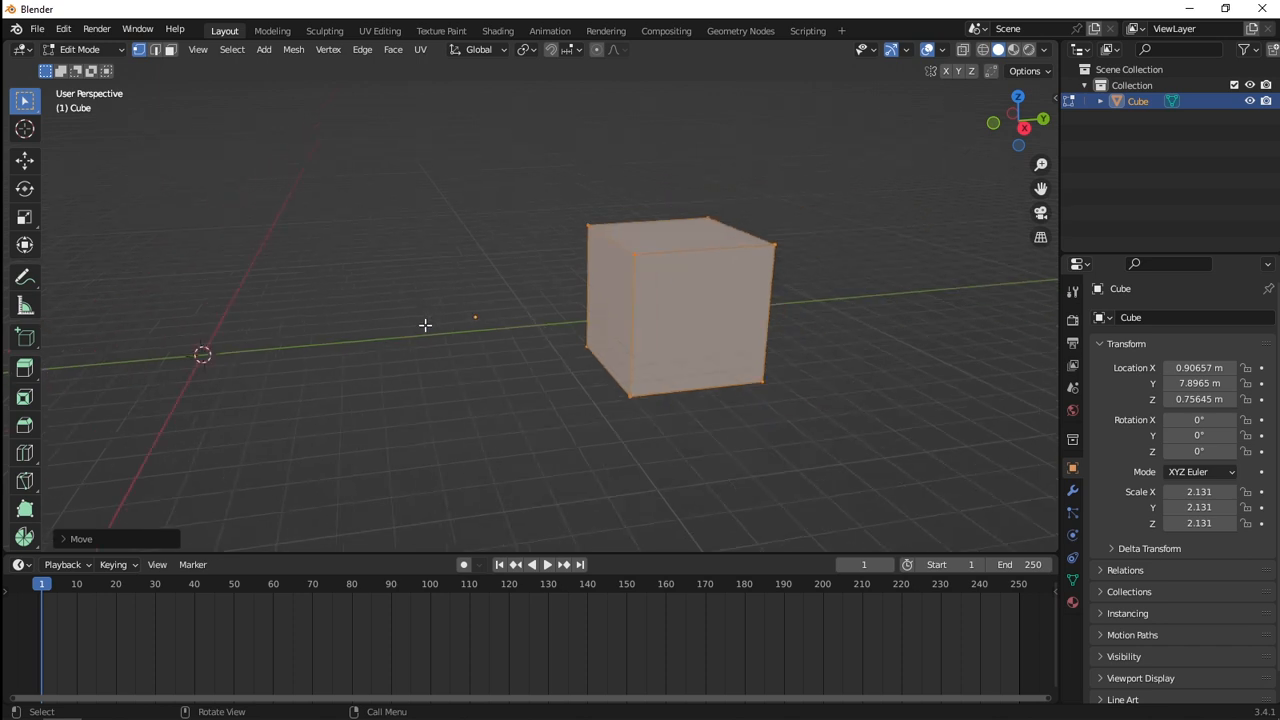
{"action": "left_click", "coordinate": [100, 50]}
{"action": "left_click", "coordinate": [90, 68]}
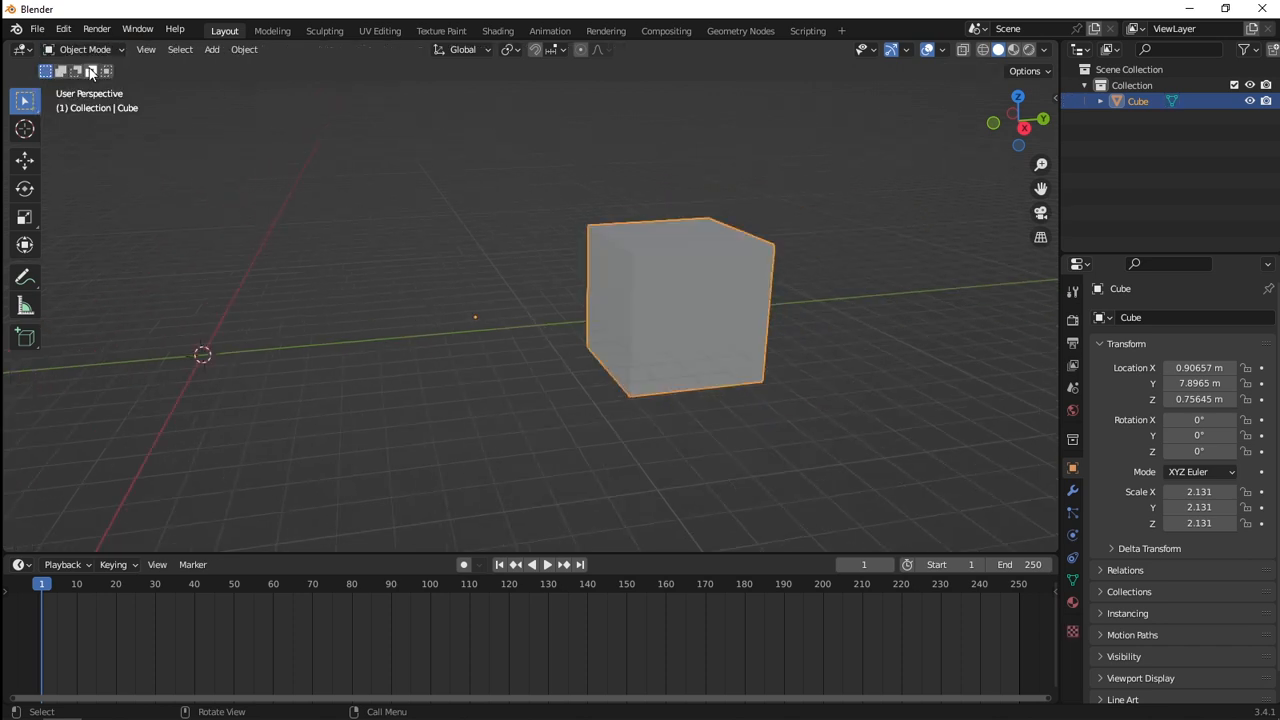
{"action": "scroll", "coordinate": [672, 289], "scroll_direction": "down", "scroll_amount": 2}
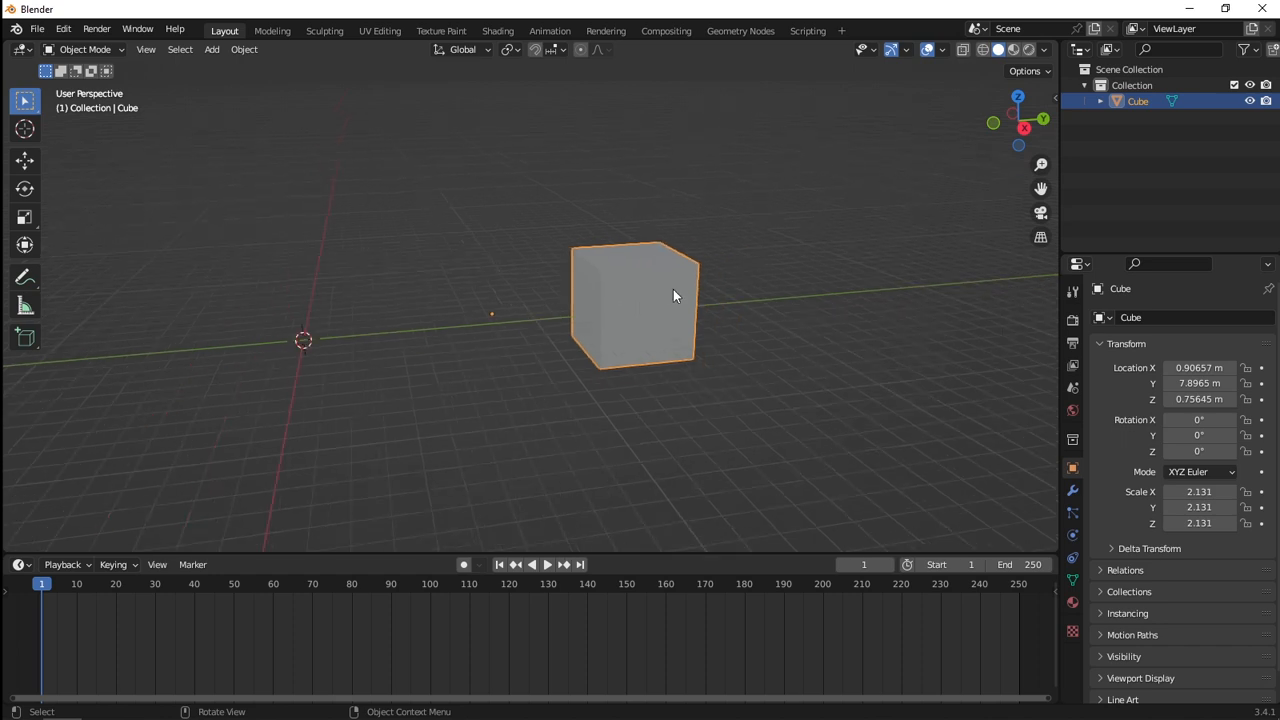
Step: Try rotating and scaling the cube around its offset origin point, cancelling each transform
{"action": "key", "text": "r"}
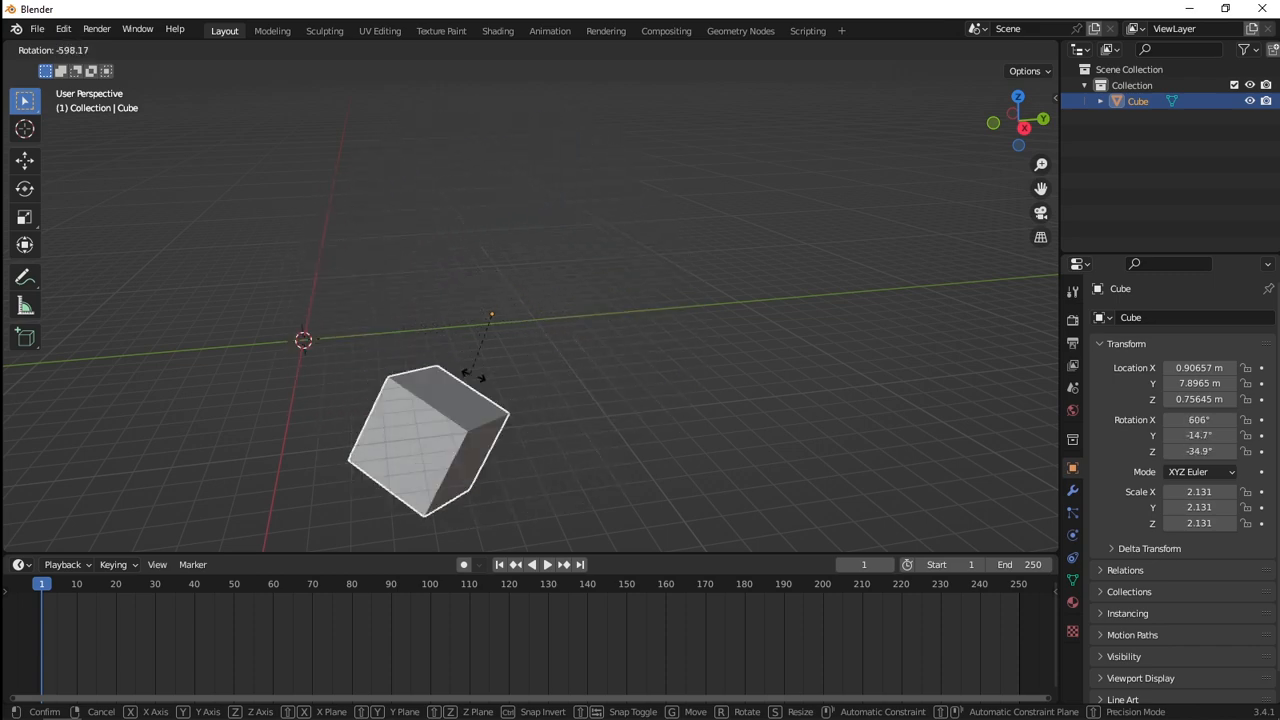
{"action": "key", "text": "Escape"}
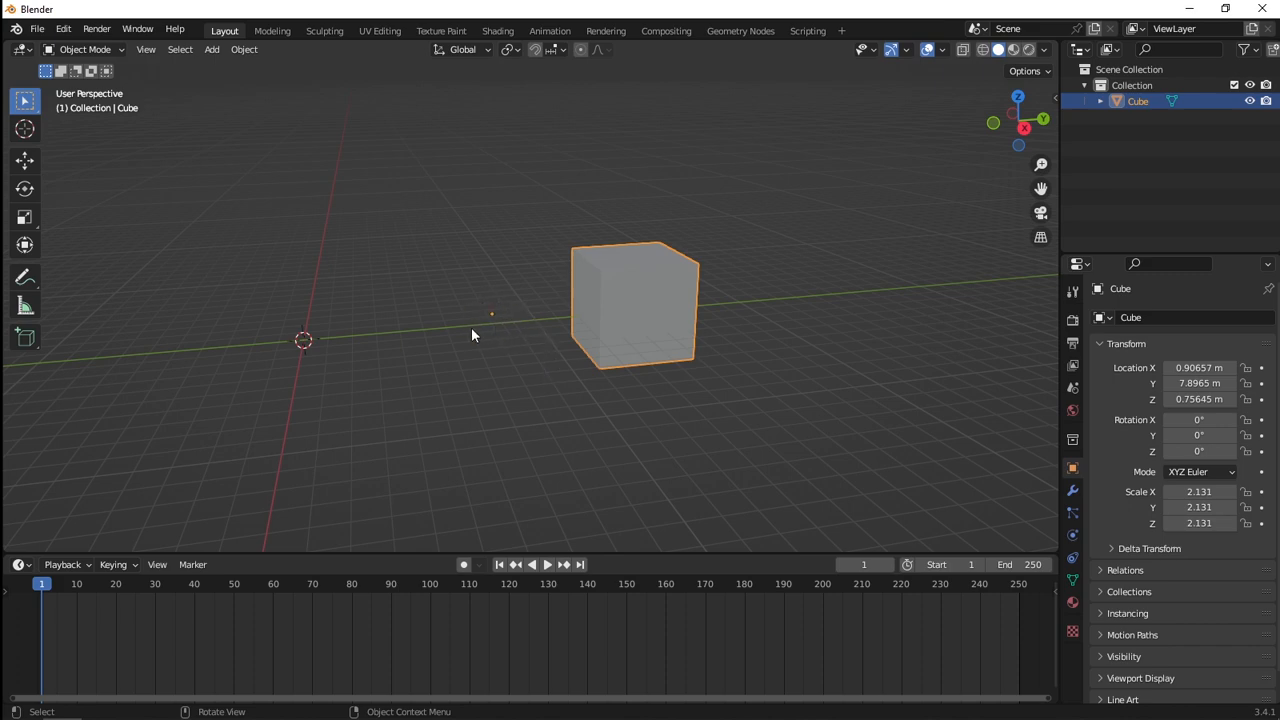
{"action": "key", "text": "r"}
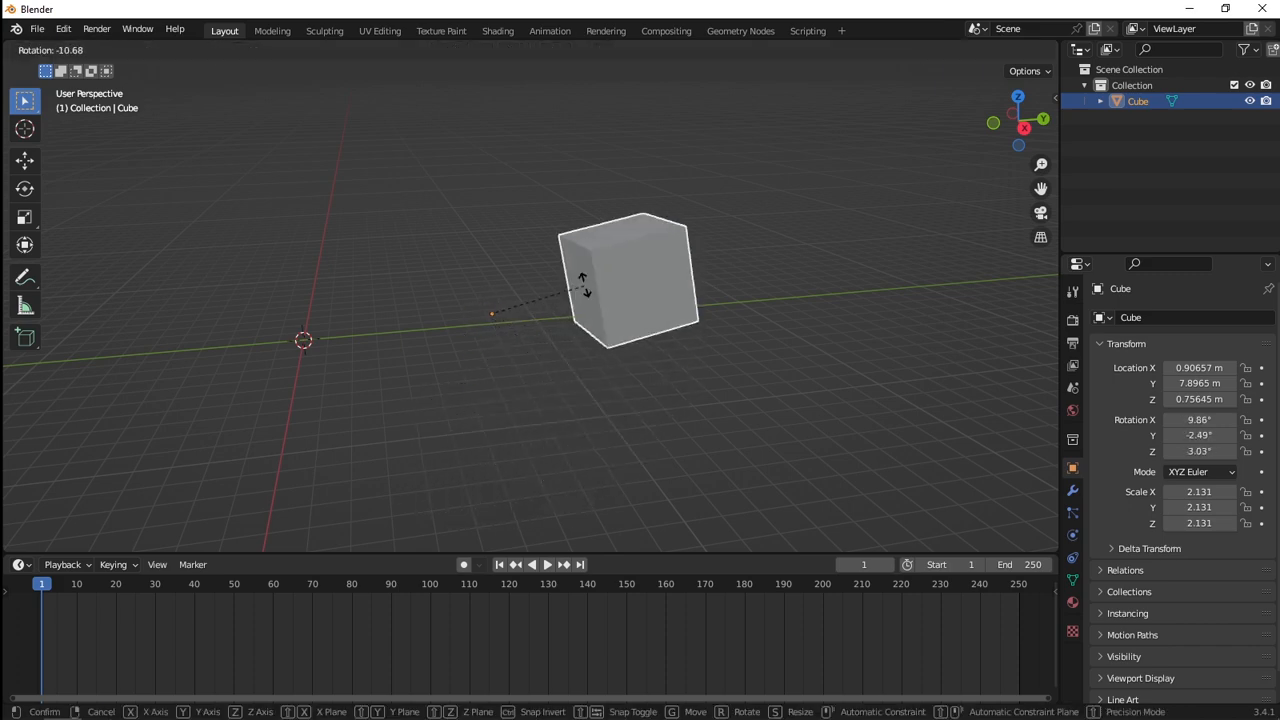
{"action": "key", "text": "Escape"}
{"action": "scroll", "coordinate": [584, 290], "scroll_direction": "down", "scroll_amount": 3}
{"action": "key", "text": "s"}
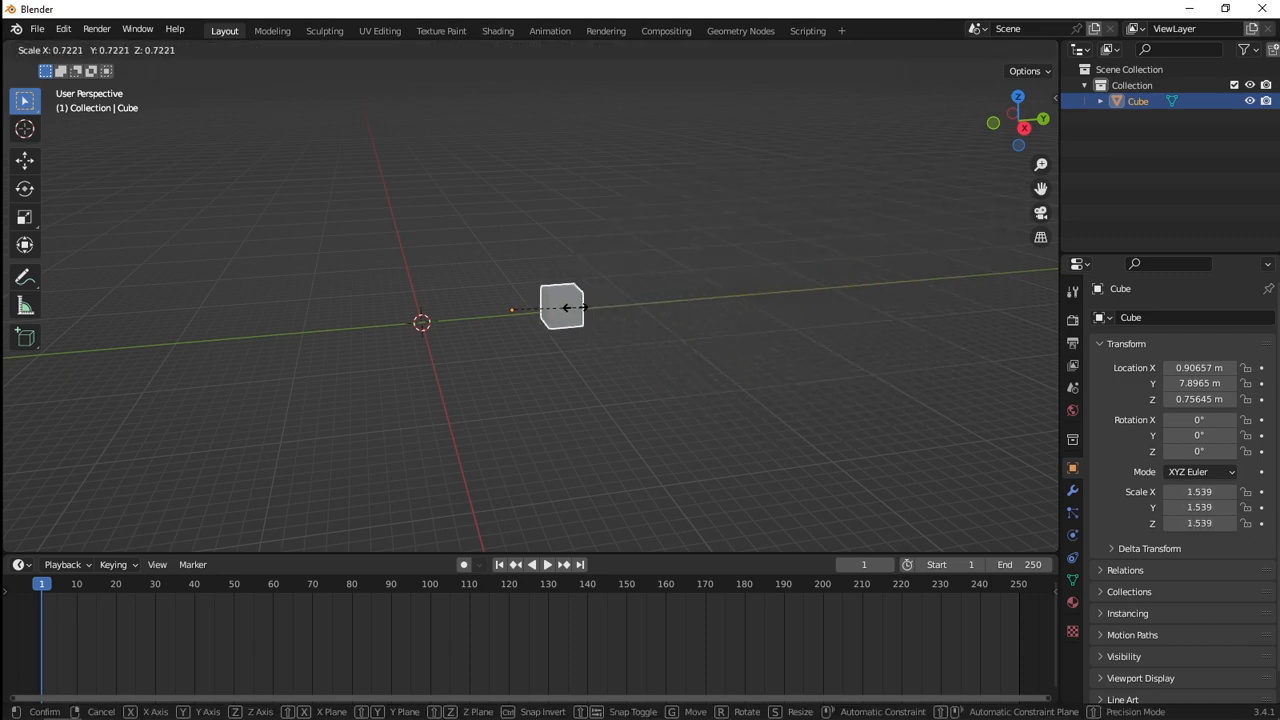
{"action": "key", "text": "Escape"}
{"action": "middle_click_drag", "start_coordinate": [569, 303], "coordinate": [533, 307]}
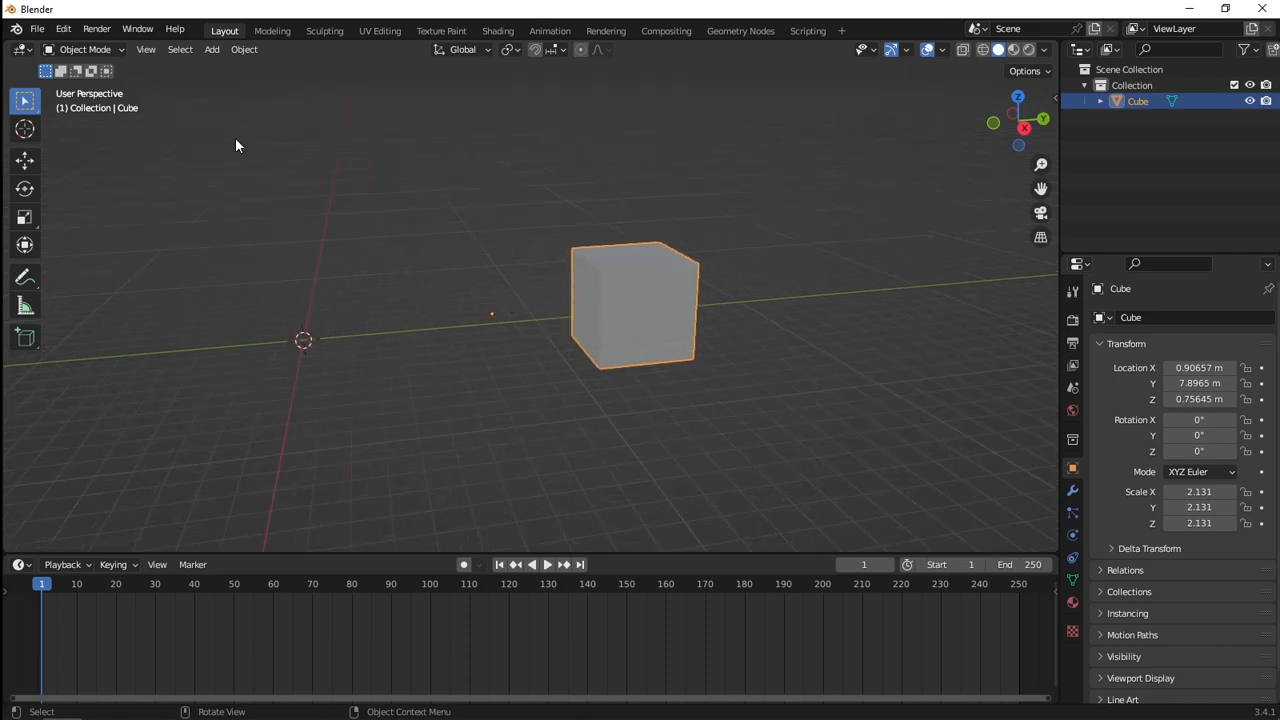
Step: In Edit Mode, move the cube's geometry back along Y around its origin point, return to Object Mode, and deselect it
{"action": "left_click", "coordinate": [100, 50]}
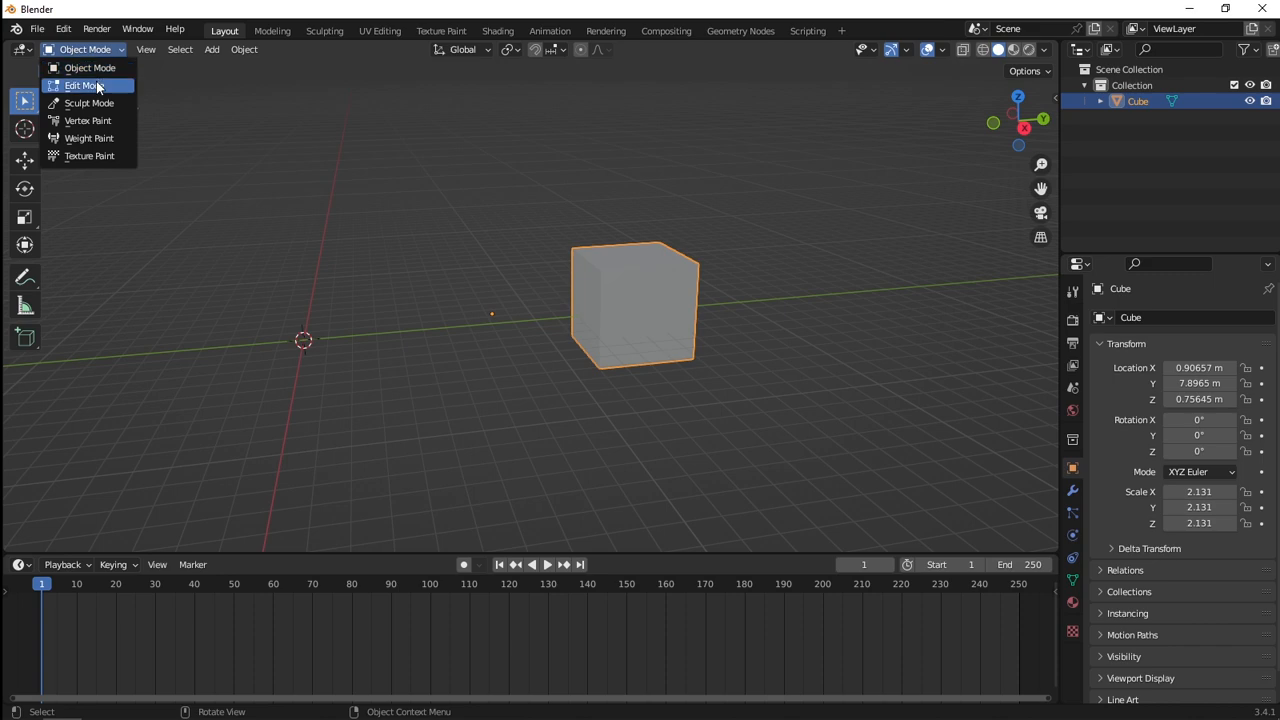
{"action": "left_click", "coordinate": [80, 83]}
{"action": "key", "text": "g"}
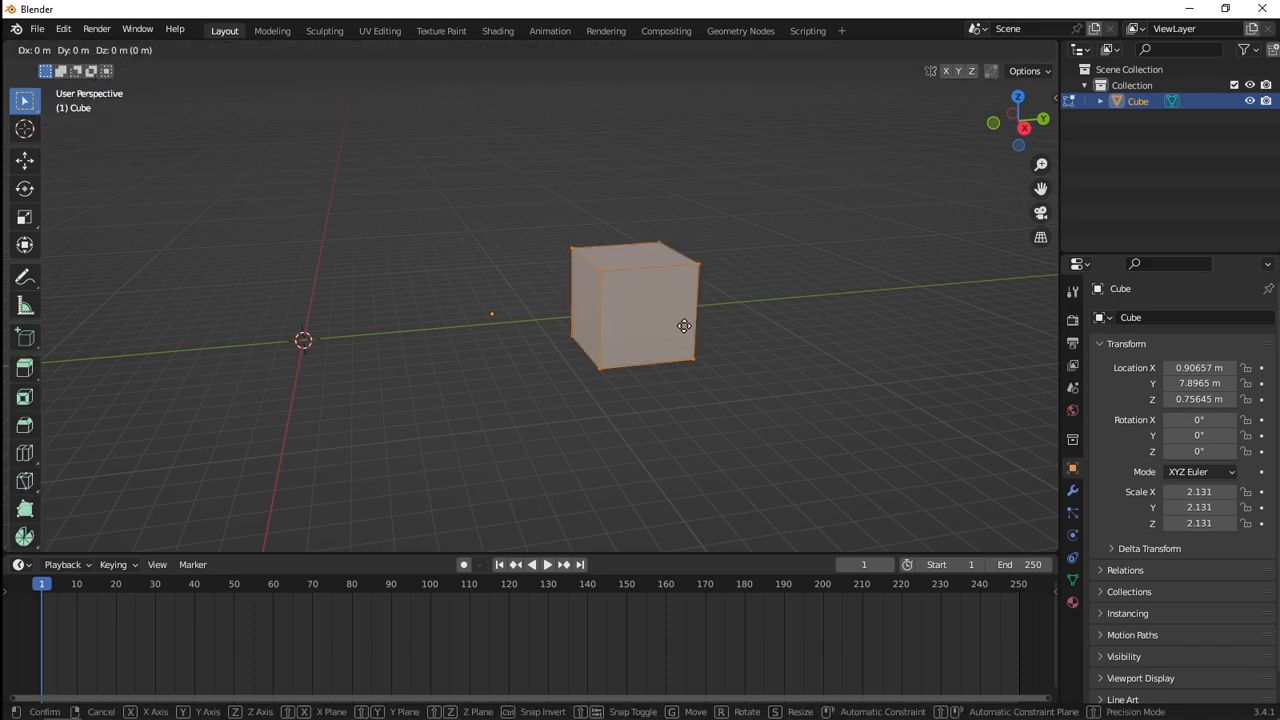
{"action": "key", "text": "y"}
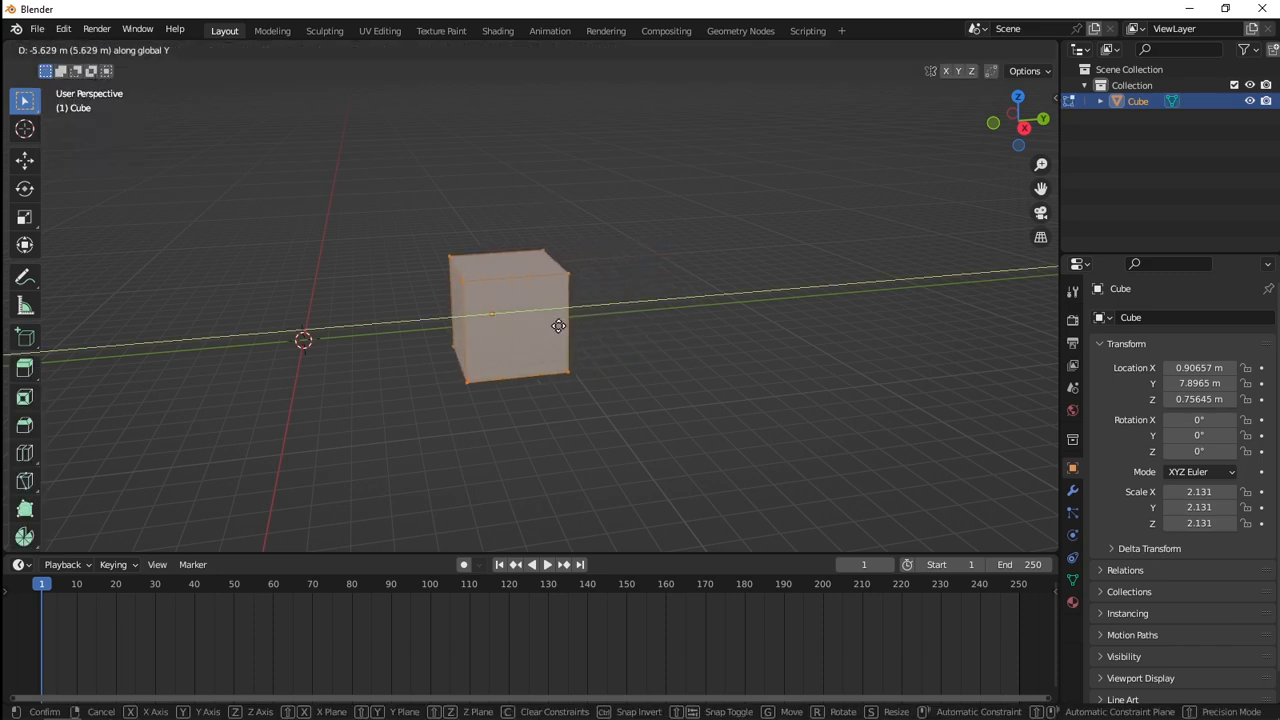
{"action": "left_click", "coordinate": [544, 326]}
{"action": "middle_click_drag", "start_coordinate": [511, 337], "coordinate": [480, 330]}
{"action": "left_click", "coordinate": [84, 49]}
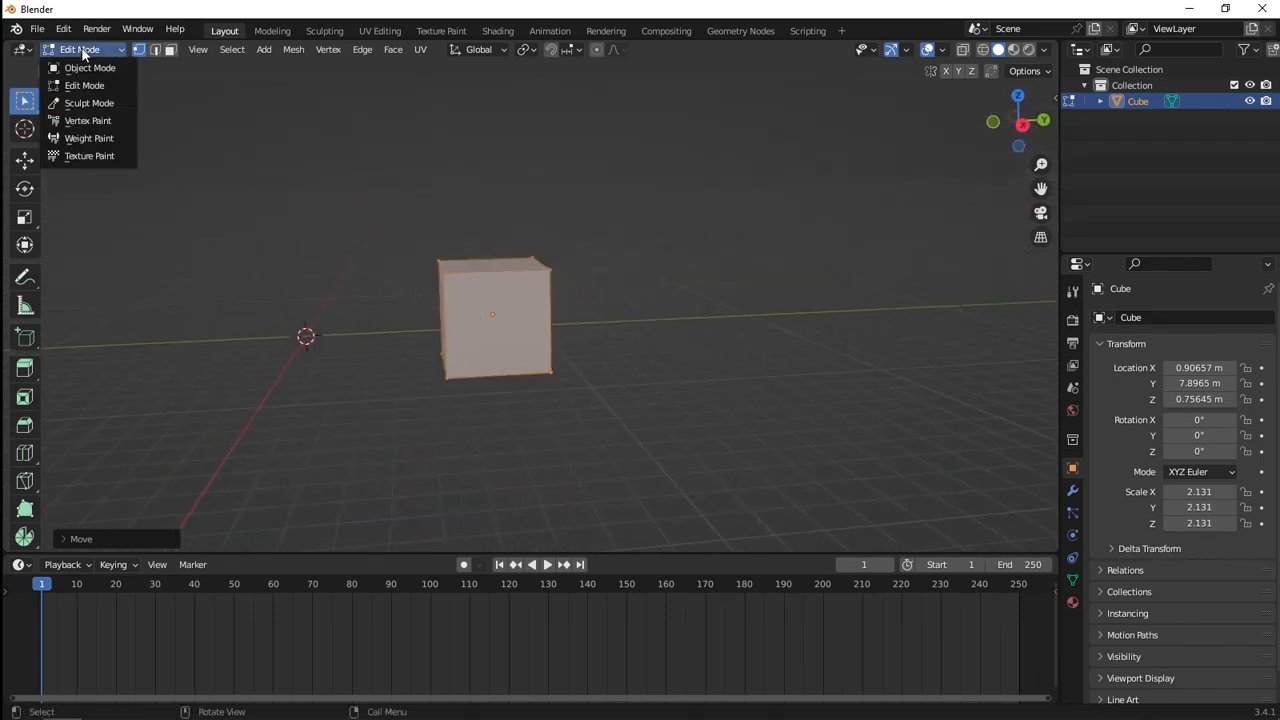
{"action": "left_click", "coordinate": [87, 68]}
{"action": "left_click", "coordinate": [602, 308]}
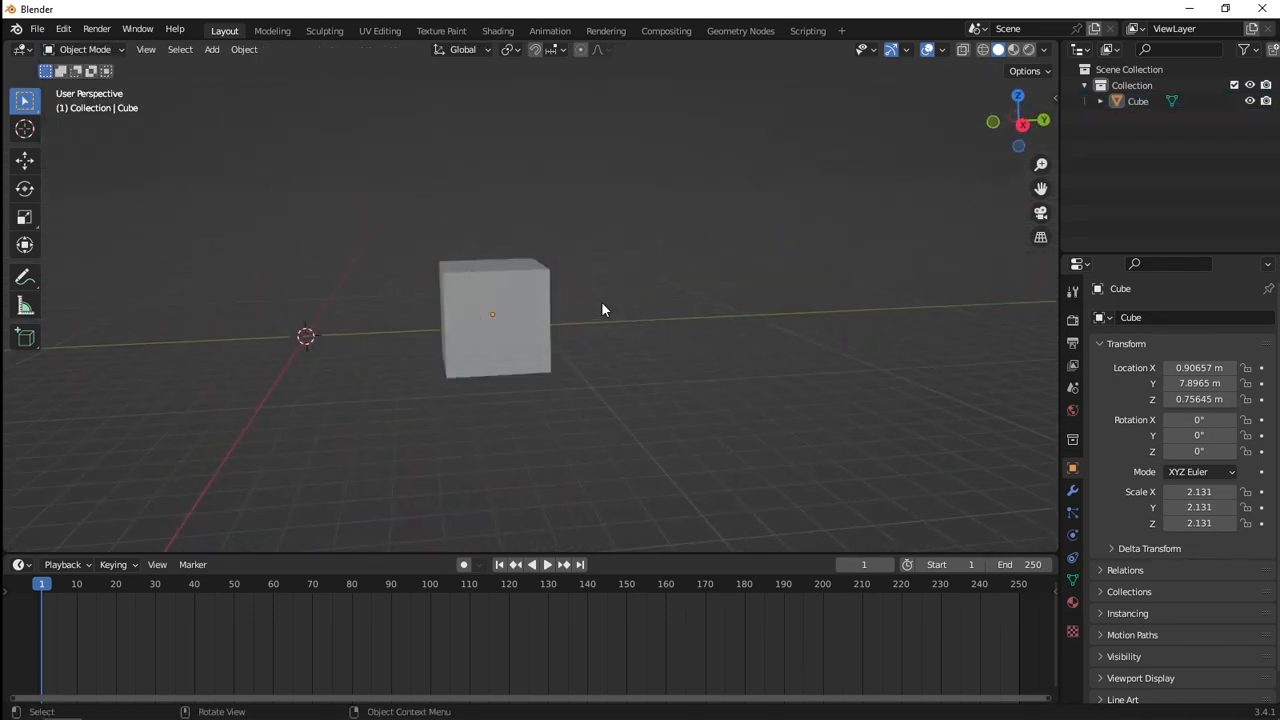
Step: Add a circle mesh at the world origin and deselect it
{"action": "left_click", "coordinate": [499, 310]}
{"action": "key", "text": "shift+a"}
{"action": "mouse_move", "coordinate": [597, 305]}
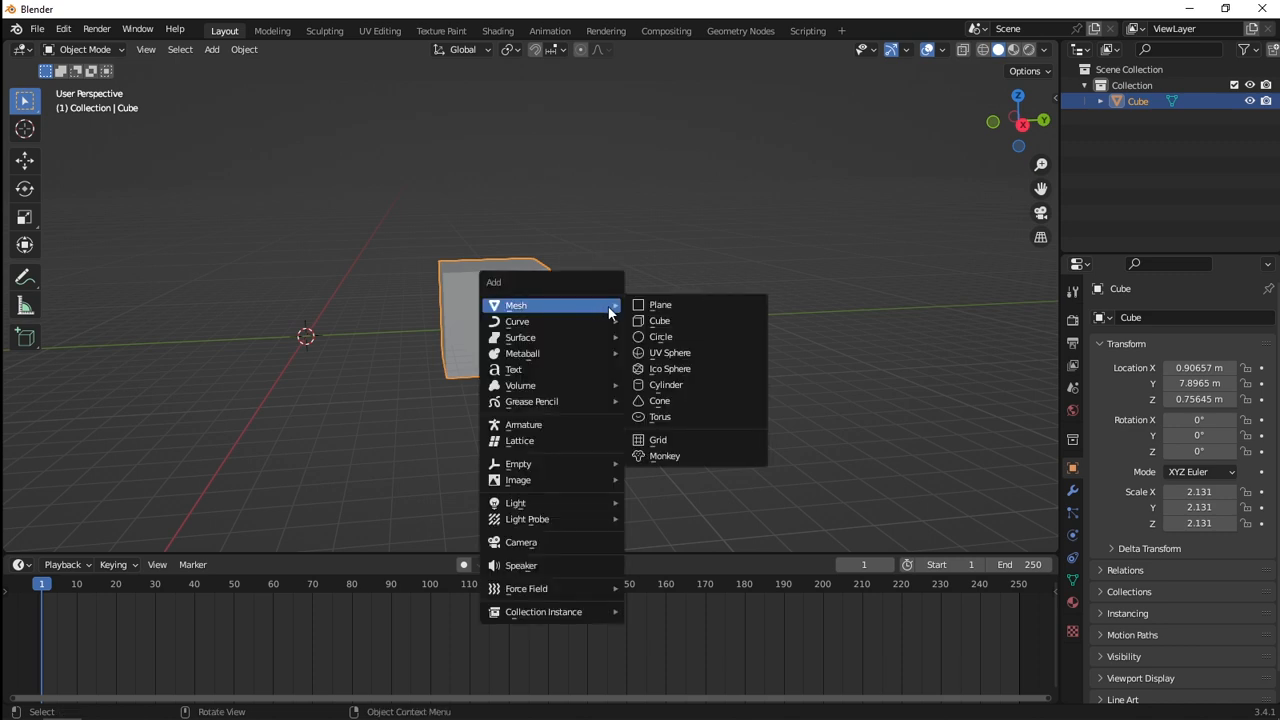
{"action": "left_click", "coordinate": [675, 340]}
{"action": "left_click", "coordinate": [645, 261]}
Step: Add a cone, move it to about X 2.30 m, Y 15.10 m, Z 0.55 m, and scale it uniformly to about 3.34
{"action": "key", "text": "shift+a"}
{"action": "mouse_move", "coordinate": [645, 261]}
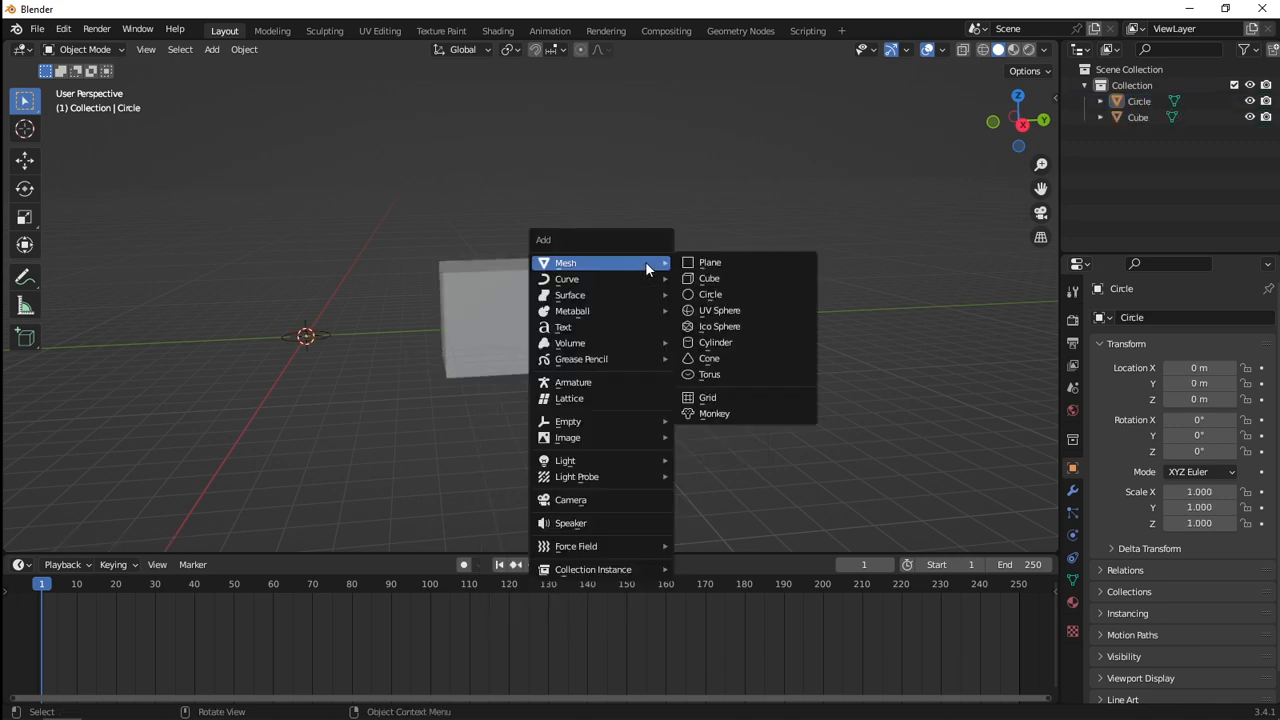
{"action": "left_click", "coordinate": [712, 358]}
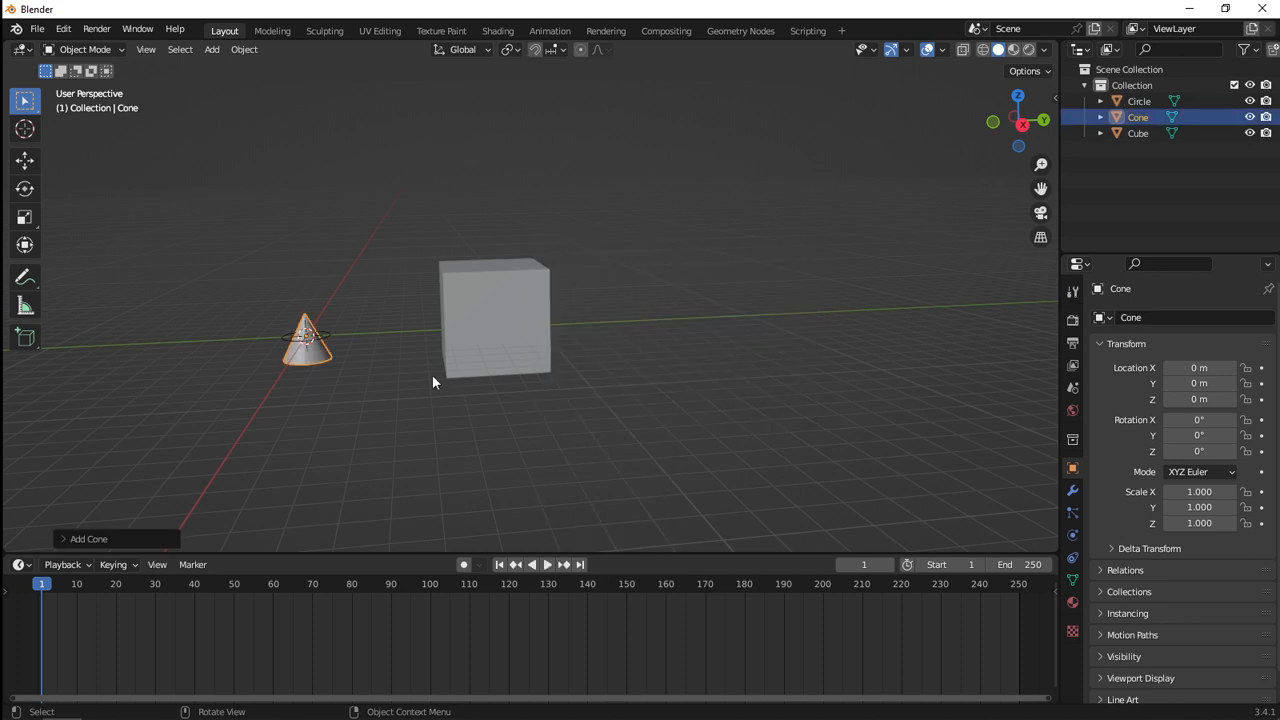
{"action": "key", "text": "g"}
{"action": "left_click", "coordinate": [666, 351]}
{"action": "key", "text": "s"}
{"action": "left_click", "coordinate": [761, 397]}
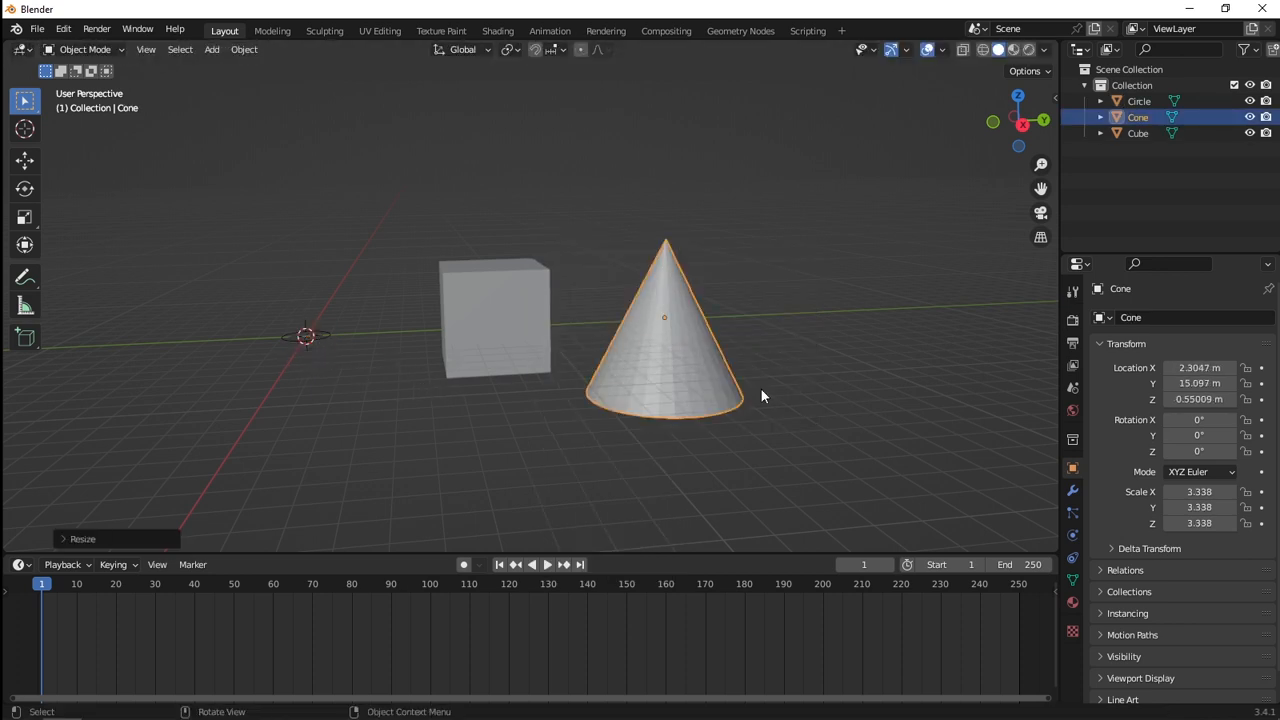
Step: Select the cube and the cone alternately to compare their origin points, ending with the cube selected
{"action": "left_click", "coordinate": [512, 325]}
{"action": "left_click", "coordinate": [672, 355]}
{"action": "left_click", "coordinate": [546, 331]}
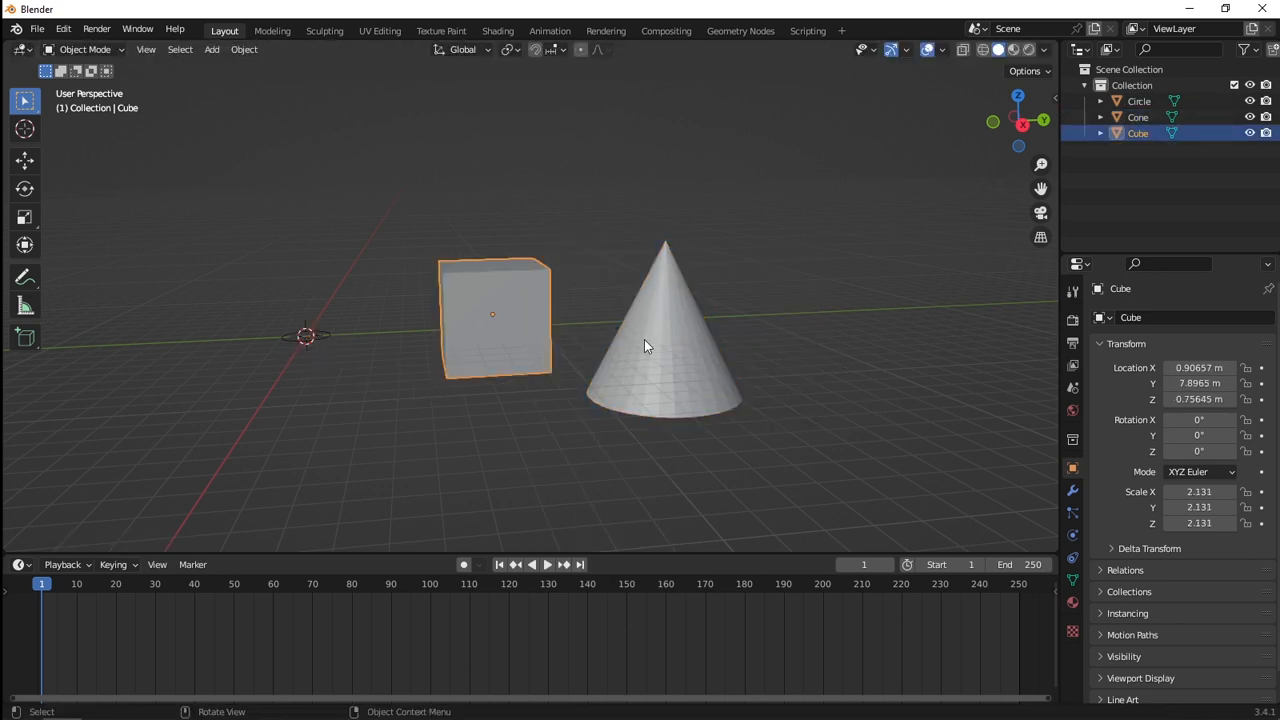
{"action": "left_click", "coordinate": [644, 339]}
{"action": "left_click", "coordinate": [494, 337]}
{"action": "left_click", "coordinate": [668, 357]}
{"action": "left_click", "coordinate": [534, 323]}
{"action": "left_click", "coordinate": [650, 350]}
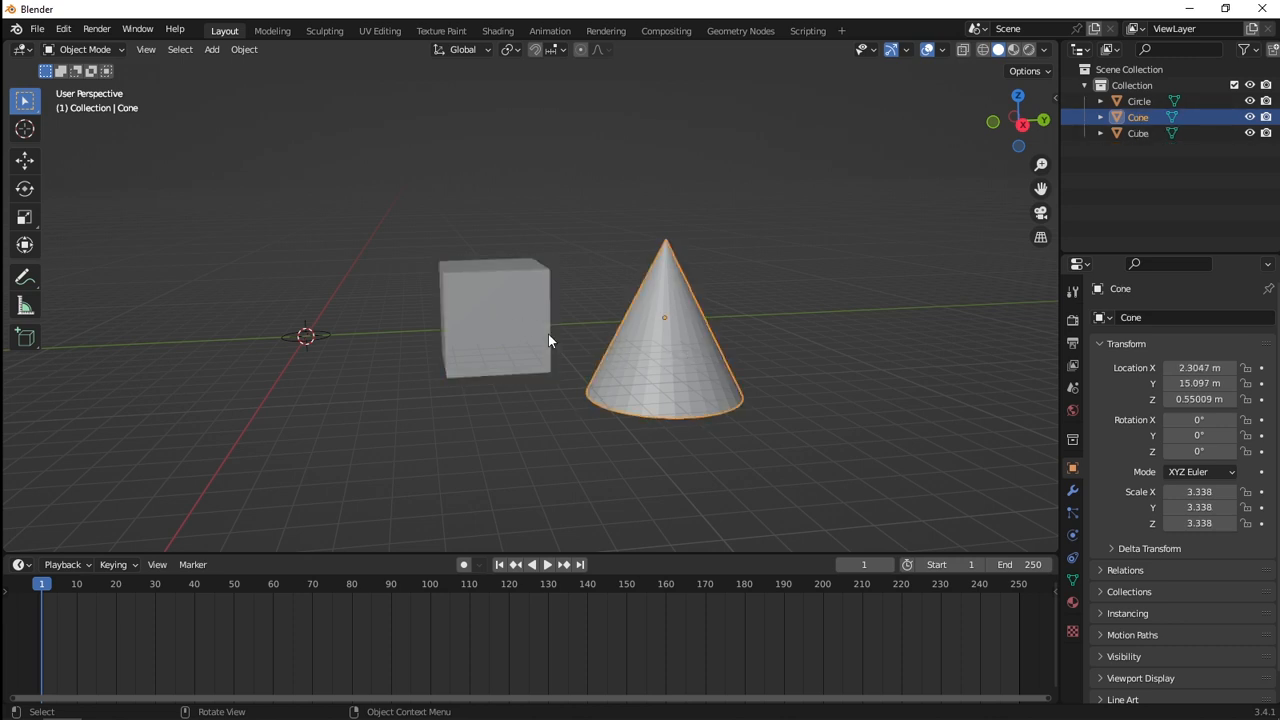
{"action": "left_click", "coordinate": [548, 340]}
{"action": "left_click", "coordinate": [663, 349]}
{"action": "left_click", "coordinate": [540, 346]}
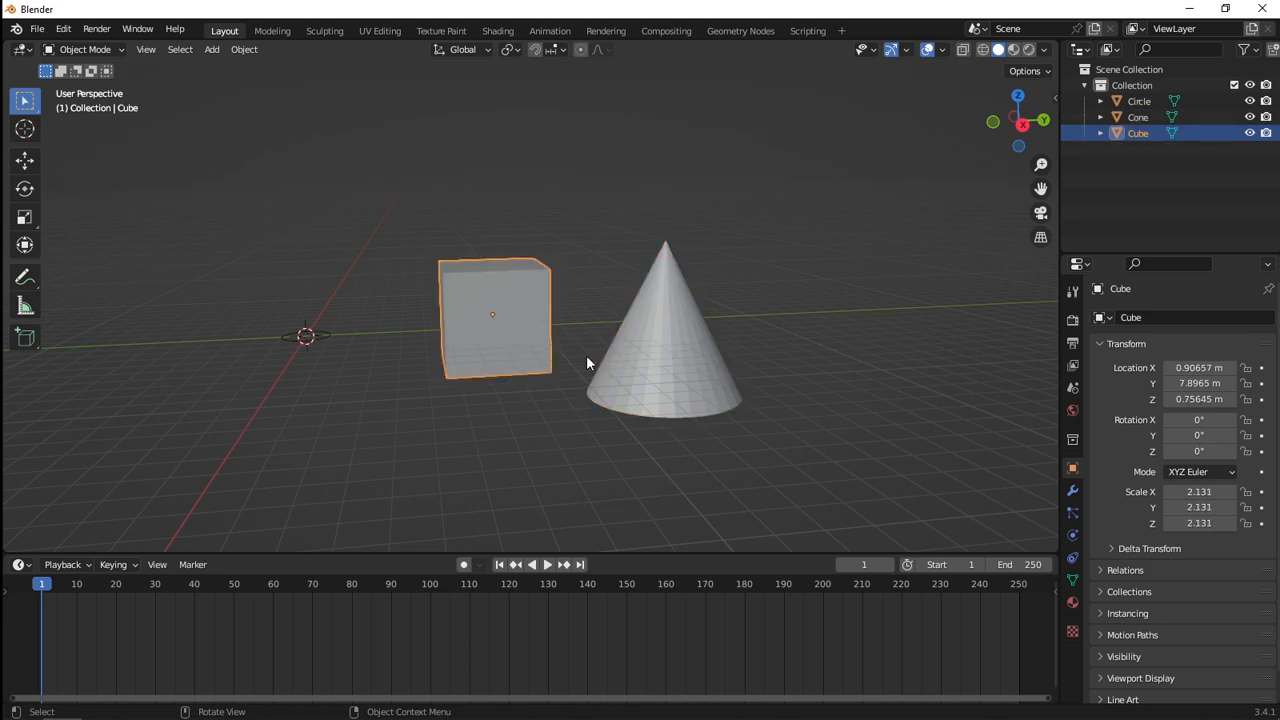
{"action": "left_click", "coordinate": [491, 330]}
{"action": "left_click", "coordinate": [662, 362]}
{"action": "left_click", "coordinate": [519, 325]}
{"action": "left_click", "coordinate": [694, 360]}
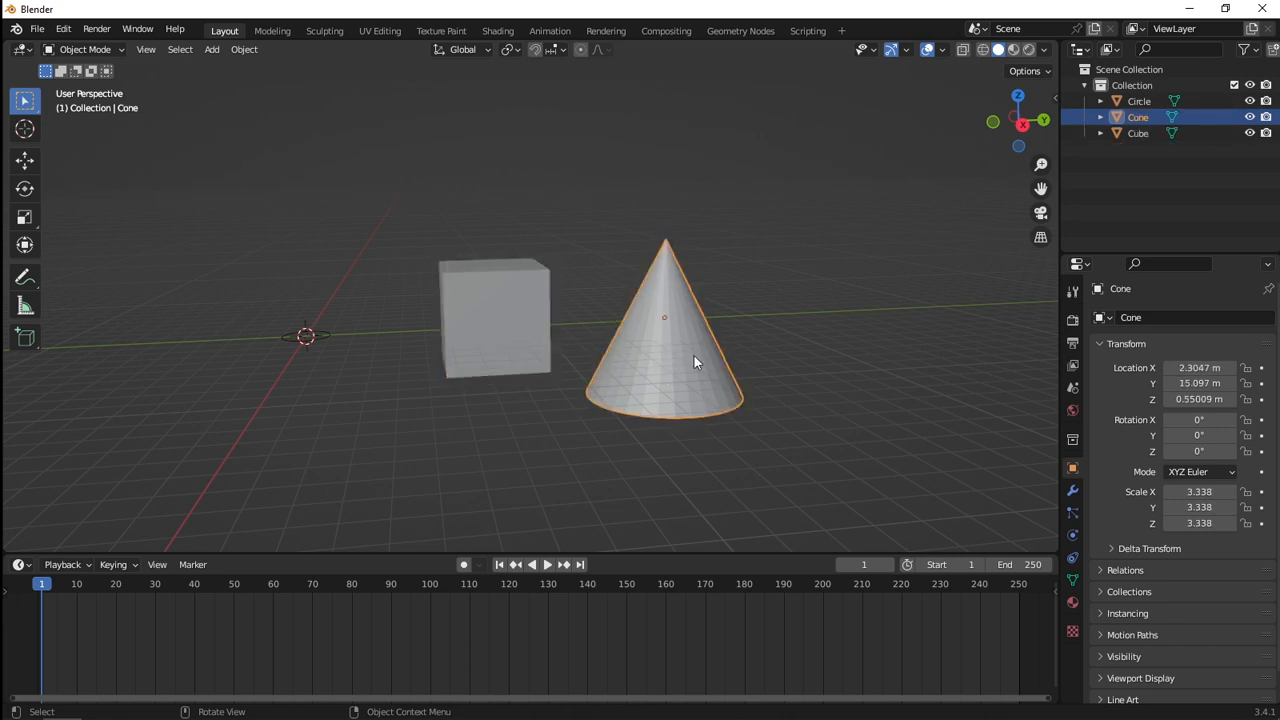
{"action": "left_click", "coordinate": [505, 325]}
{"action": "left_click", "coordinate": [640, 345]}
{"action": "left_click", "coordinate": [506, 321]}
{"action": "left_click", "coordinate": [619, 340]}
{"action": "left_click", "coordinate": [505, 325]}
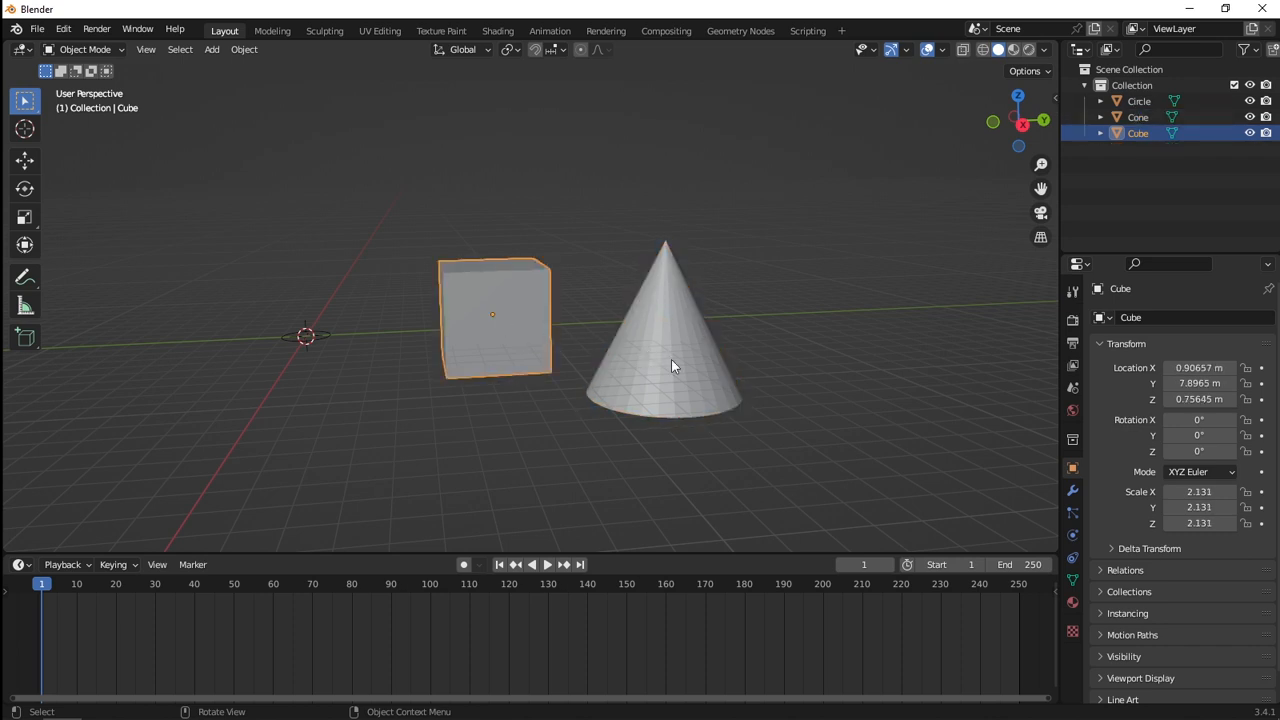